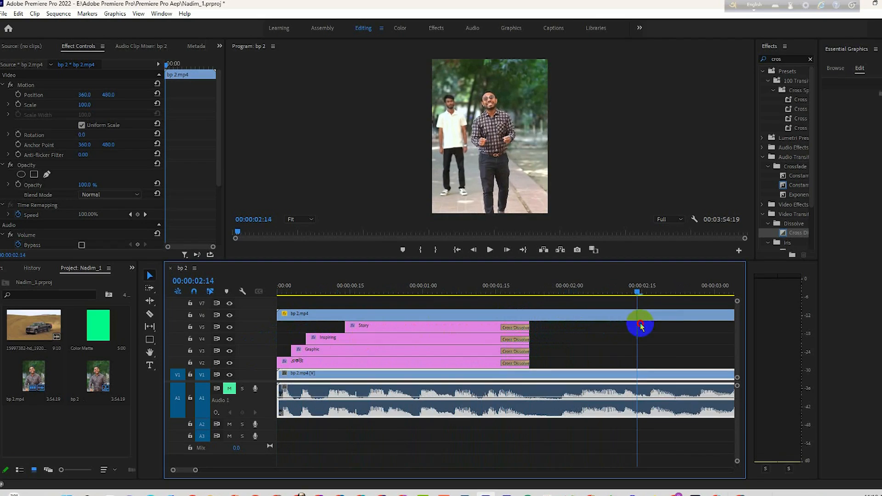
# Step: Undo the last addition of title graphics after the gap and place the playhead at 00:00:03:02
pyautogui.moveTo(642, 326); pyautogui.dragTo(677, 326)
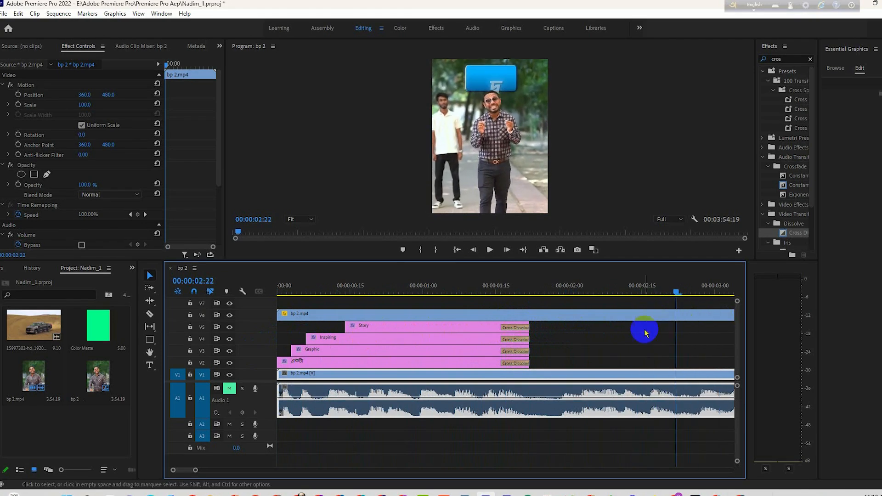
pyautogui.moveTo(196, 471); pyautogui.dragTo(205, 470)
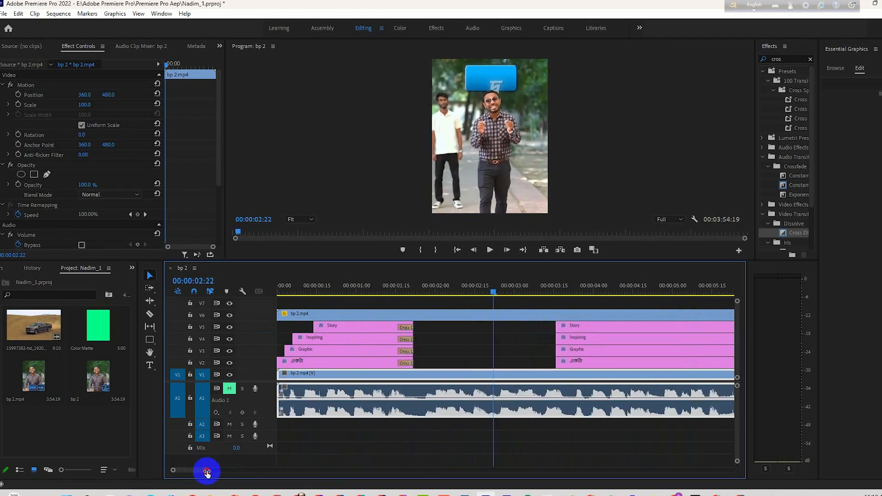
pyautogui.moveTo(489, 290); pyautogui.dragTo(542, 313)
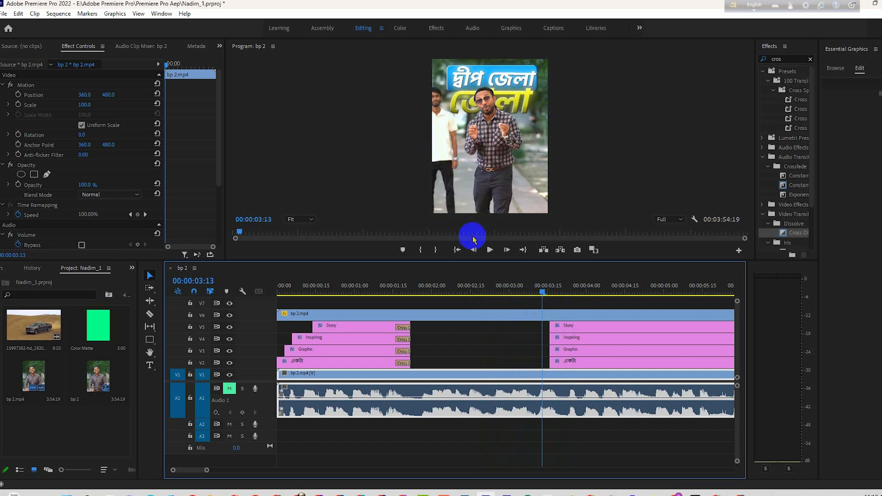
pyautogui.moveTo(541, 289); pyautogui.dragTo(503, 292)
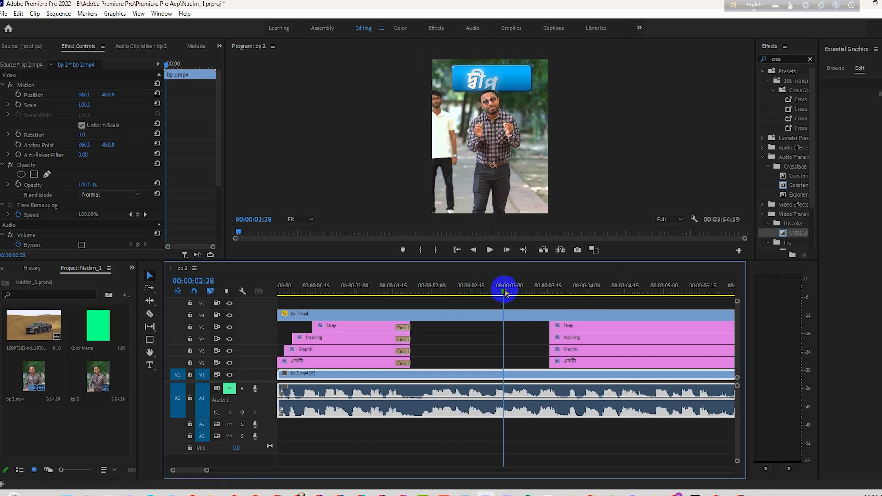
pyautogui.moveTo(505, 293)
pyautogui.mouseDown()
pyautogui.moveTo(488, 292)
pyautogui.moveTo(542, 299)
pyautogui.moveTo(483, 299)
pyautogui.moveTo(533, 310)
pyautogui.moveTo(524, 297)
pyautogui.moveTo(514, 300)
pyautogui.mouseUp()
pyautogui.hotkey('ctrl', 'z')
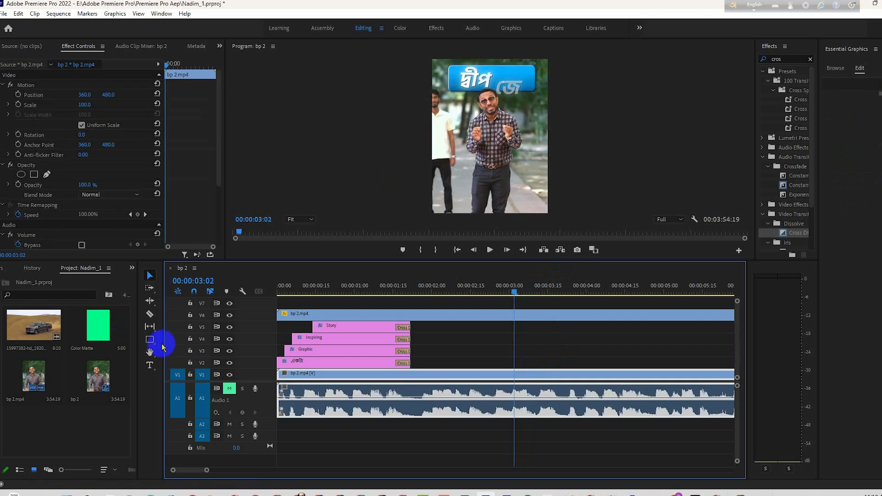
# Step: Draw a cyan rectangle over the blue title box above the man's head
pyautogui.click(150, 340)
pyautogui.moveTo(442, 60); pyautogui.dragTo(535, 91)
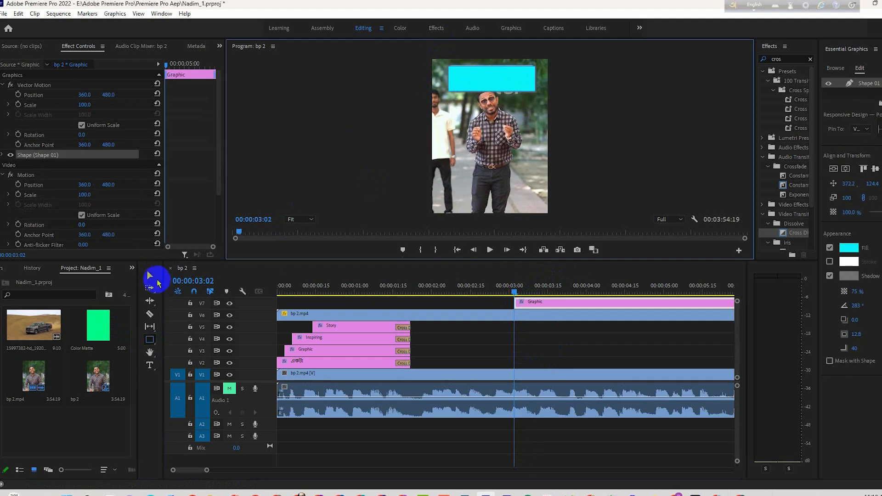
pyautogui.click(149, 274)
# Step: Reposition the cyan rectangle over the blue title box at about 369.2, 116.3
pyautogui.scroll(3, 393, 208)
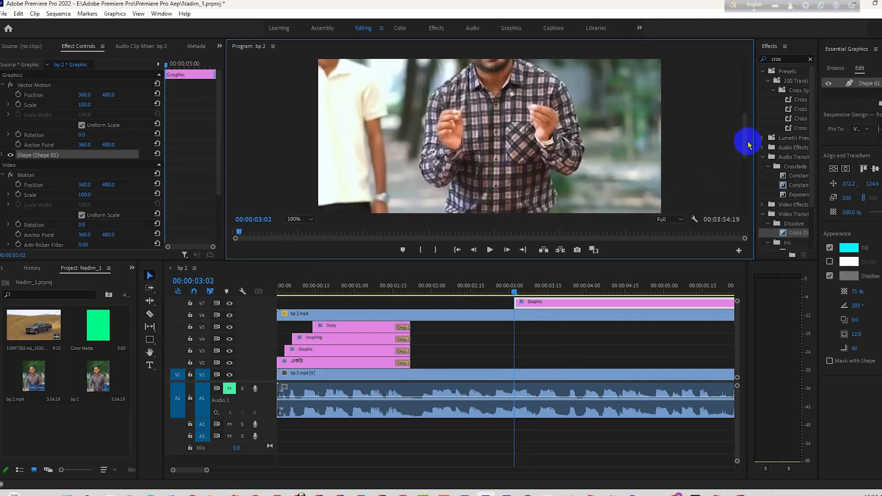
pyautogui.moveTo(744, 138); pyautogui.dragTo(744, 83)
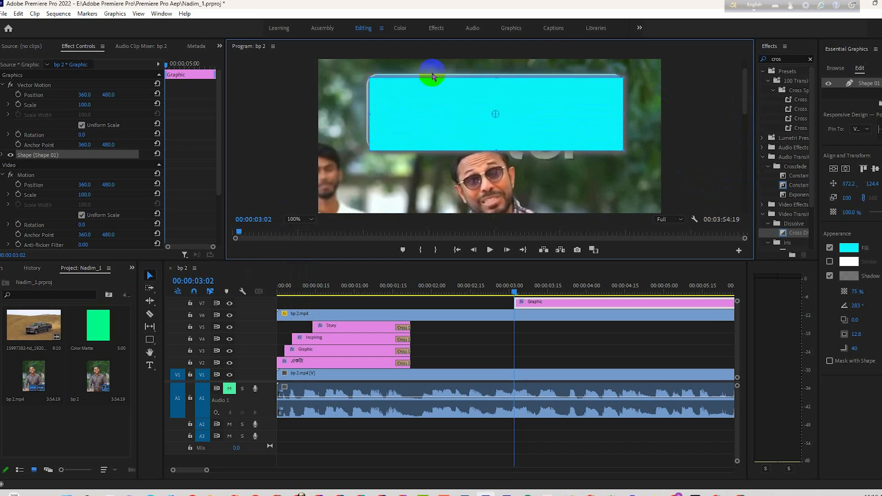
pyautogui.click(151, 342)
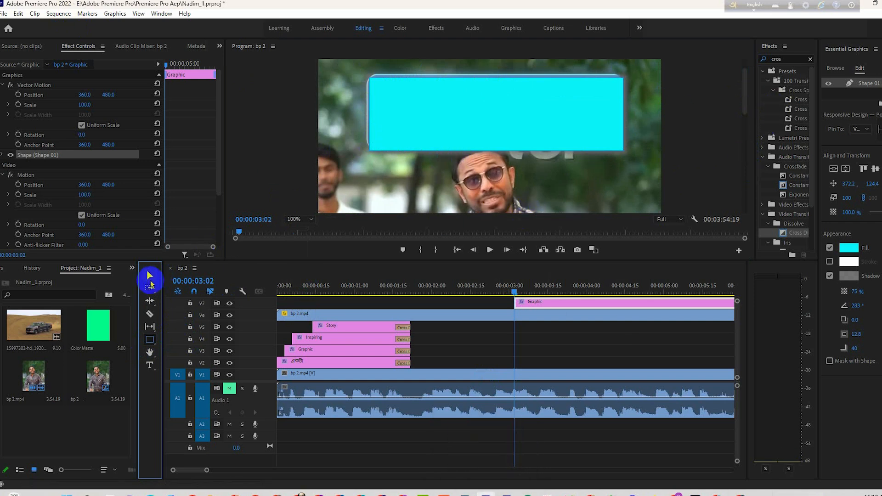
pyautogui.click(380, 86)
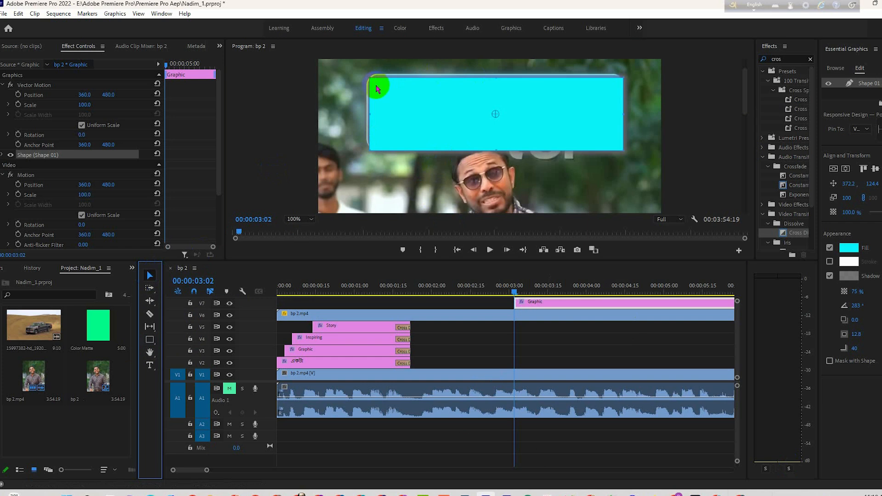
pyautogui.click(376, 86)
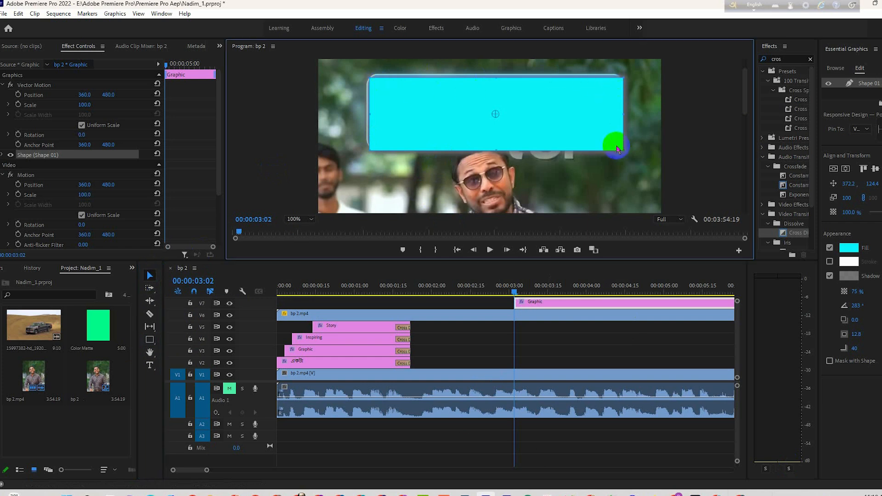
pyautogui.moveTo(562, 120); pyautogui.dragTo(590, 152)
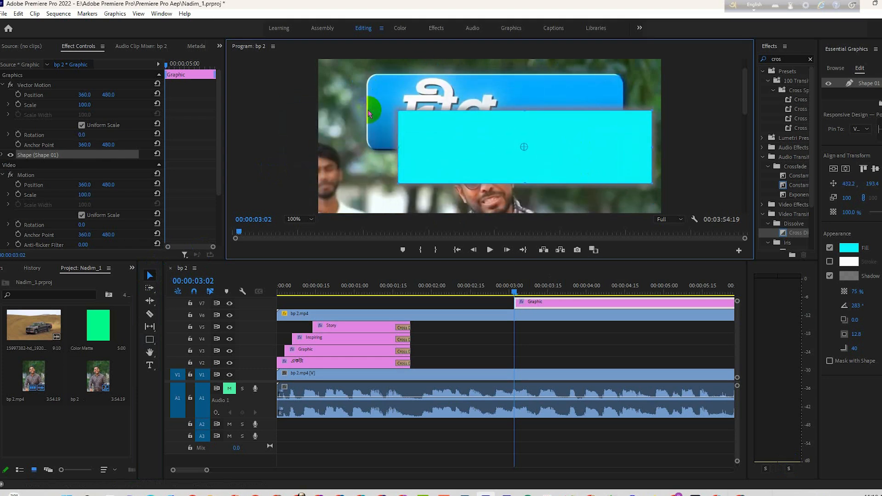
pyautogui.moveTo(493, 137); pyautogui.dragTo(537, 111)
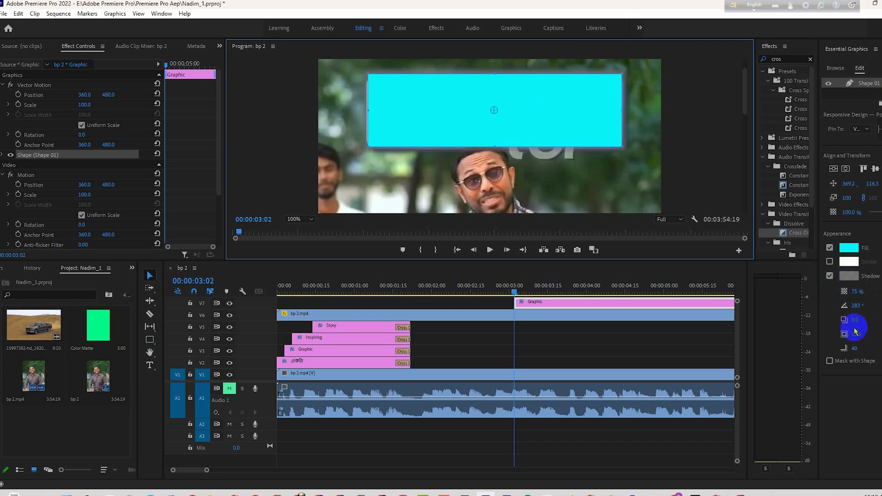
# Step: Set the rectangle's shadow angle to 130° and shadow size to 3.8
pyautogui.moveTo(881, 318); pyautogui.dragTo(881, 313)
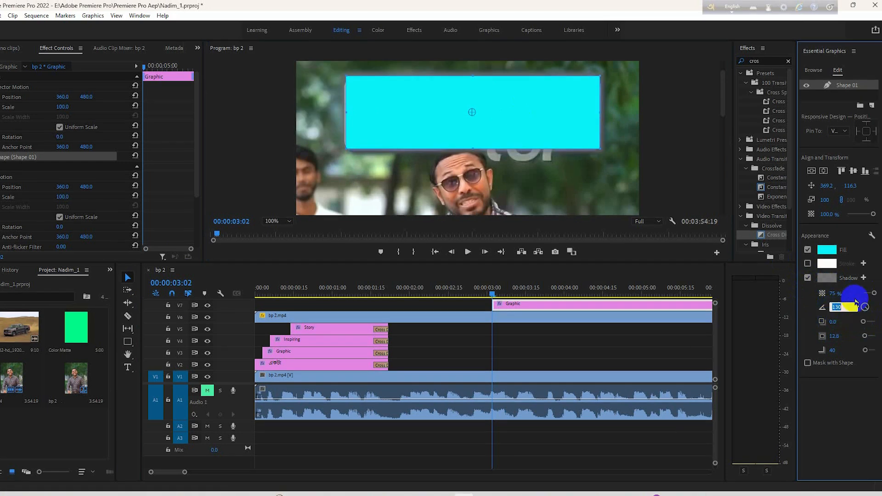
pyautogui.click(833, 293)
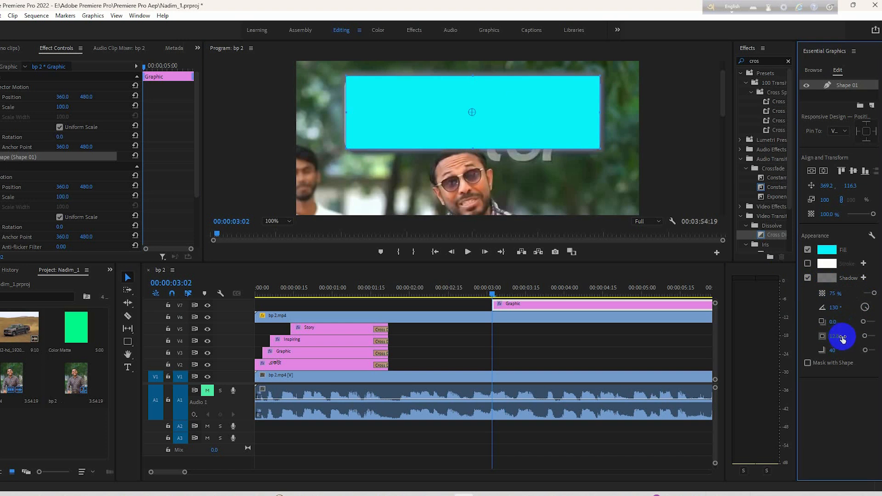
pyautogui.moveTo(863, 337); pyautogui.dragTo(865, 339)
# Step: Duplicate the rectangle layer within the graphic and change the copy's fill to white
pyautogui.click(827, 86)
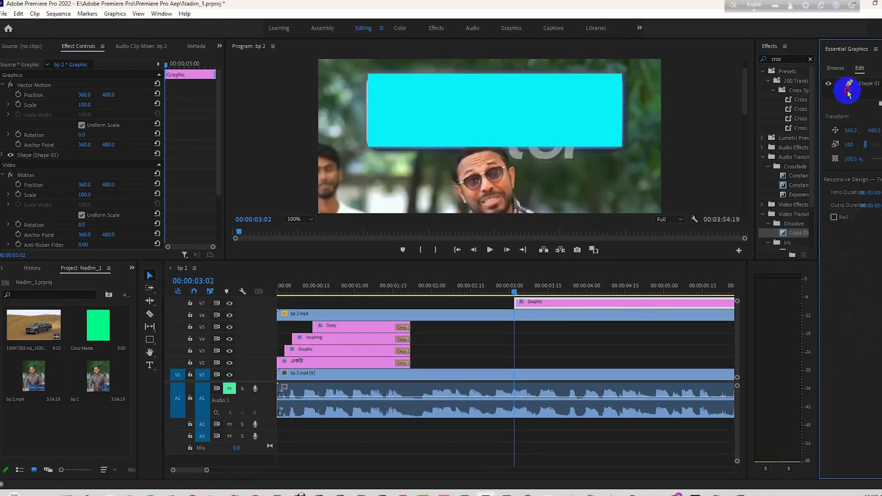
pyautogui.click(867, 86)
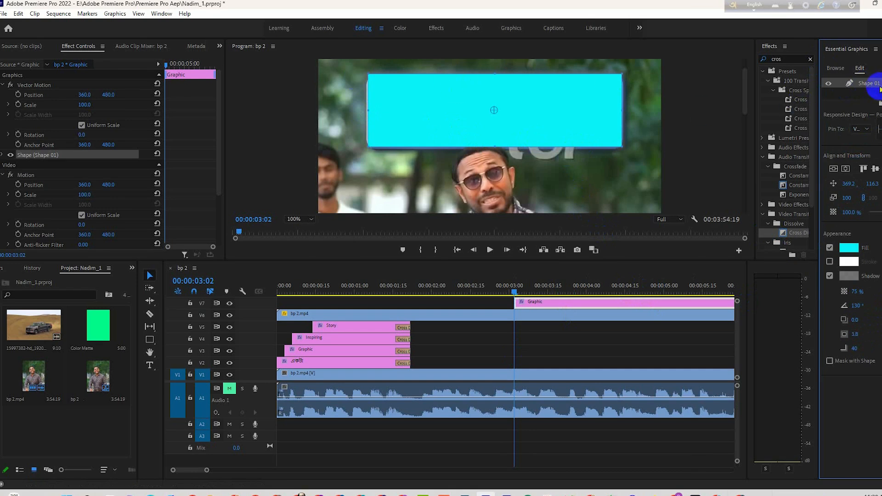
pyautogui.hotkey('ctrl', 'v')
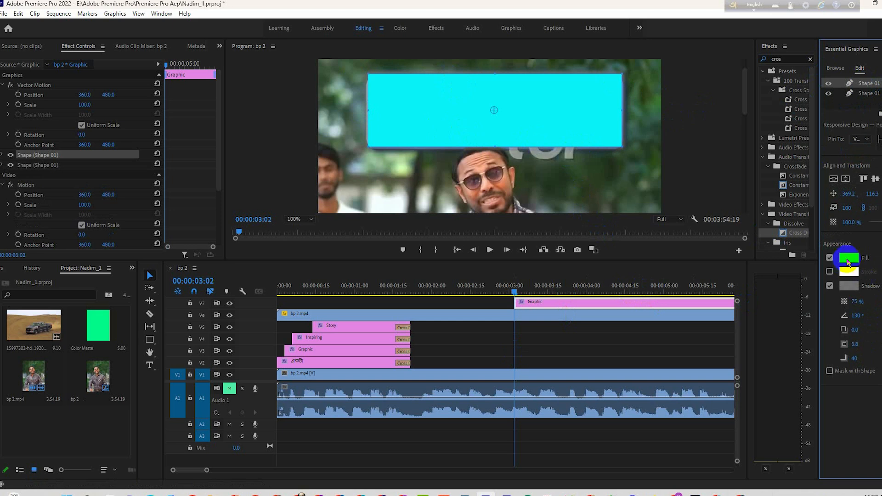
pyautogui.click(848, 262)
pyautogui.moveTo(72, 298); pyautogui.dragTo(71, 345)
pyautogui.click(279, 193)
# Step: Move the white rectangle layer beneath the cyan rectangle in the graphic's layer order
pyautogui.click(871, 85)
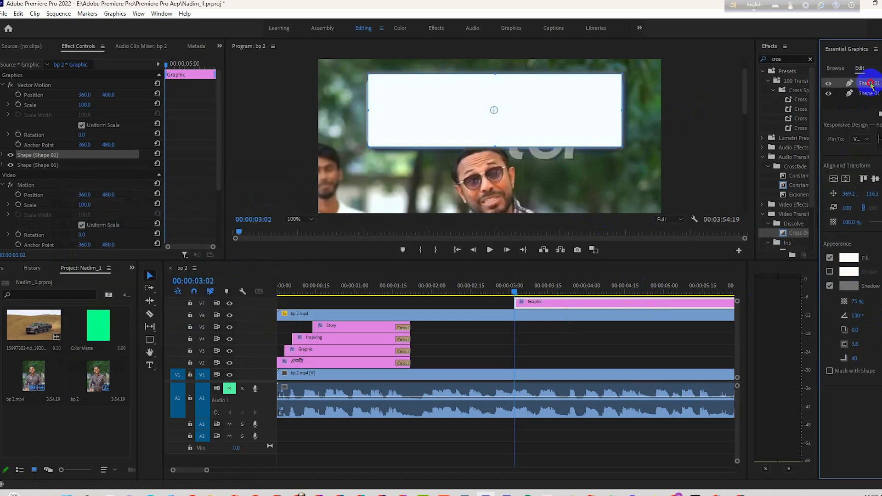
pyautogui.click(868, 93)
pyautogui.click(855, 86)
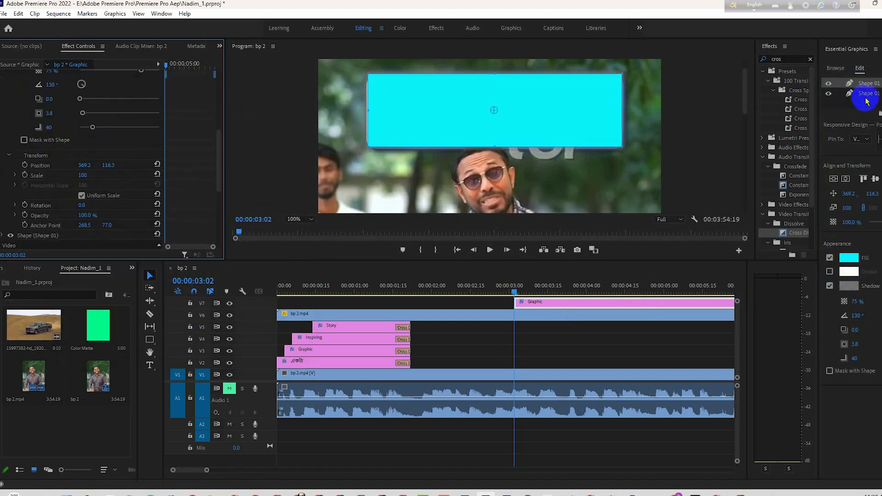
# Step: Offset the white rectangle by setting its position to 364.2, 110.3
pyautogui.click(865, 96)
pyautogui.click(1, 235)
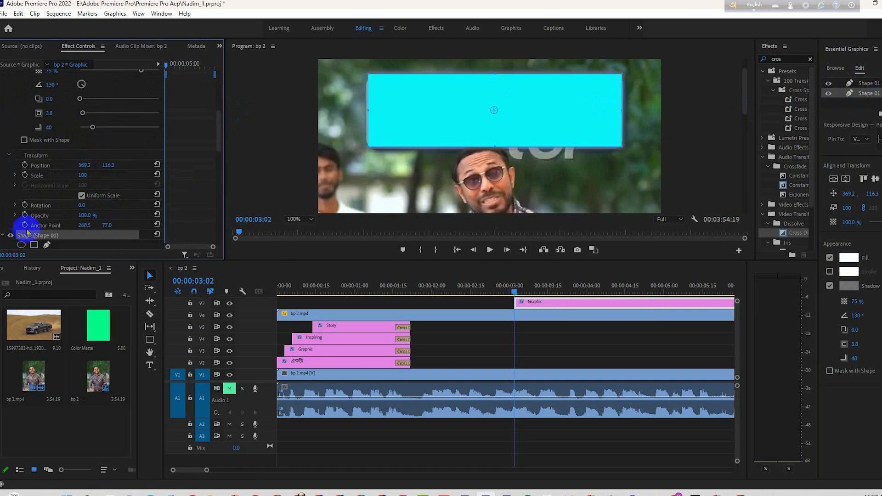
pyautogui.scroll(-4, 74, 224)
pyautogui.scroll(-5, 73, 224)
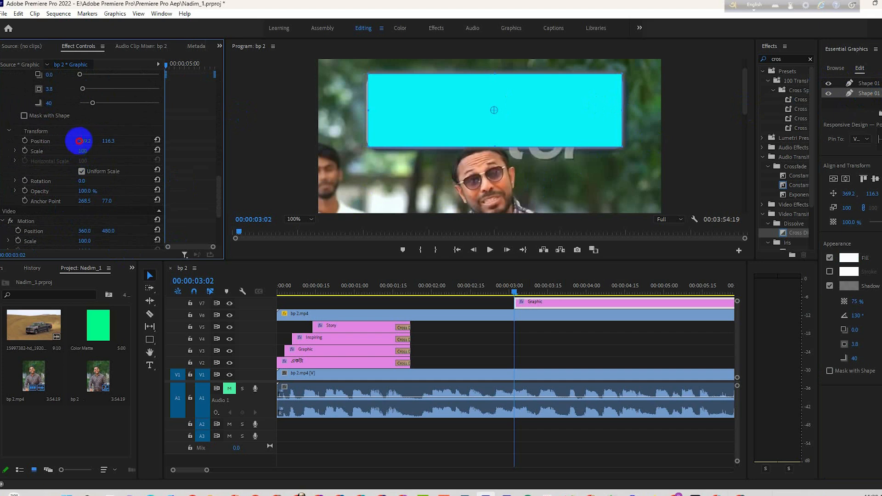
pyautogui.moveTo(79, 141); pyautogui.dragTo(69, 143)
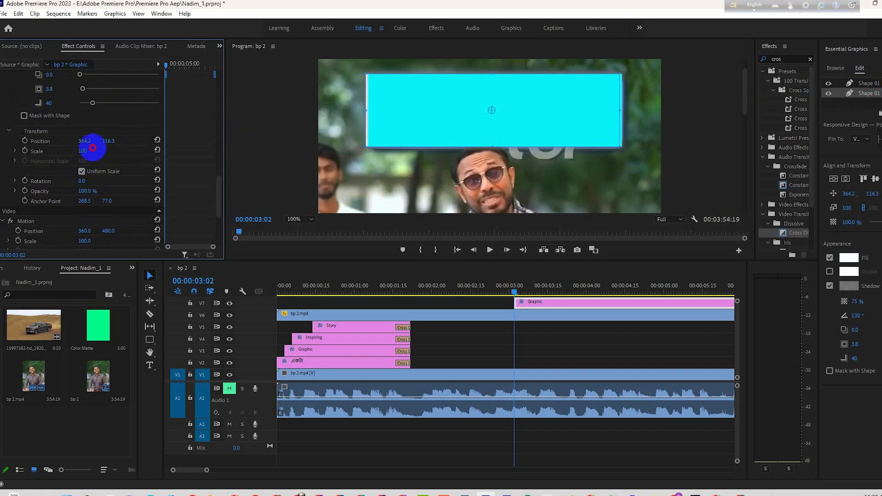
pyautogui.moveTo(92, 148); pyautogui.dragTo(97, 174)
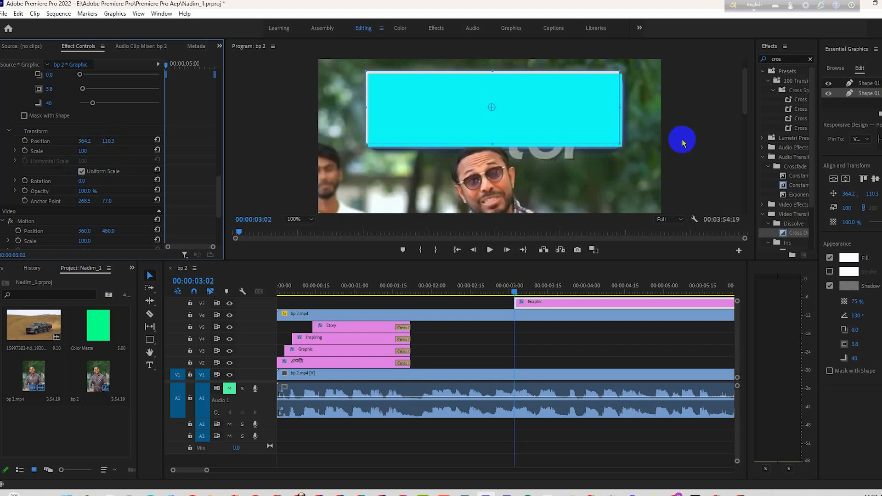
# Step: Resize the white rectangle from its corners so it forms a thin border behind the cyan rectangle
pyautogui.click(620, 144)
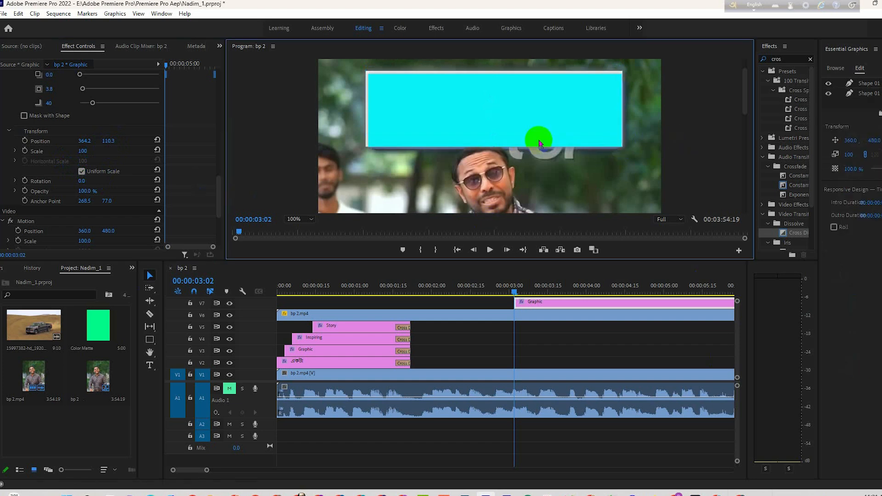
pyautogui.click(369, 74)
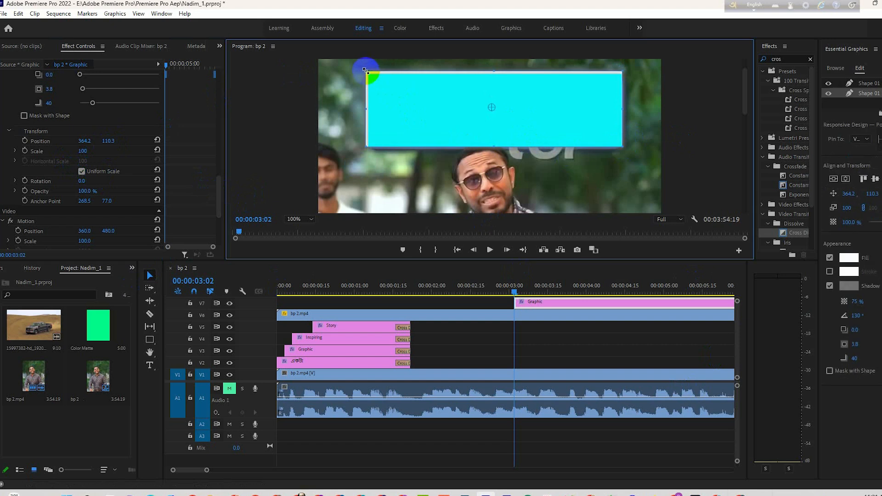
pyautogui.click(152, 275)
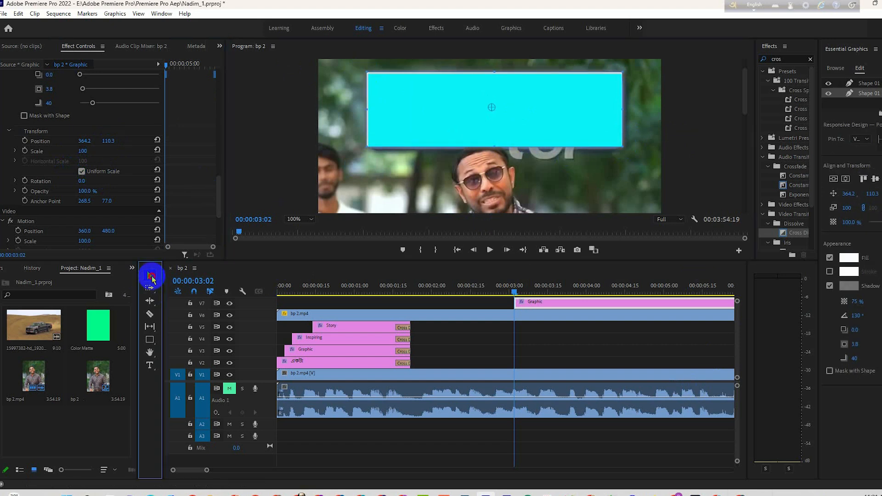
# Step: Move the rectangle's graphic clip from track V7 down to V3, keeping its start at 00:00:03:02
pyautogui.click(541, 357)
pyautogui.moveTo(551, 304); pyautogui.dragTo(555, 350)
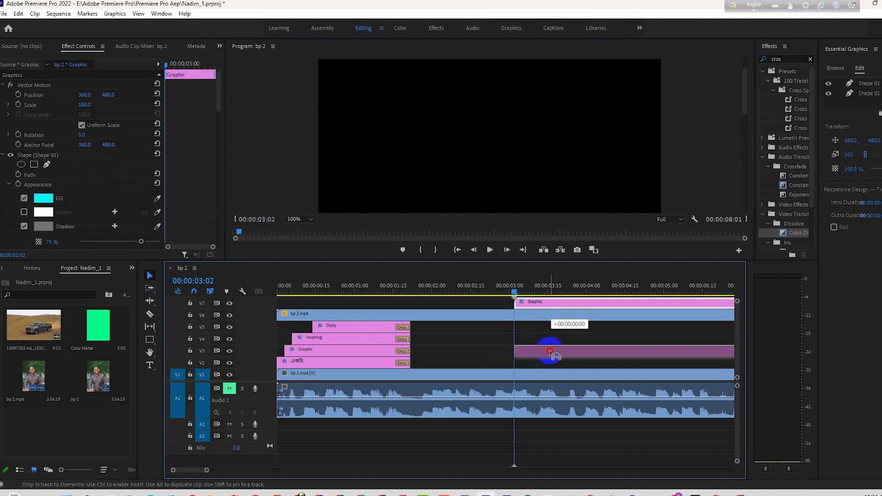
# Step: With the playhead at 00:00:03:06, turn off Uniform Scale in the V3 graphic clip's Vector Motion
pyautogui.moveTo(515, 287)
pyautogui.mouseDown()
pyautogui.moveTo(498, 290)
pyautogui.moveTo(526, 294)
pyautogui.mouseUp()
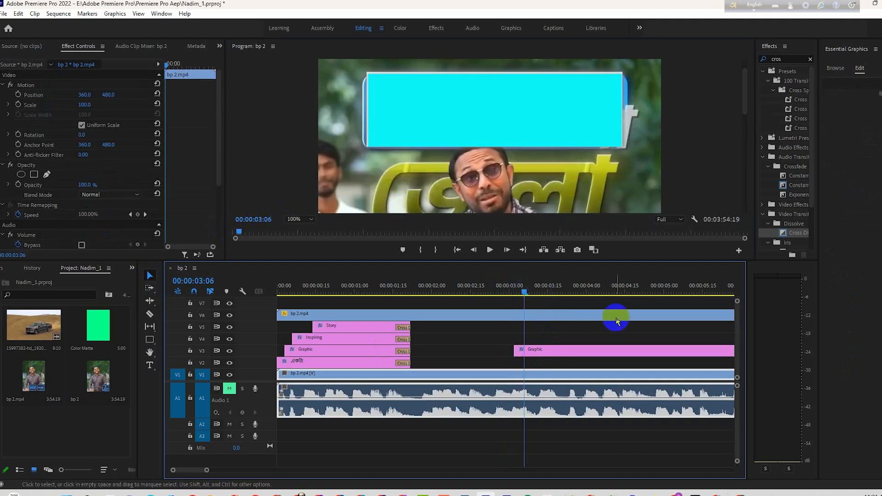
pyautogui.click(542, 352)
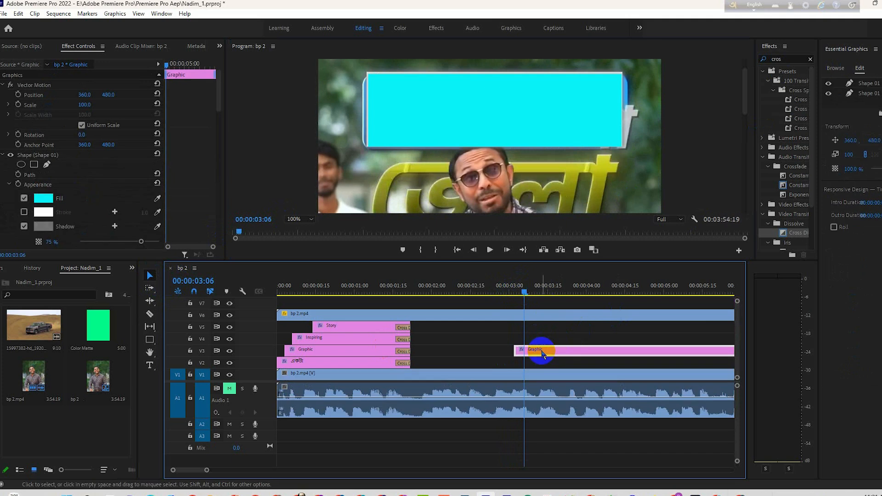
pyautogui.scroll(-10, 202, 186)
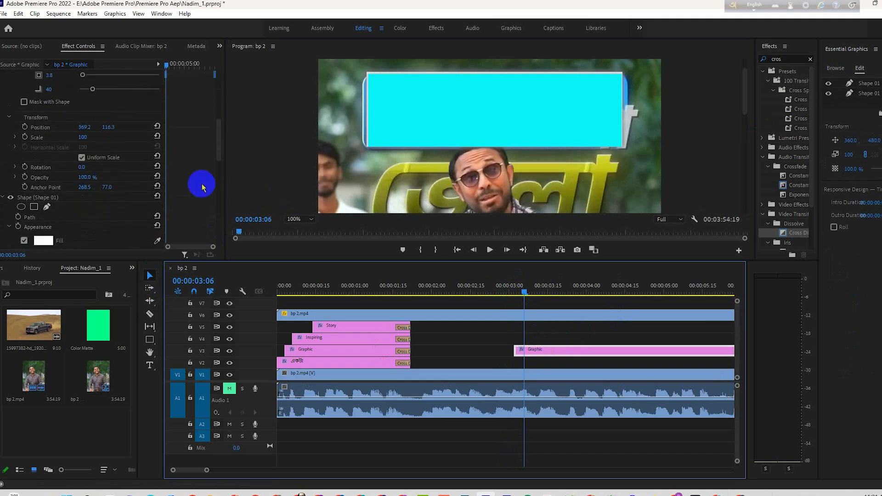
pyautogui.scroll(-8, 202, 186)
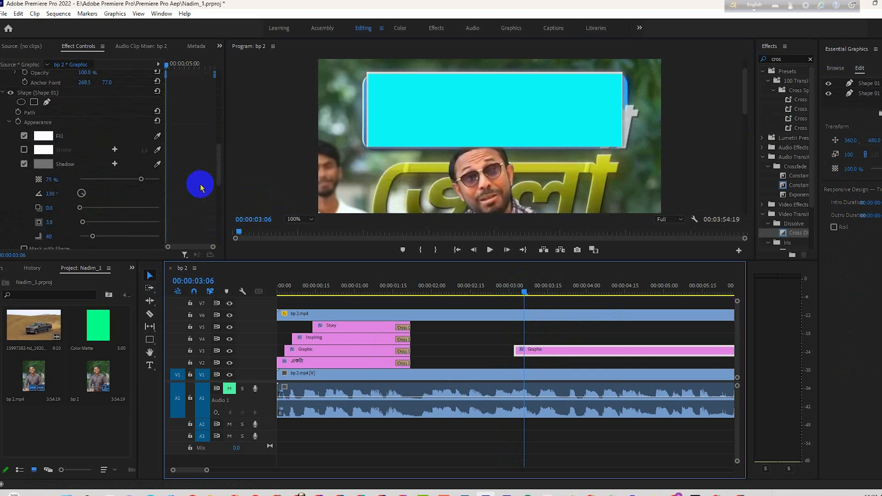
pyautogui.click(860, 108)
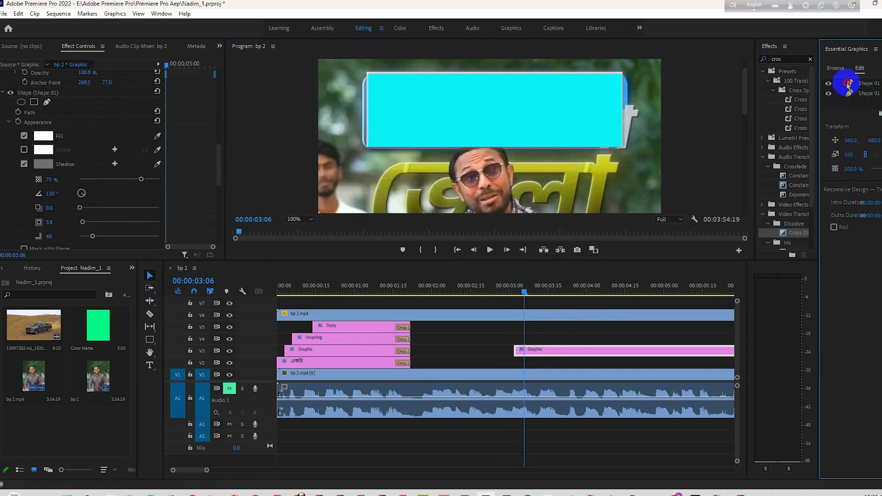
pyautogui.click(207, 152)
pyautogui.click(81, 125)
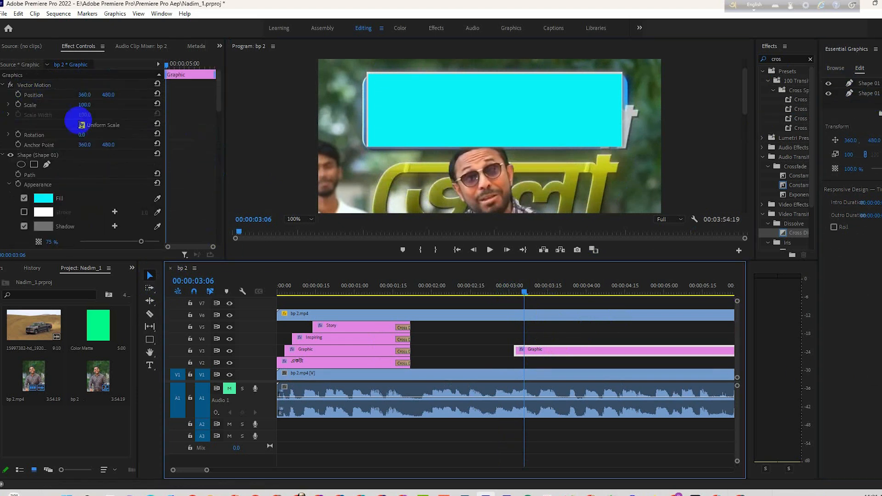
pyautogui.click(82, 125)
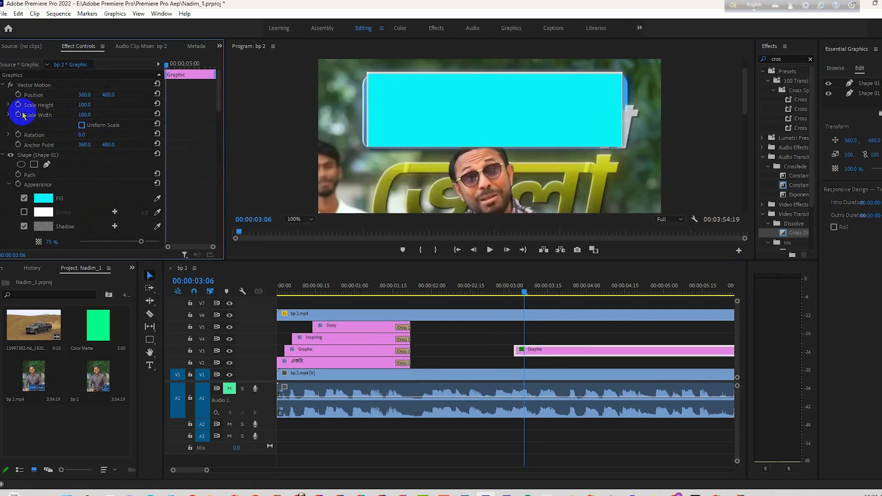
# Step: Enable Scale Width keyframing on the V3 graphic clip at 00:00:03:06, keeping the value at 100
pyautogui.moveTo(84, 114); pyautogui.dragTo(90, 115)
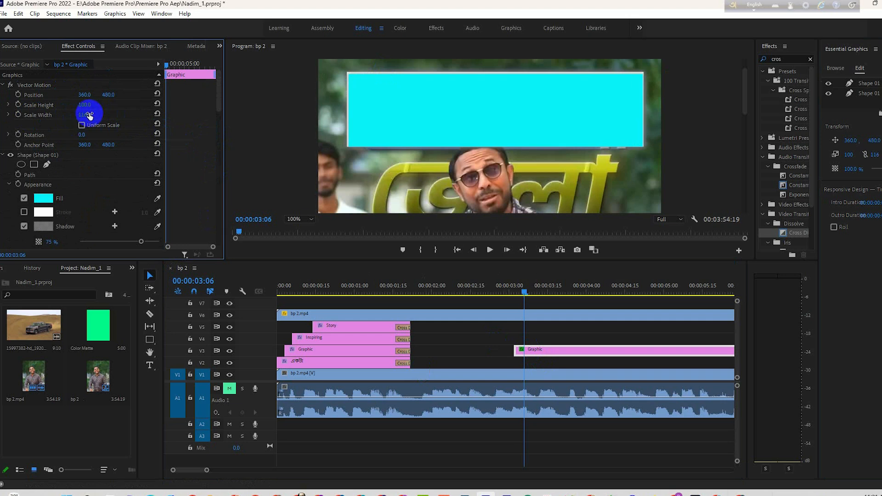
pyautogui.hotkey('ctrl', 'z')
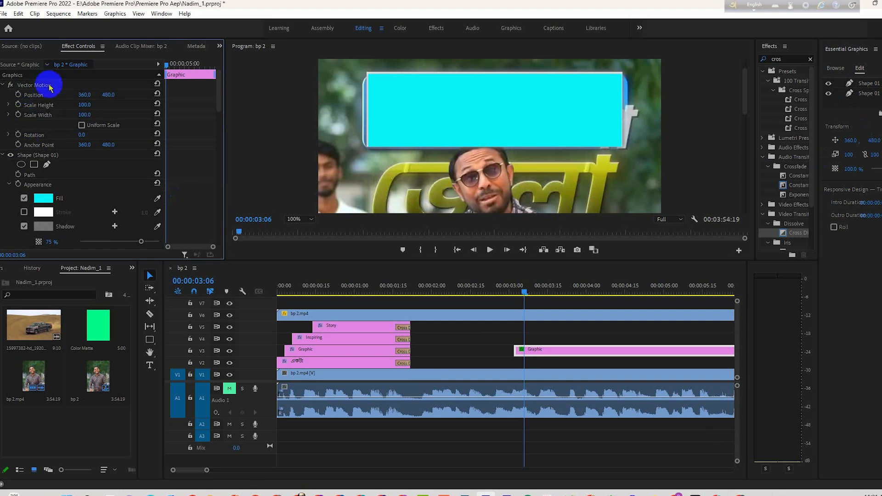
pyautogui.click(538, 355)
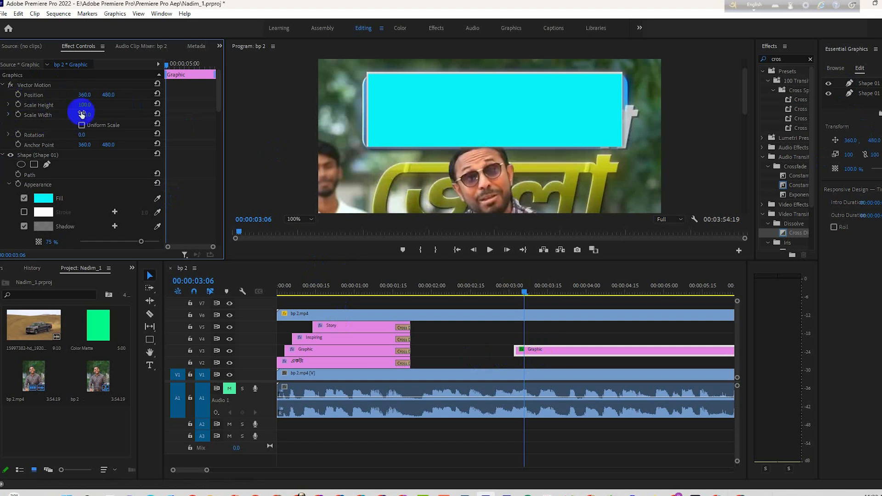
pyautogui.click(20, 116)
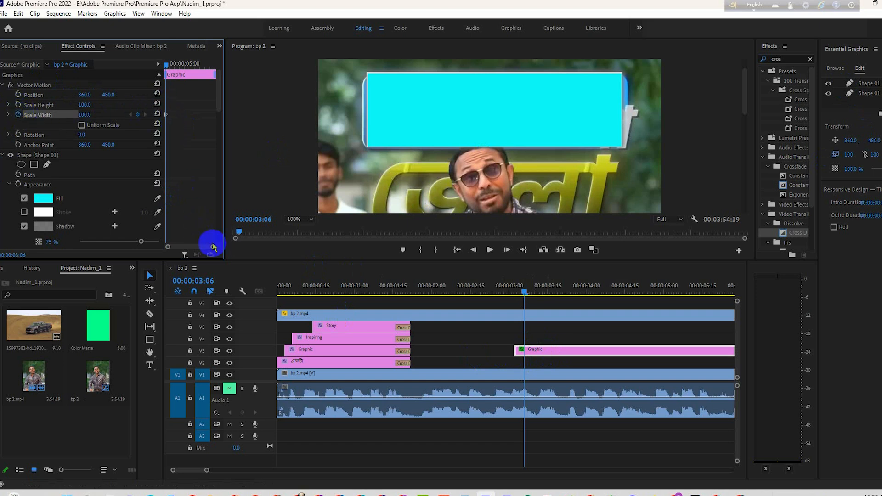
# Step: Extend the start of the V3 graphic clip back to about 00:00:02:12
pyautogui.moveTo(516, 352)
pyautogui.mouseDown()
pyautogui.moveTo(553, 354)
pyautogui.moveTo(499, 353)
pyautogui.mouseUp()
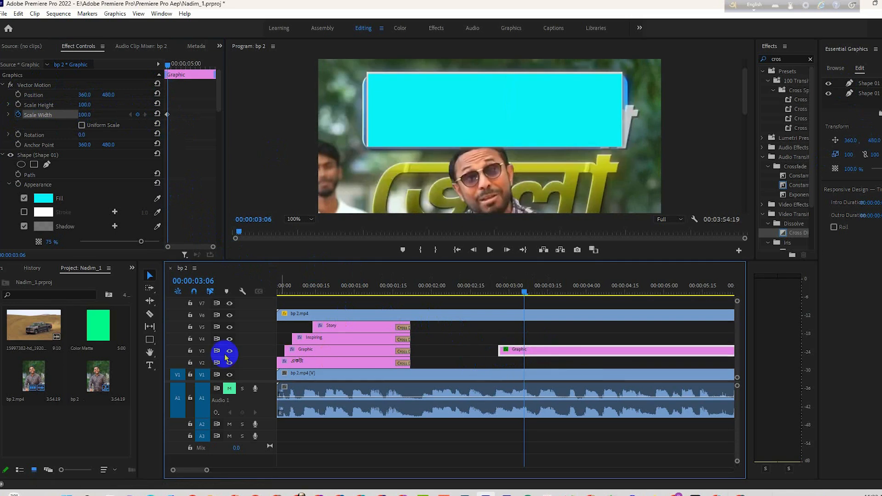
pyautogui.moveTo(209, 249); pyautogui.dragTo(198, 248)
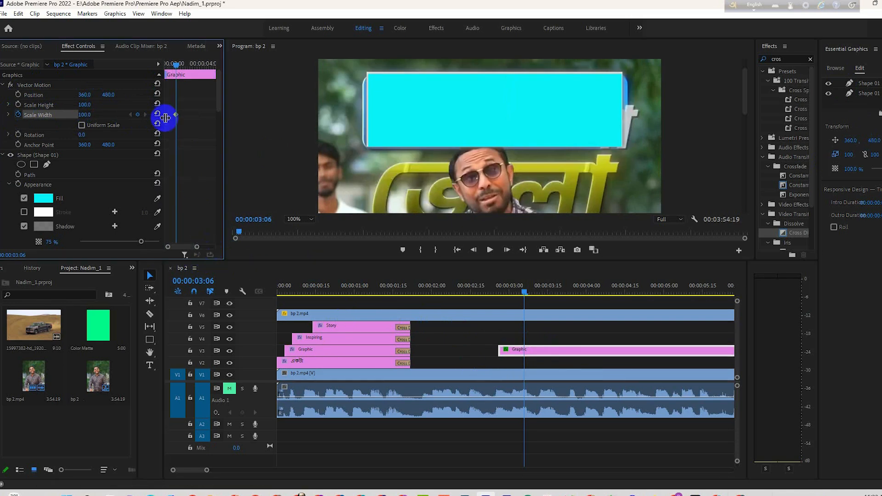
pyautogui.moveTo(177, 66); pyautogui.dragTo(154, 68)
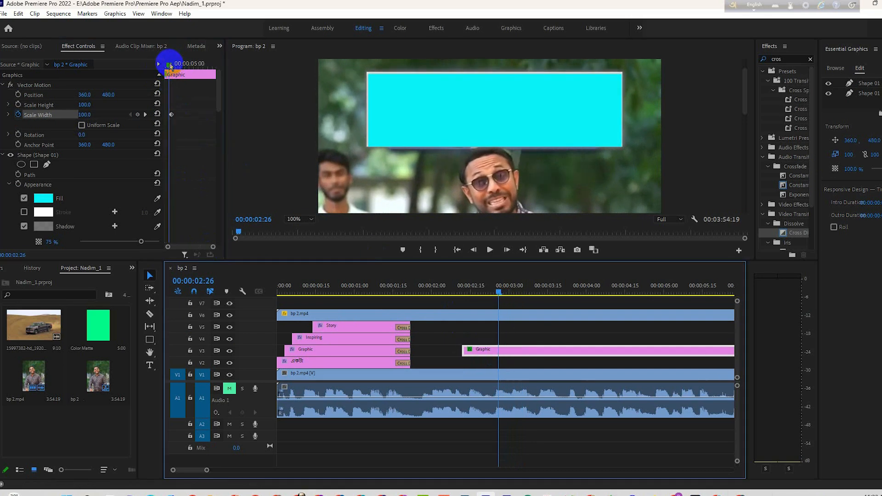
# Step: Temporarily hide V3 to find where the underlying blue box starts opening, and keyframe the graphic's Scale Width at 0 on 00:00:02:18
pyautogui.moveTo(170, 67); pyautogui.dragTo(167, 65)
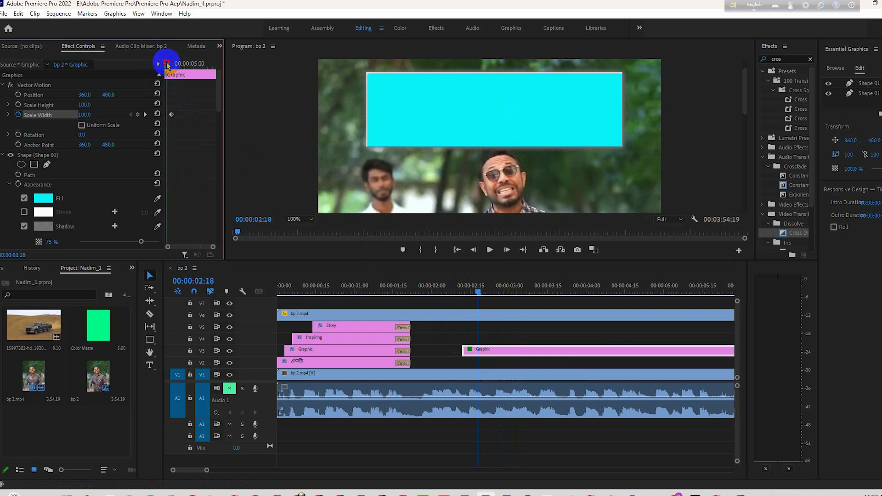
pyautogui.click(506, 250)
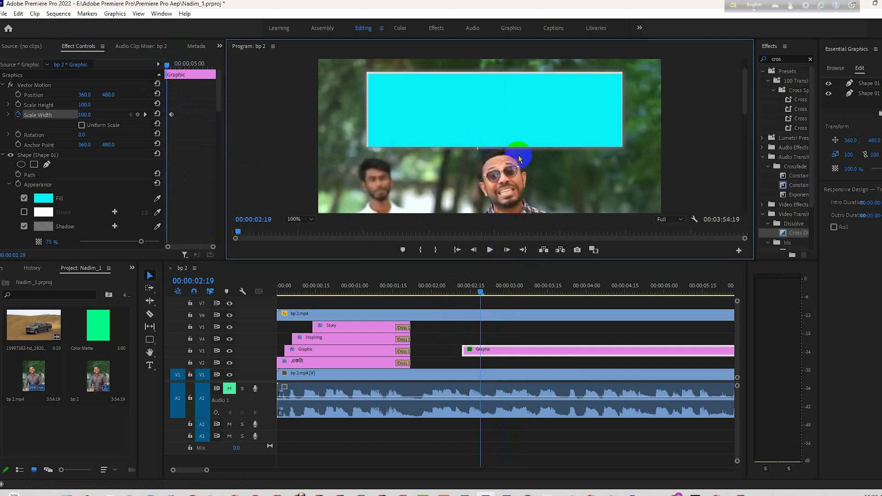
pyautogui.click(229, 351)
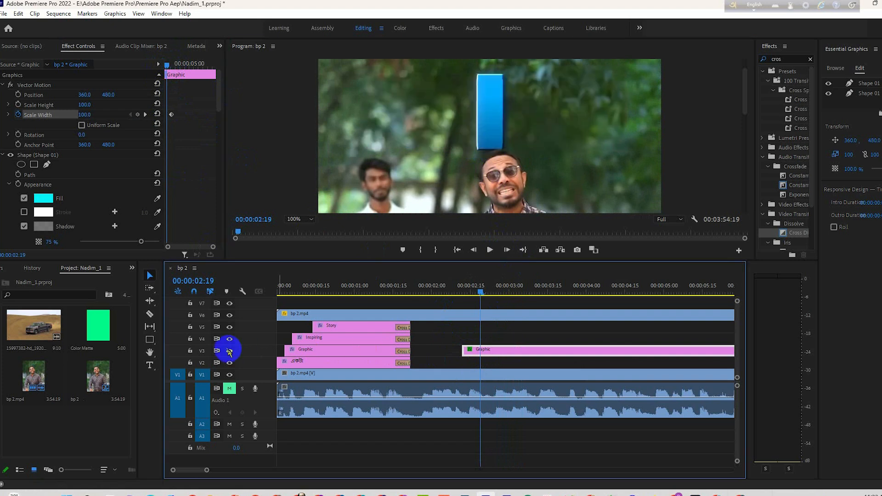
pyautogui.click(473, 250)
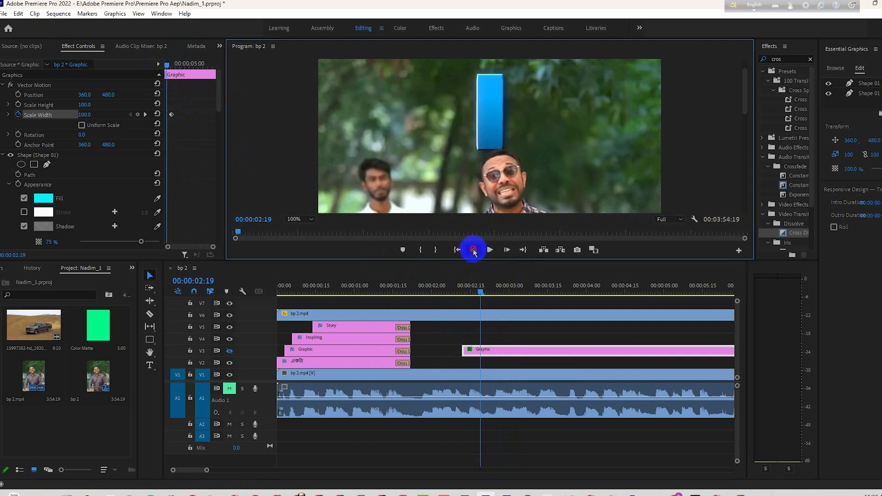
pyautogui.click(506, 250)
pyautogui.click(466, 308)
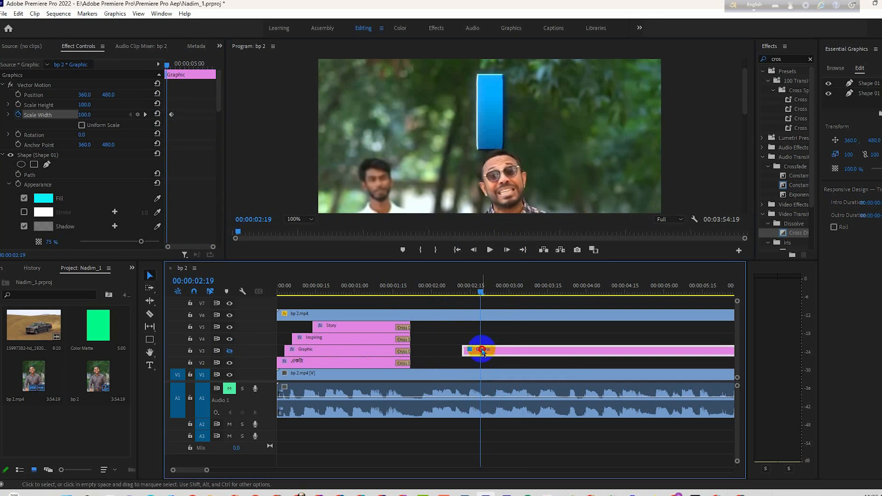
pyautogui.click(82, 124)
pyautogui.moveTo(84, 114); pyautogui.dragTo(30, 113)
pyautogui.press('Left')
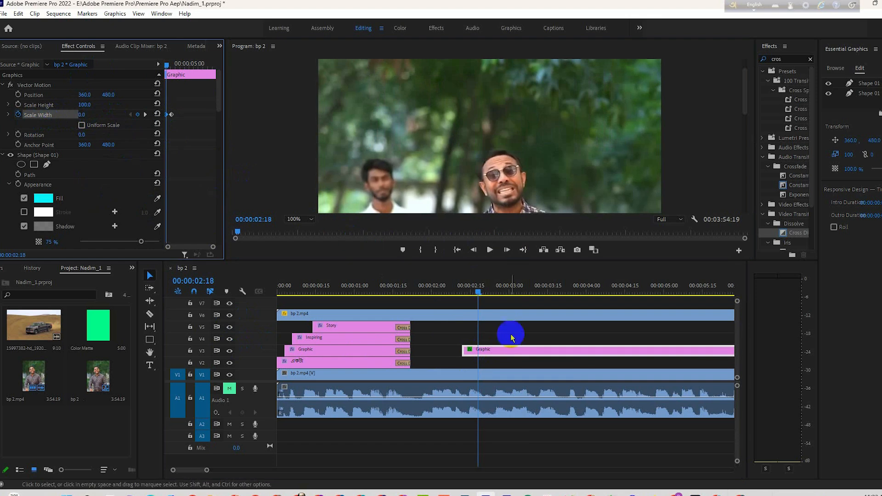
# Step: Apply Ease In to the last Scale Width keyframe and Ease Out to the first one
pyautogui.click(507, 250)
pyautogui.click(507, 250)
pyautogui.click(507, 250)
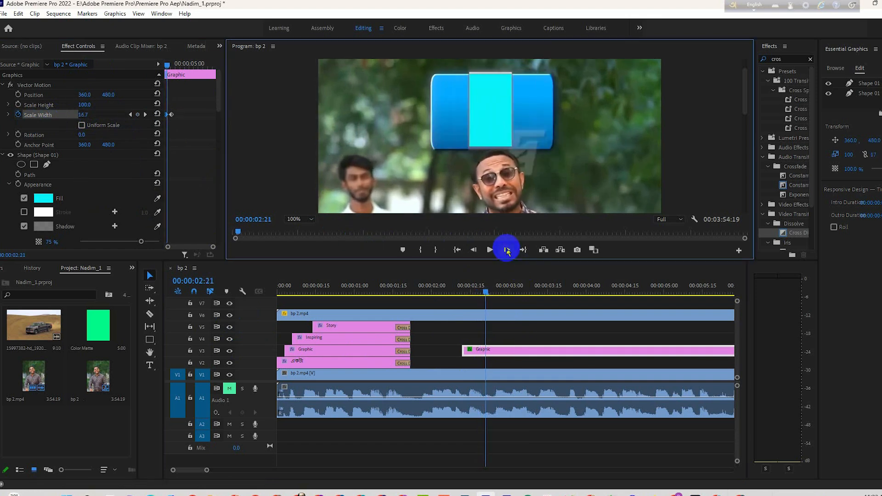
pyautogui.click(507, 250)
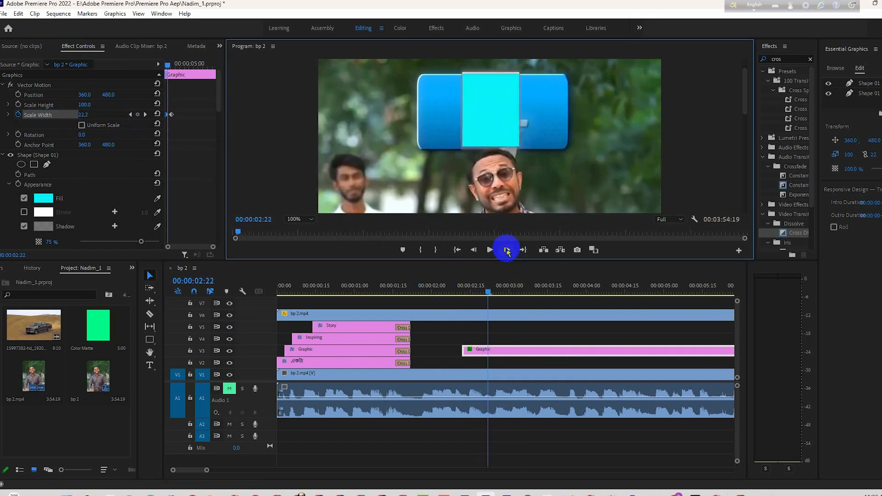
pyautogui.click(180, 109)
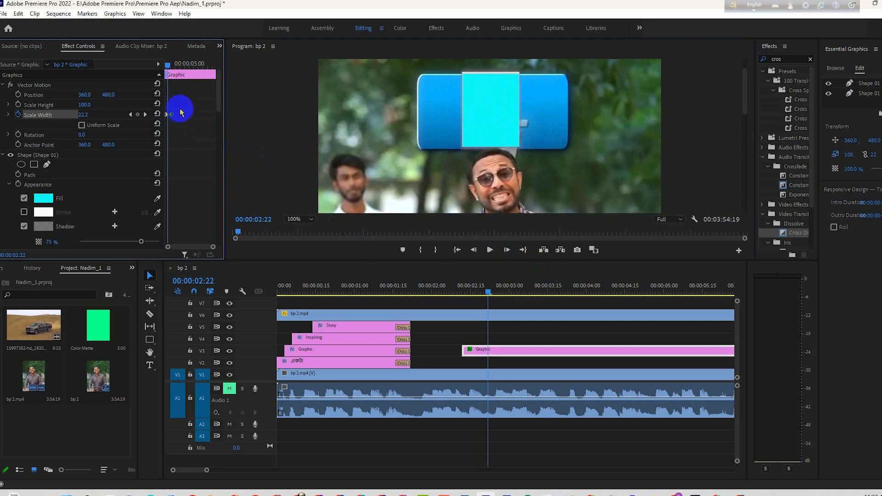
pyautogui.rightClick(172, 114)
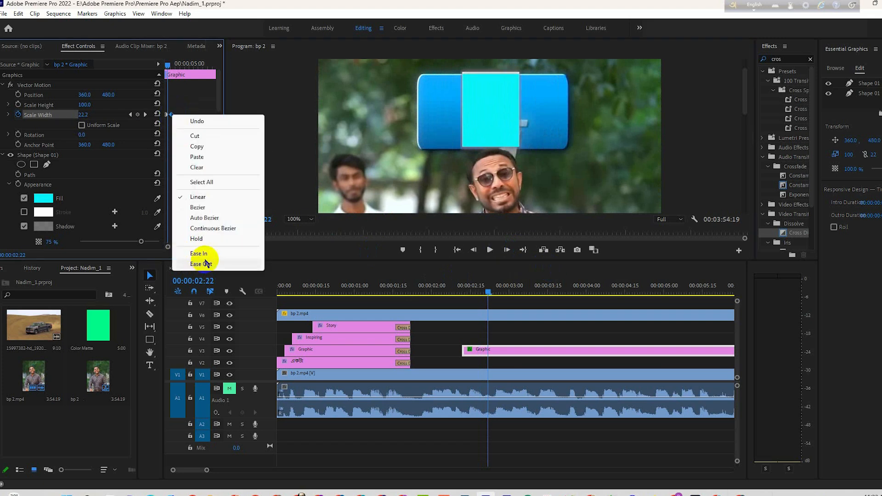
pyautogui.click(219, 263)
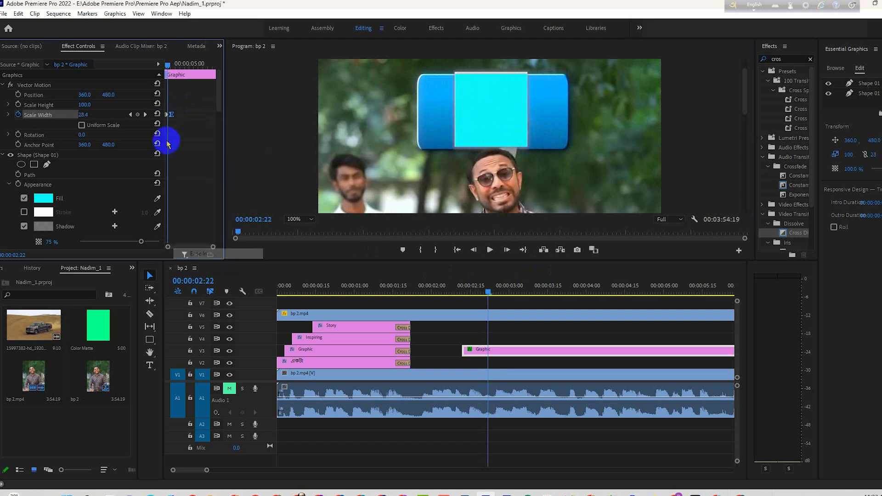
pyautogui.rightClick(167, 116)
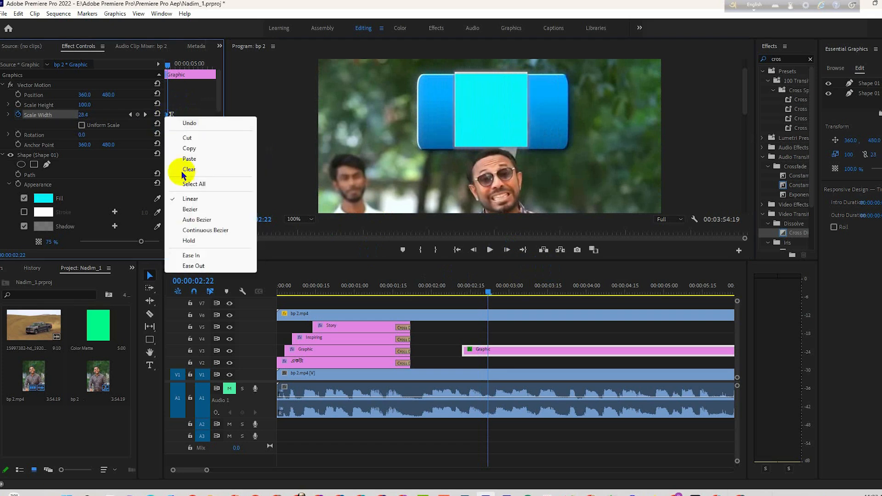
pyautogui.click(181, 256)
# Step: Reshape the Scale Width velocity curve so the box opens fast and settles slowly, and preview the motion up to 00:00:03:15
pyautogui.moveTo(213, 247); pyautogui.dragTo(199, 247)
pyautogui.click(9, 114)
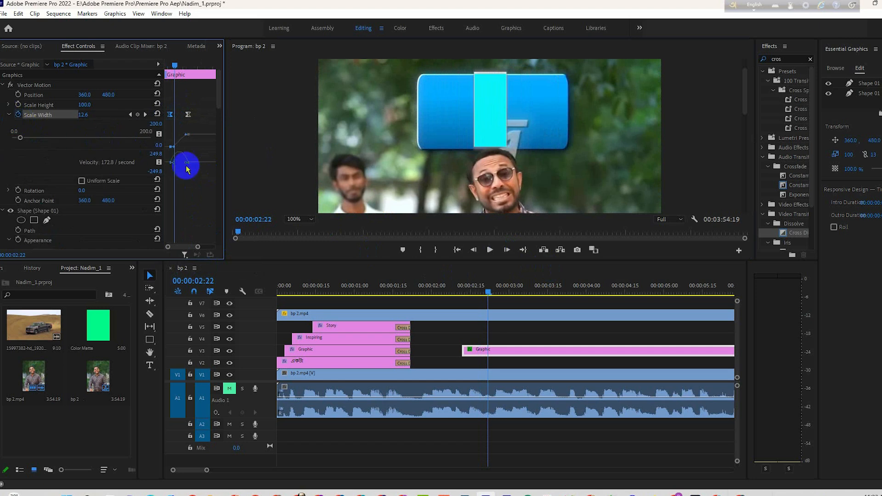
pyautogui.moveTo(185, 165); pyautogui.dragTo(174, 166)
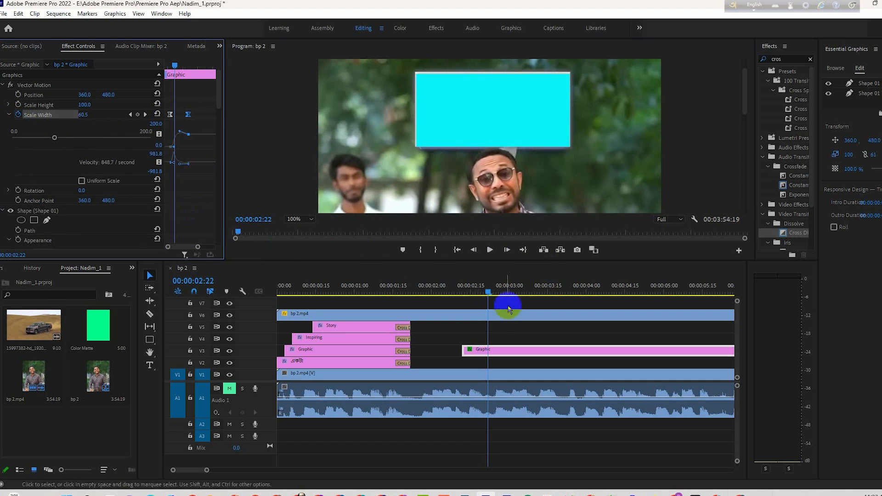
pyautogui.click(478, 292)
pyautogui.moveTo(478, 292); pyautogui.dragTo(547, 297)
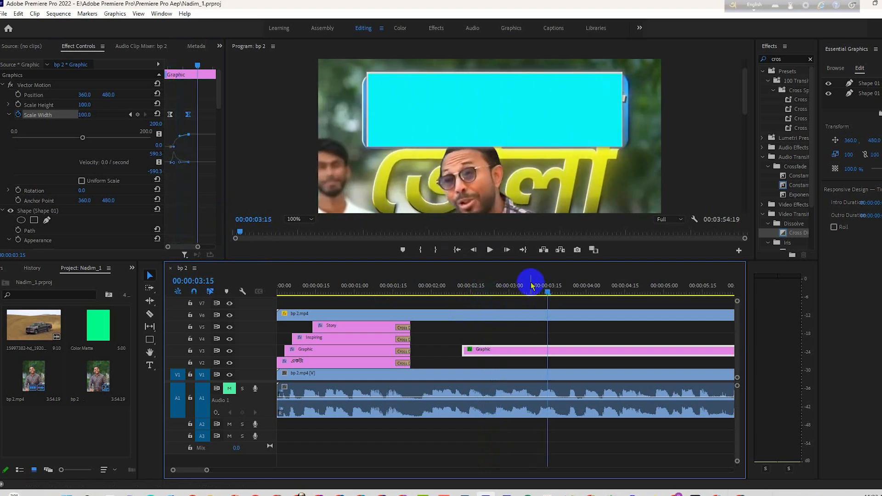
# Step: Switch the keyboard to Bangla and add the text দ্বীপ over the cyan box at 00:00:03:15
pyautogui.click(531, 338)
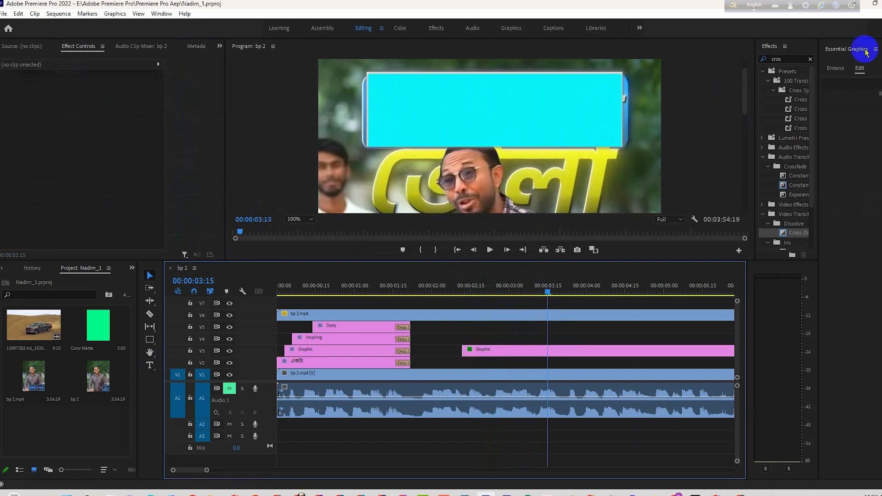
pyautogui.click(753, 5)
pyautogui.click(149, 365)
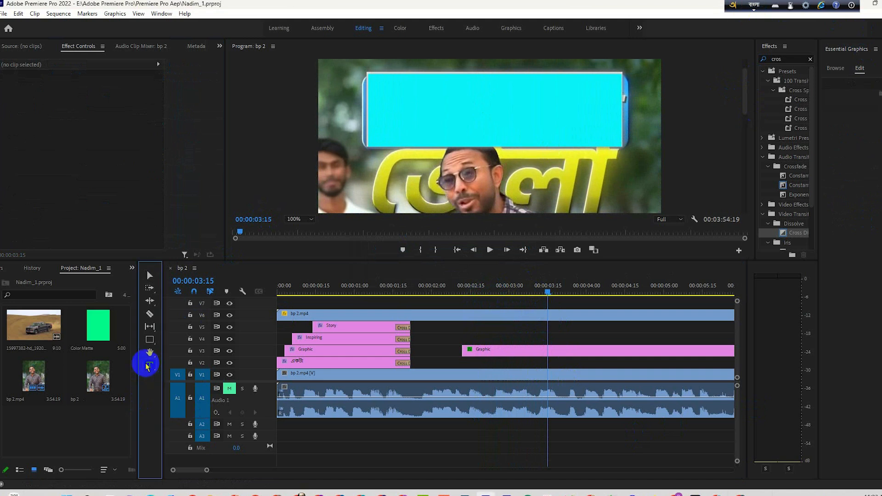
pyautogui.click(421, 115)
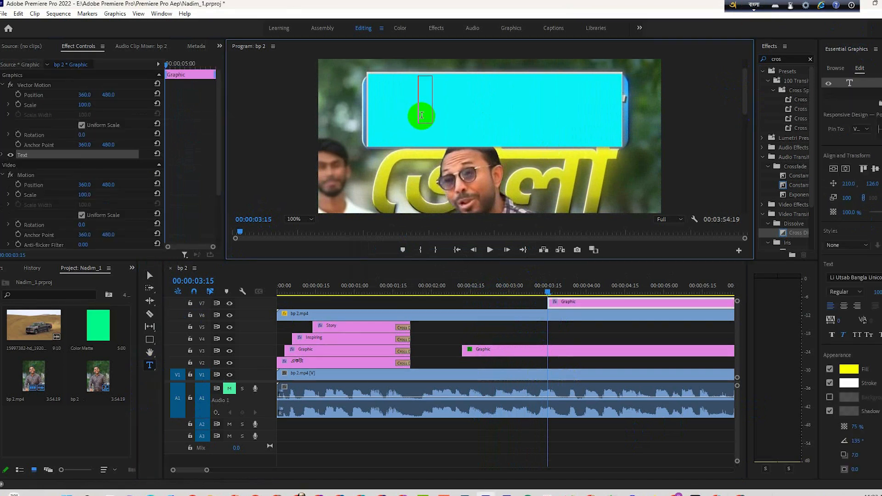
pyautogui.write('dIp')
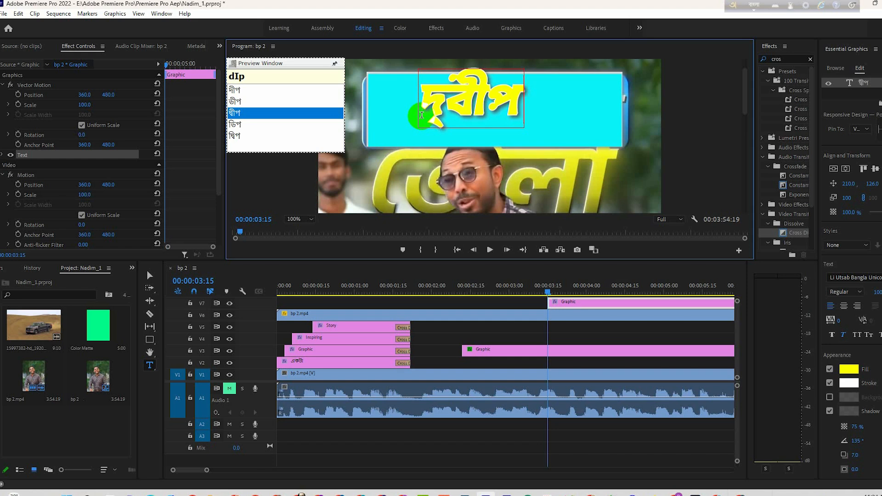
# Step: Try the Li Alinur Kurigram Unicode font on the Bangla text
pyautogui.click(849, 277)
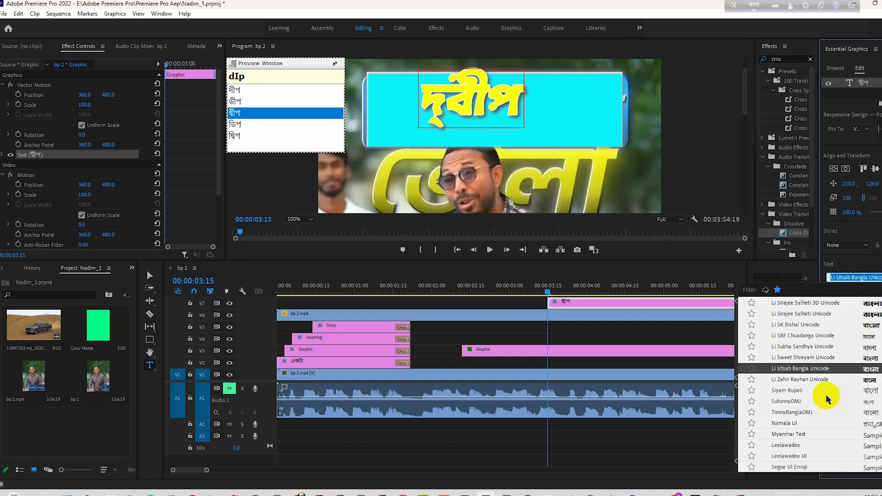
pyautogui.scroll(10, 826, 394)
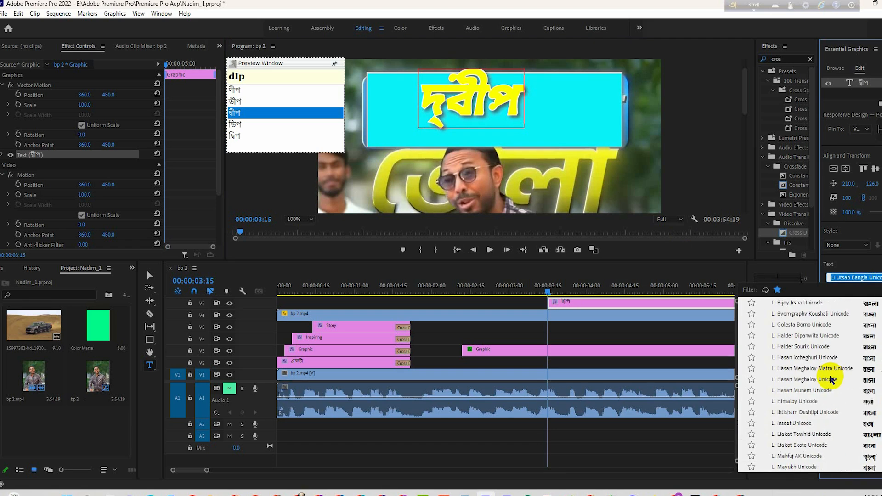
pyautogui.click(802, 401)
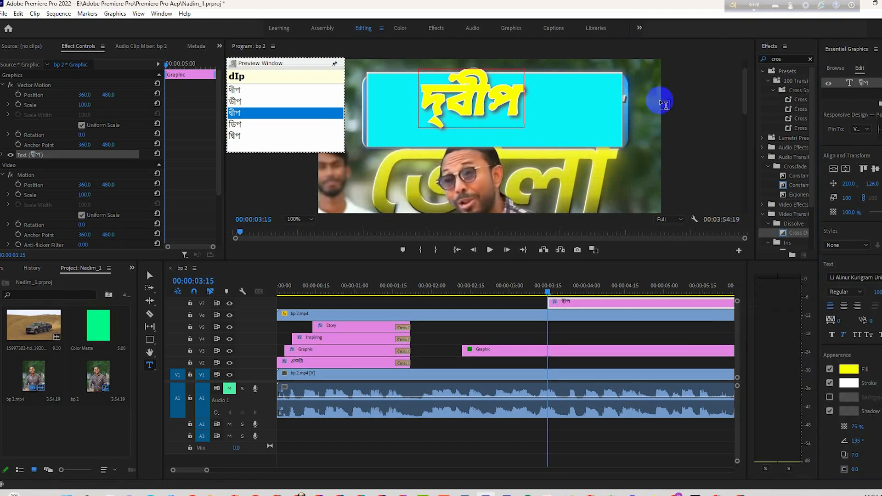
# Step: Try switching the Avro keyboard's output to ANSI and retyping the title text as দ্বীপ
pyautogui.click(816, 5)
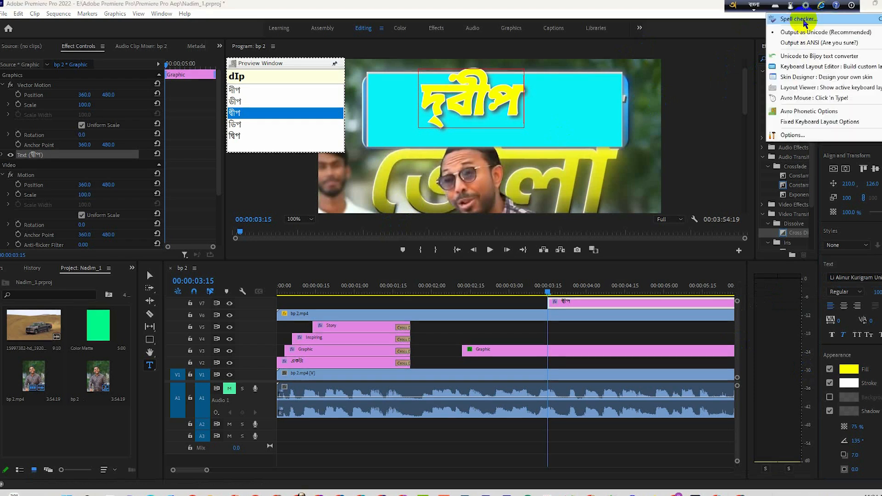
pyautogui.click(776, 61)
pyautogui.click(479, 322)
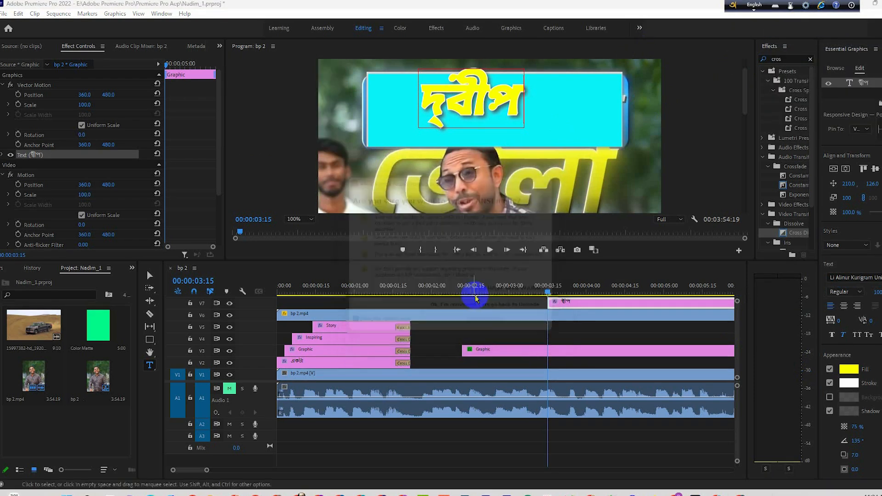
pyautogui.click(479, 102)
pyautogui.hotkey('ctrl', 'a')
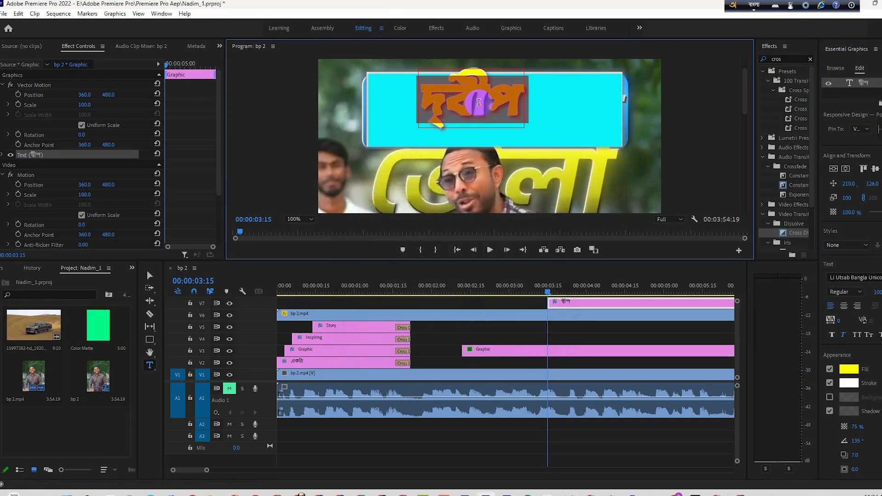
pyautogui.write('dIp')
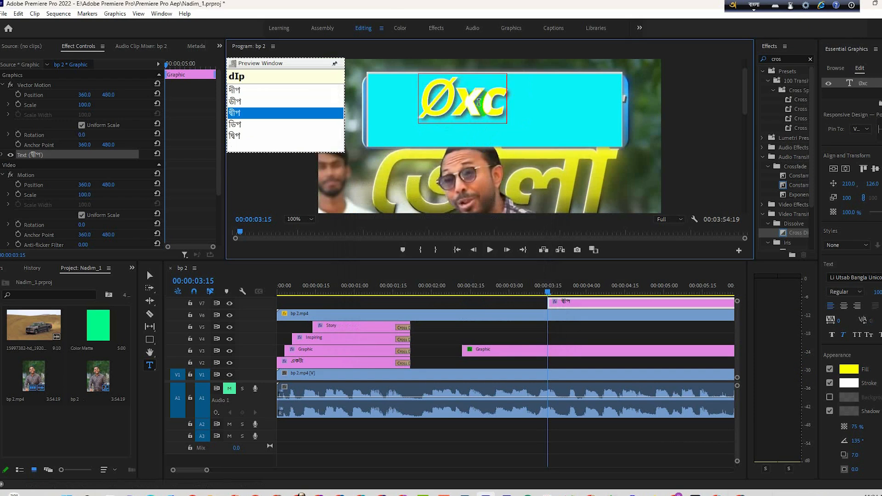
# Step: Set the Avro keyboard's output back to Unicode and retype the title text as দ্বীপ
pyautogui.click(807, 7)
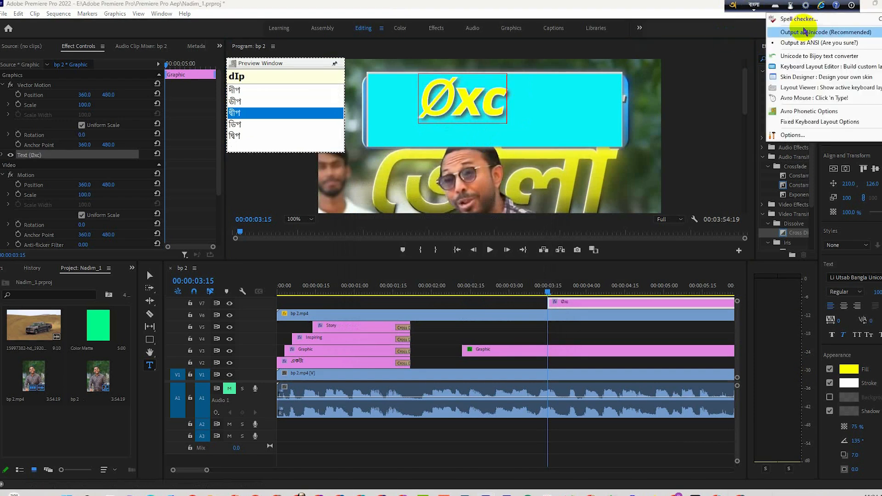
pyautogui.click(805, 32)
pyautogui.click(432, 100)
pyautogui.hotkey('ctrl', 'a')
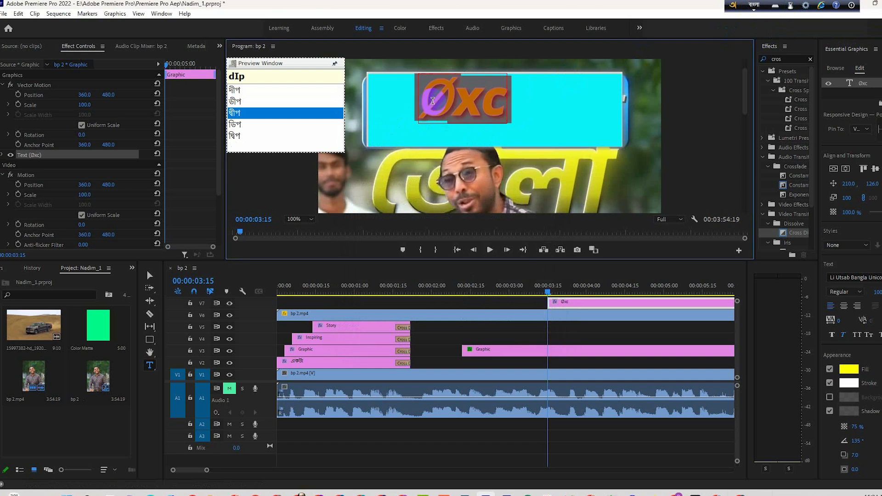
pyautogui.write('Dip')
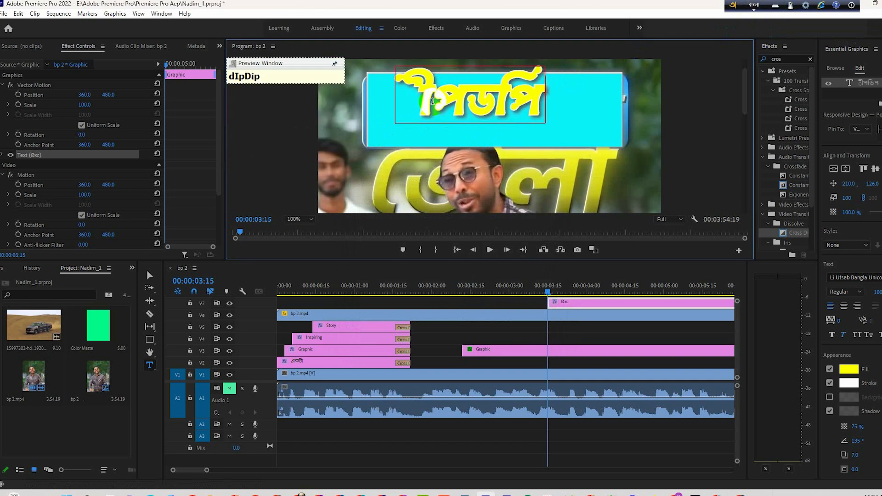
pyautogui.press('BackSpace')
pyautogui.press('BackSpace')
pyautogui.press('BackSpace')
pyautogui.press('BackSpace')
pyautogui.press('BackSpace')
pyautogui.press('BackSpace')
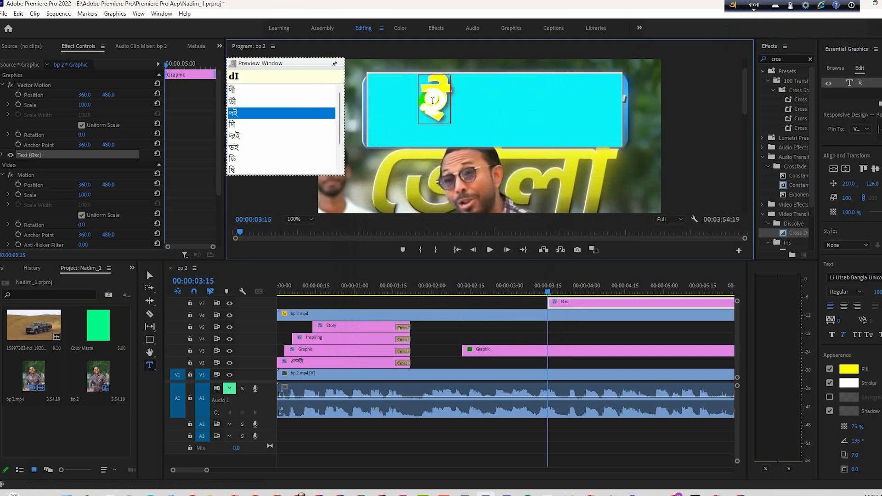
pyautogui.write('Dip')
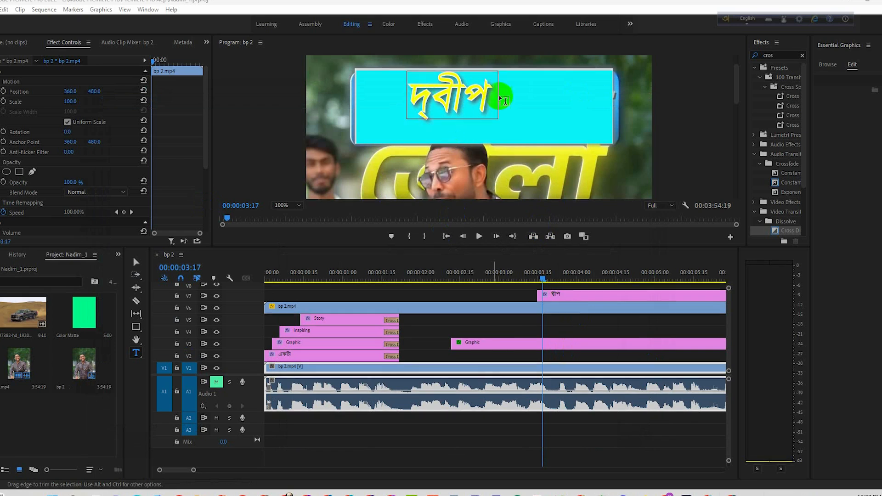
# Step: Switch the Avro keyboard from English to Bangla and reopen the title text for editing
pyautogui.click(799, 20)
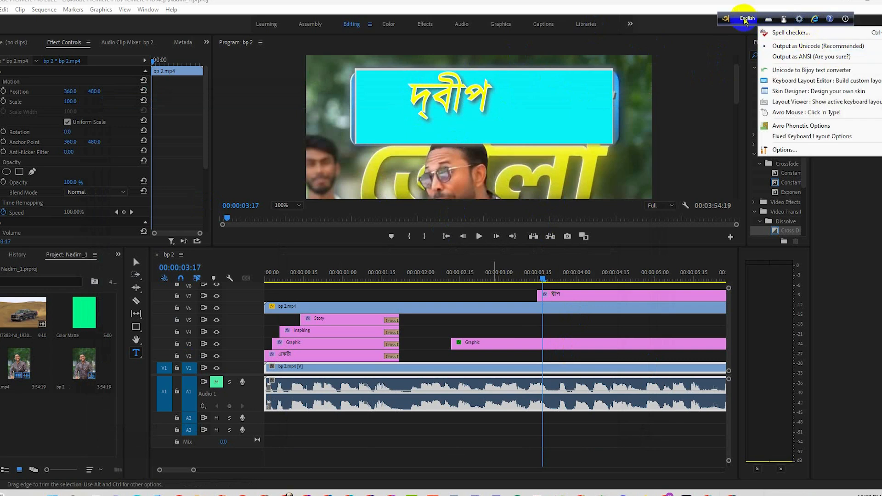
pyautogui.click(746, 19)
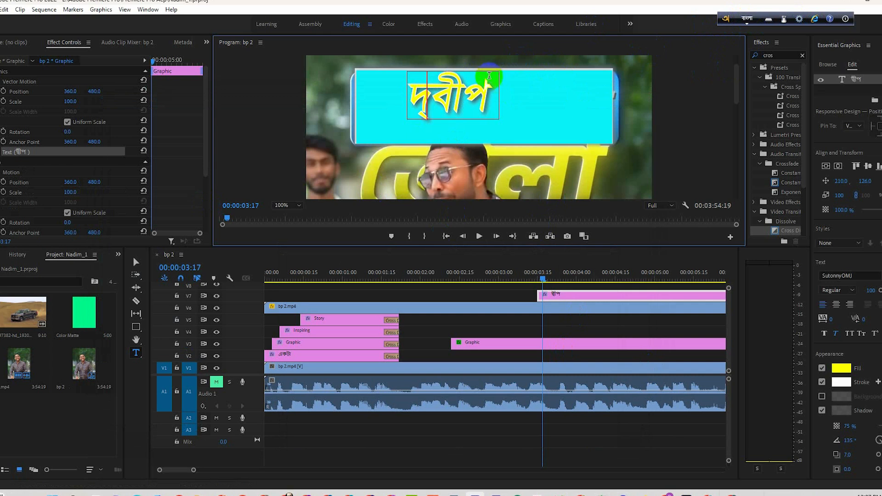
pyautogui.click(427, 106)
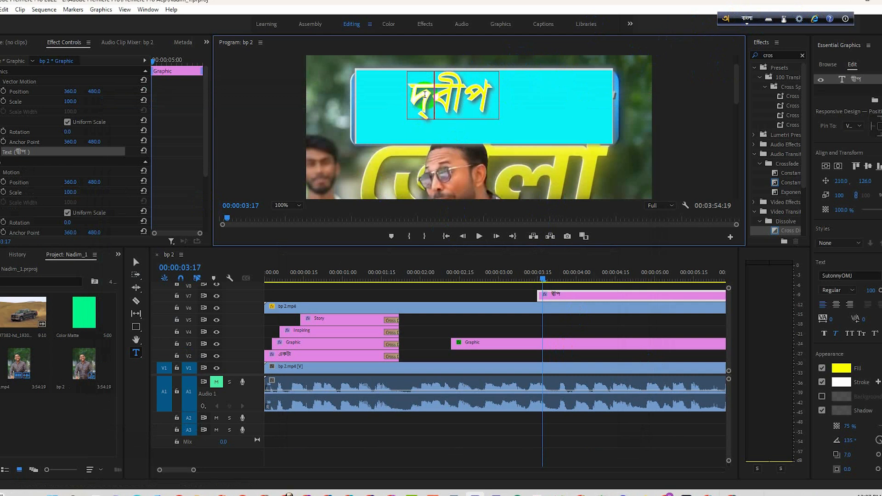
# Step: Try the Li SK Bishal Unicode and Li Zahir Rayhan Unicode fonts on the whole title text
pyautogui.moveTo(407, 103); pyautogui.dragTo(489, 113)
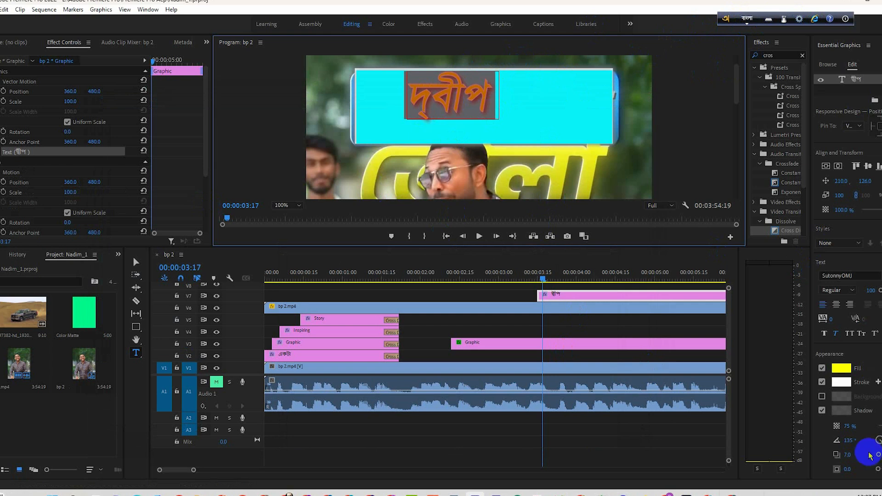
pyautogui.click(877, 276)
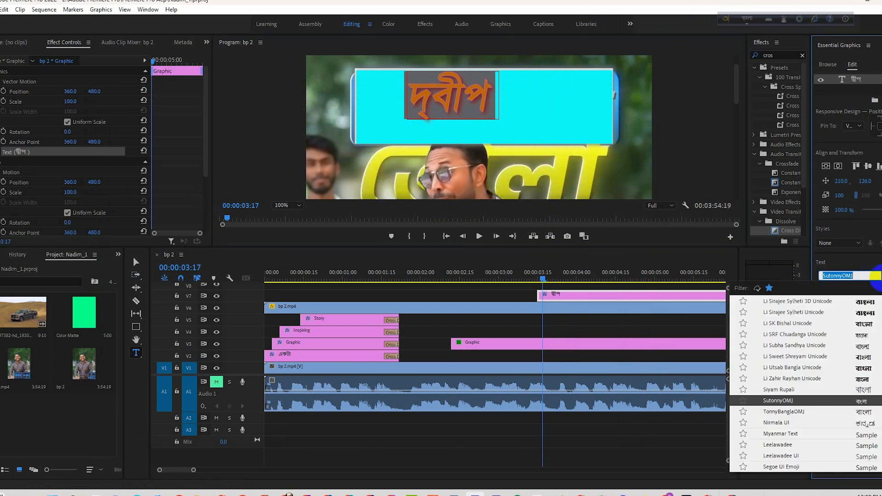
pyautogui.click(791, 327)
pyautogui.click(877, 276)
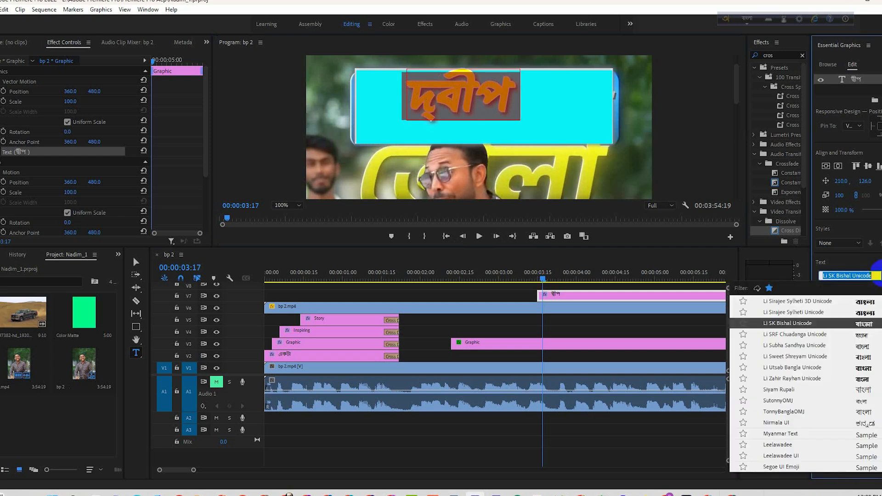
pyautogui.click(797, 378)
pyautogui.click(430, 128)
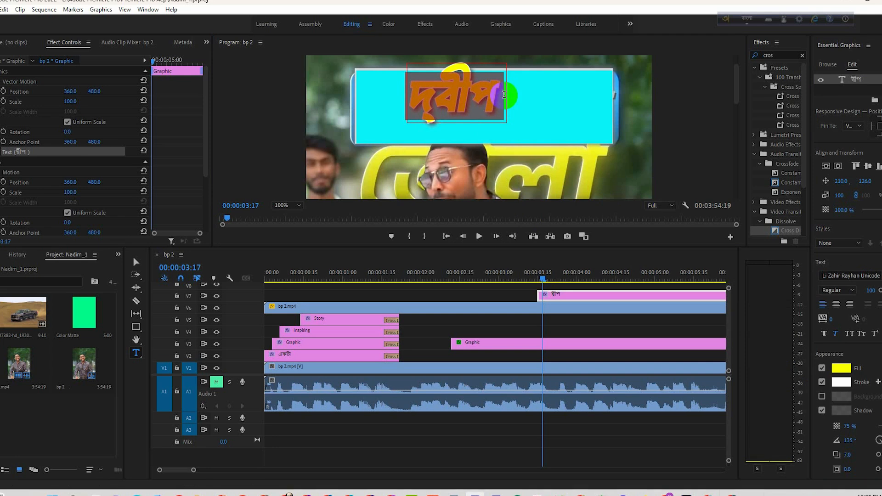
# Step: Set the text engine to South Asian and Middle Eastern in the Graphics preferences
pyautogui.click(5, 9)
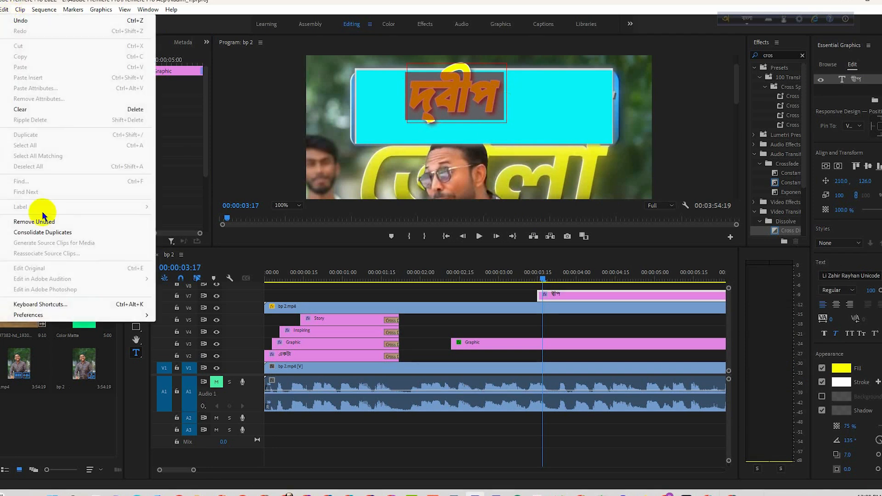
pyautogui.moveTo(46, 316)
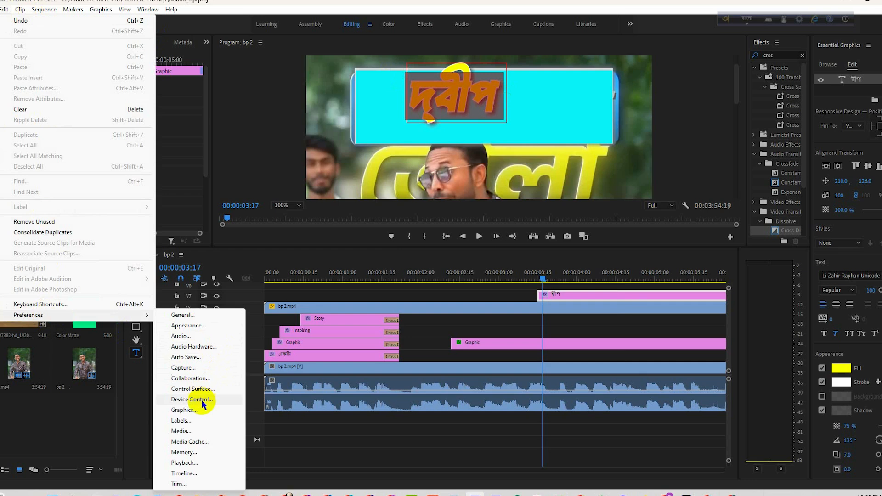
pyautogui.click(191, 410)
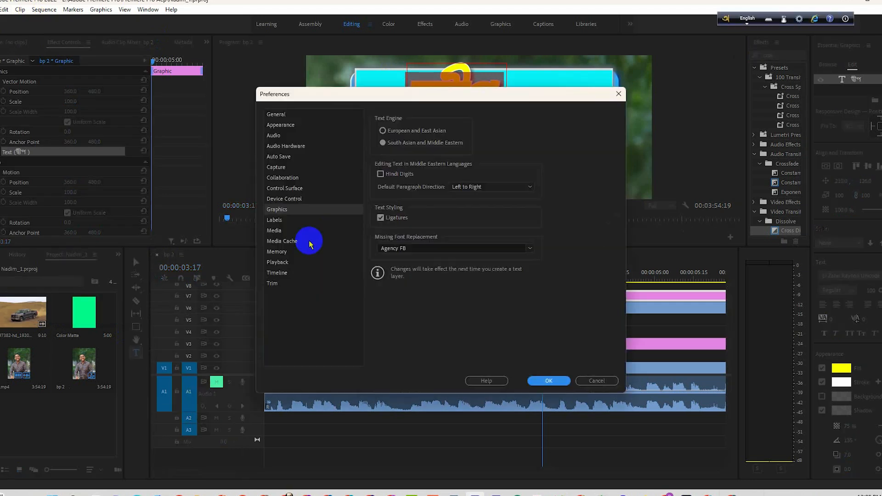
pyautogui.click(383, 131)
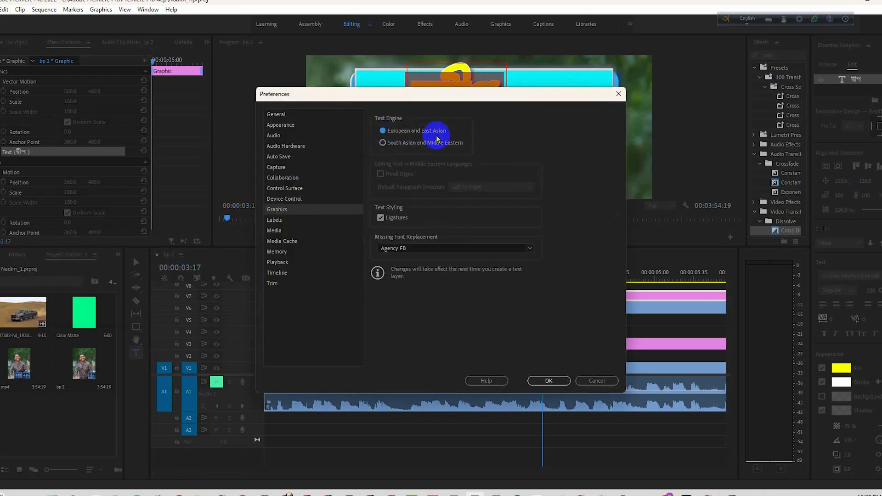
pyautogui.click(382, 144)
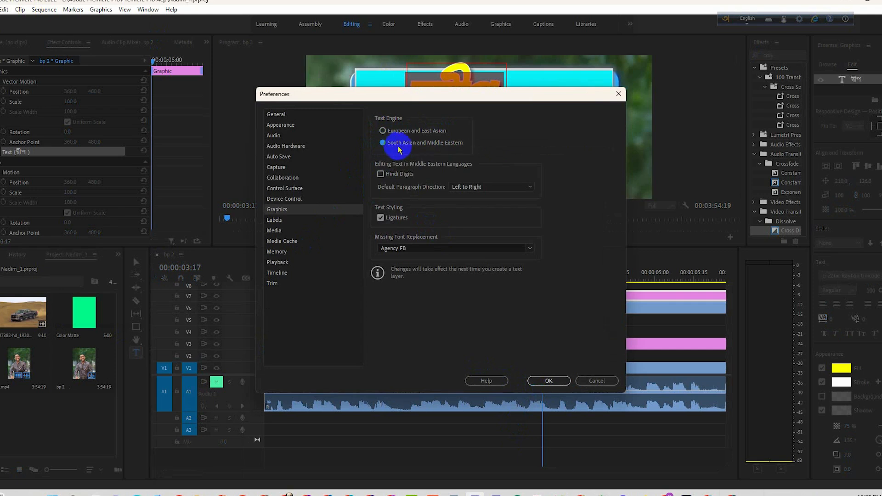
pyautogui.click(549, 381)
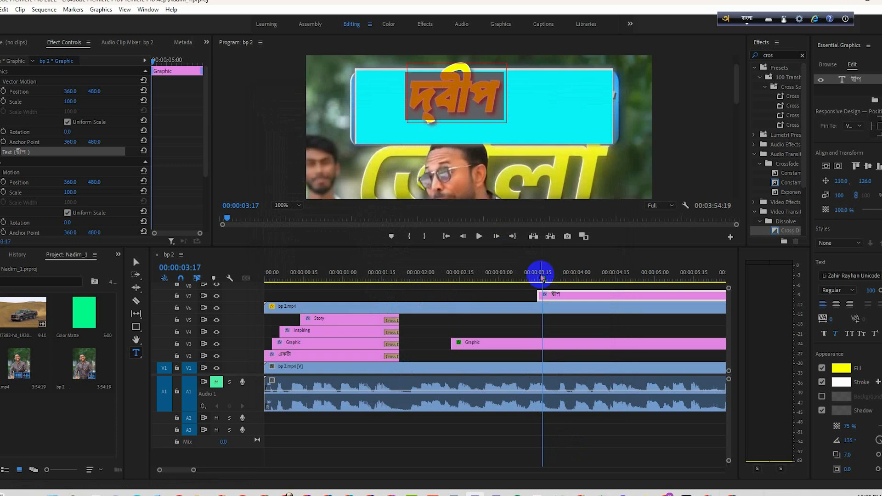
# Step: Add a new text layer reading দ্বীপ over the cyan box at 00:00:03:11
pyautogui.click(527, 277)
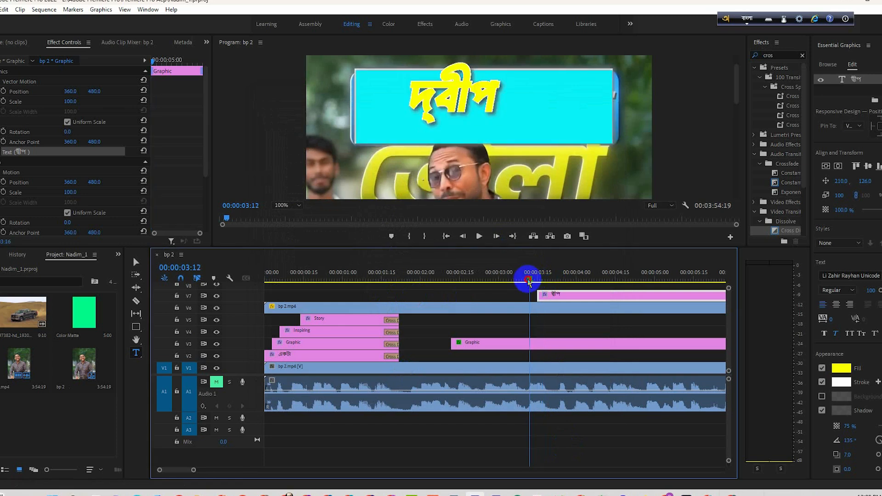
pyautogui.click(135, 353)
pyautogui.click(415, 112)
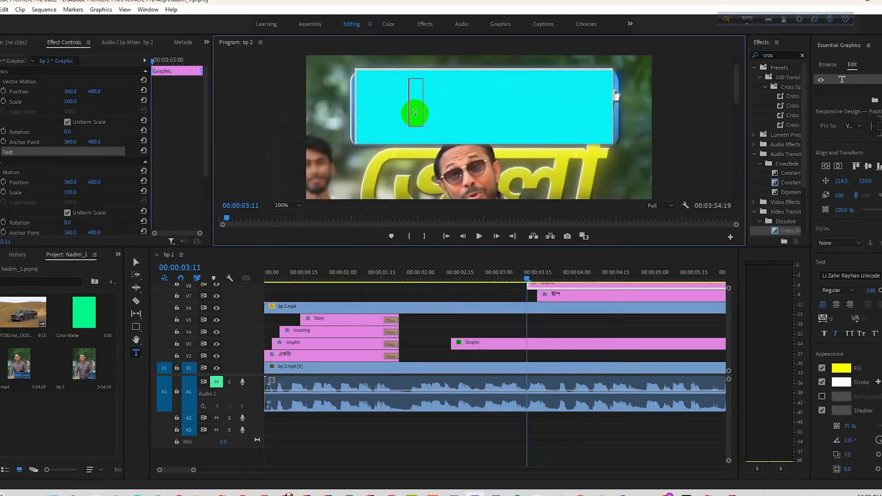
pyautogui.write('dip')
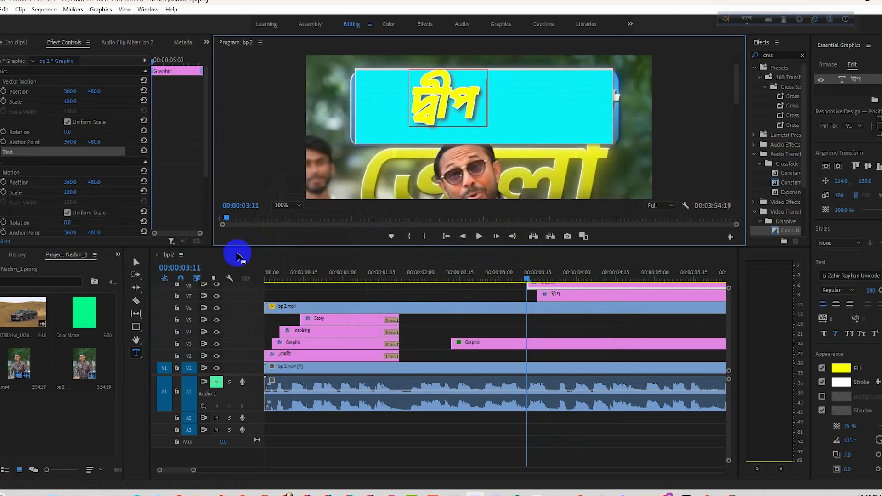
# Step: Replace the old title clip on V7 with the new দ্বীপ clip and preview it with the whole frame fitted in view
pyautogui.click(576, 301)
pyautogui.moveTo(576, 300); pyautogui.dragTo(576, 293)
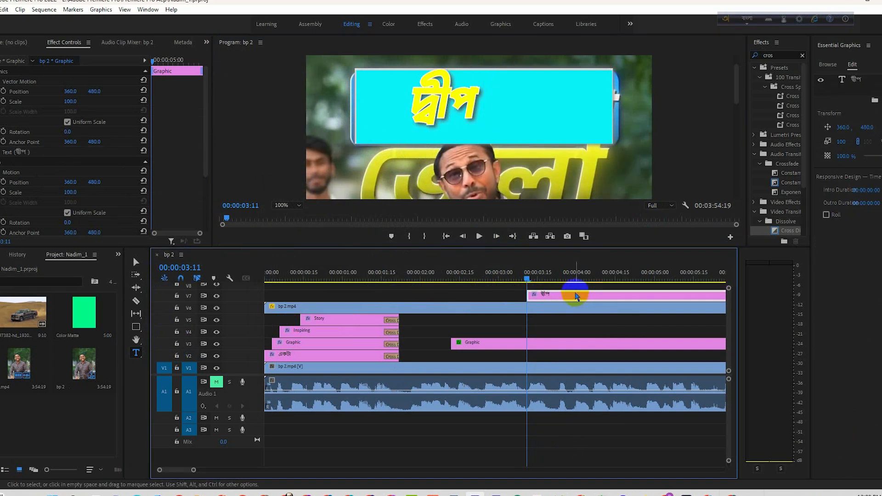
pyautogui.moveTo(527, 281)
pyautogui.mouseDown()
pyautogui.moveTo(553, 280)
pyautogui.moveTo(535, 281)
pyautogui.mouseUp()
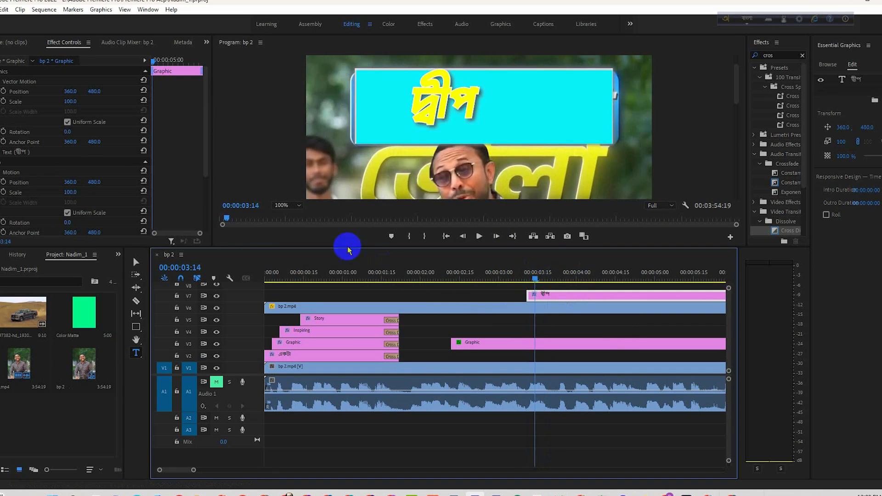
pyautogui.click(287, 205)
pyautogui.click(286, 214)
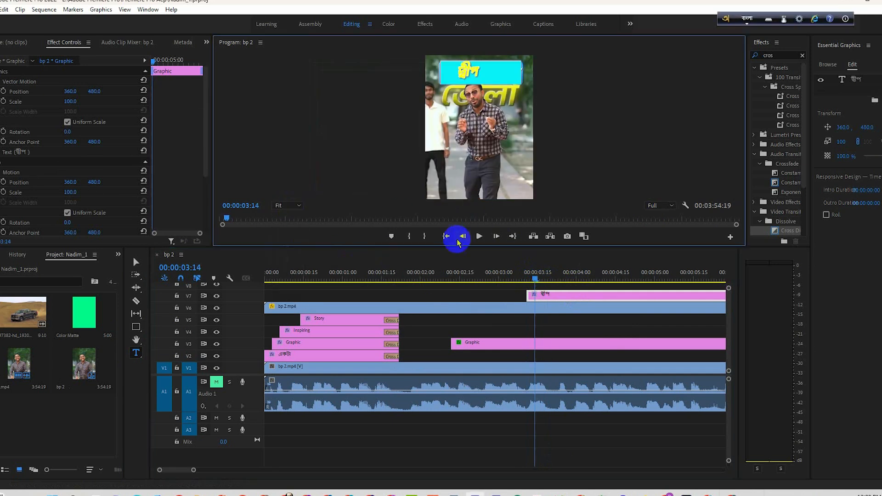
pyautogui.moveTo(544, 271)
pyautogui.mouseDown()
pyautogui.moveTo(521, 283)
pyautogui.moveTo(569, 285)
pyautogui.moveTo(539, 282)
pyautogui.mouseUp()
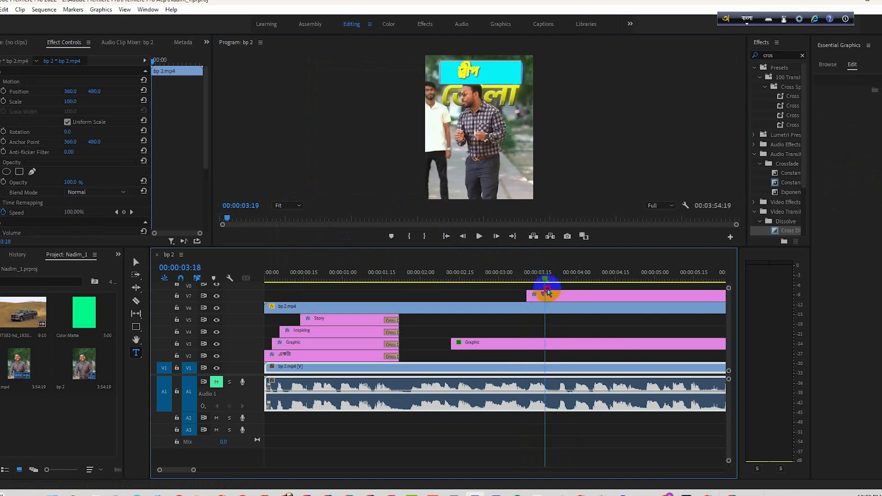
# Step: Scale the দ্বীপ text to 183 at position 195, 177 on the cyan box and change its font to Li Alinur Kurigram Unicode
pyautogui.click(541, 294)
pyautogui.click(855, 82)
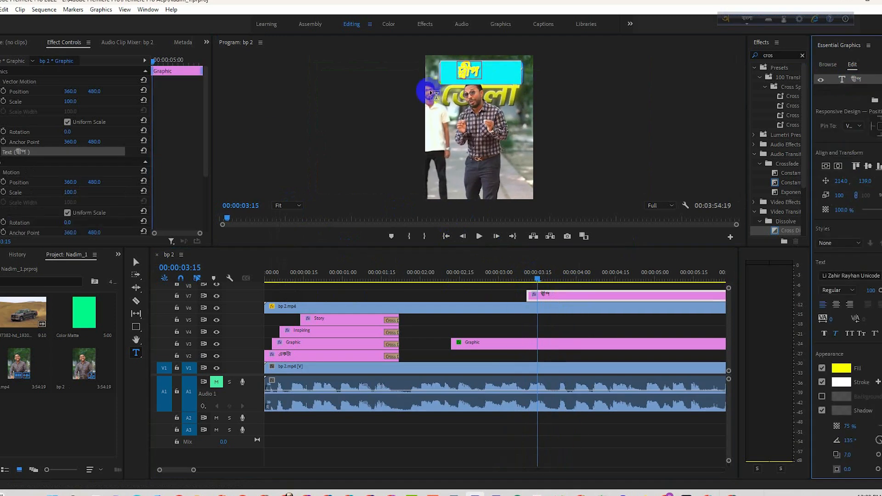
pyautogui.click(136, 262)
pyautogui.click(467, 190)
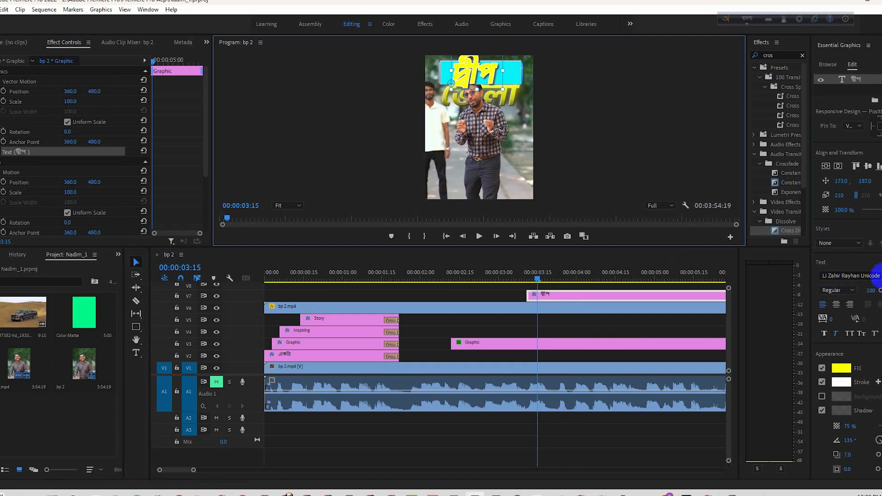
pyautogui.click(875, 275)
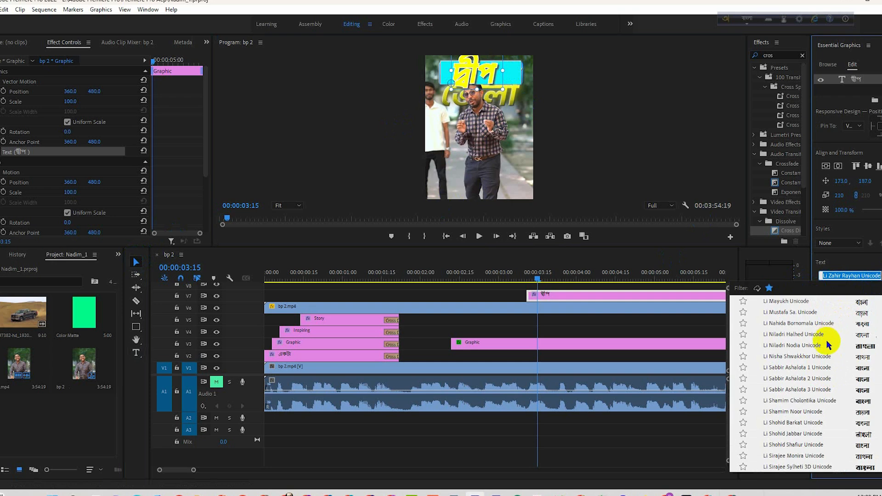
pyautogui.click(812, 362)
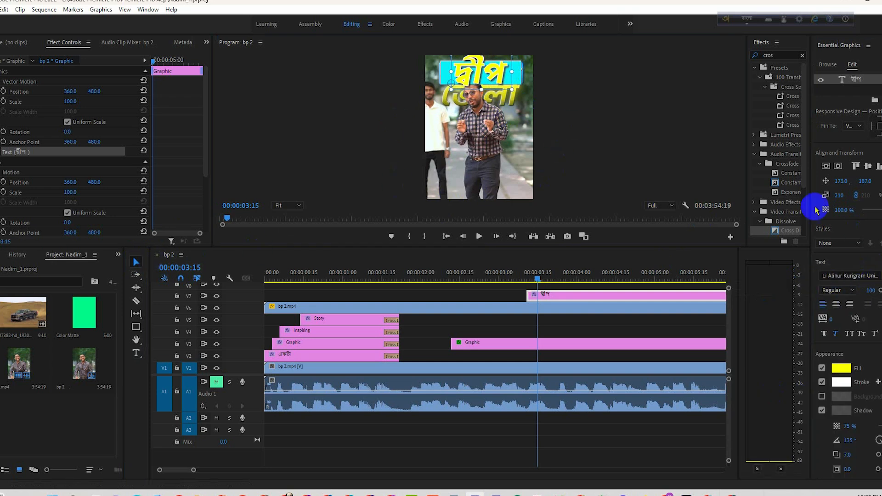
pyautogui.click(500, 78)
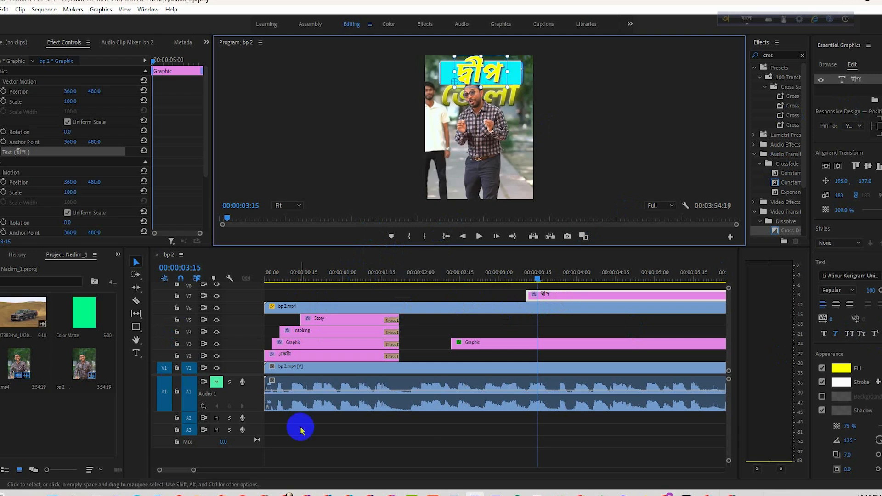
# Step: Add the text ভোলা at 00:00:03:15, scaled to 218 and placed at position 99.2, 330 below the দ্বীপ text
pyautogui.click(414, 430)
pyautogui.click(136, 353)
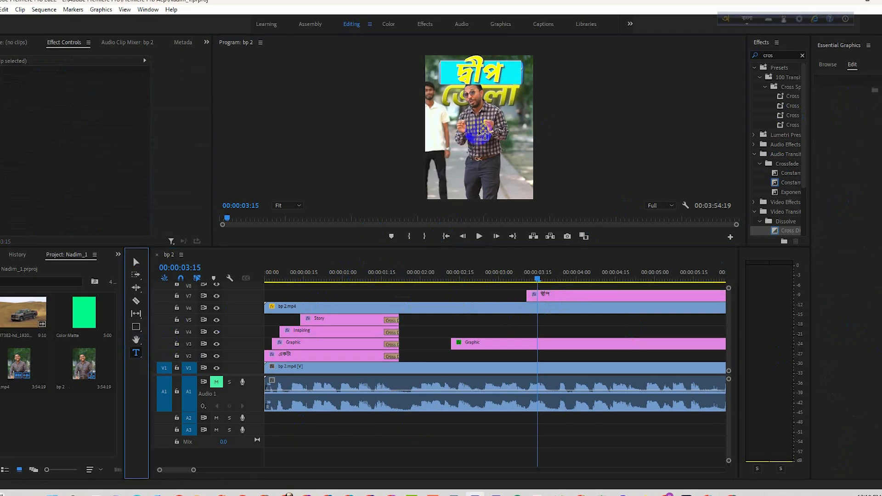
pyautogui.click(455, 137)
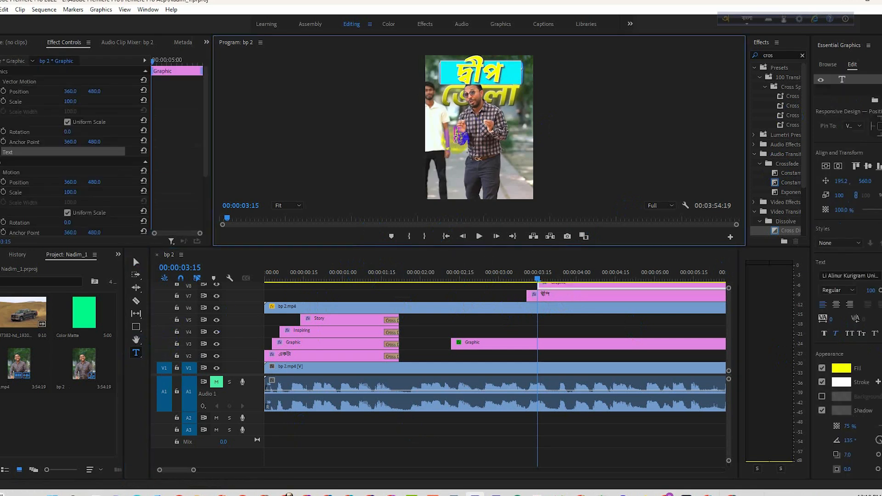
pyautogui.write('Vola')
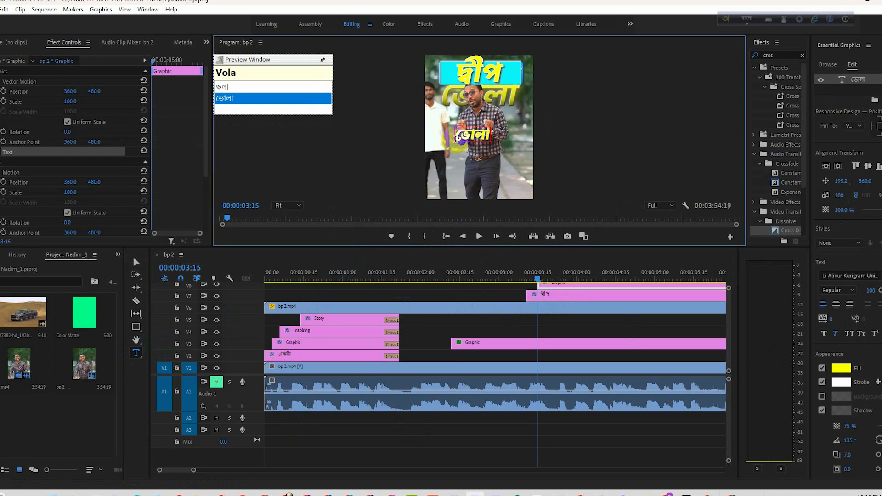
pyautogui.press('space')
pyautogui.click(136, 262)
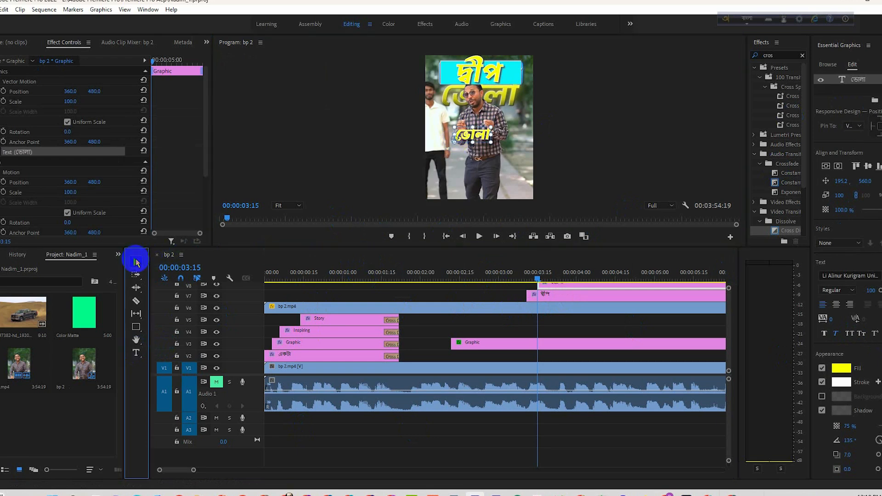
pyautogui.moveTo(495, 130); pyautogui.dragTo(489, 98)
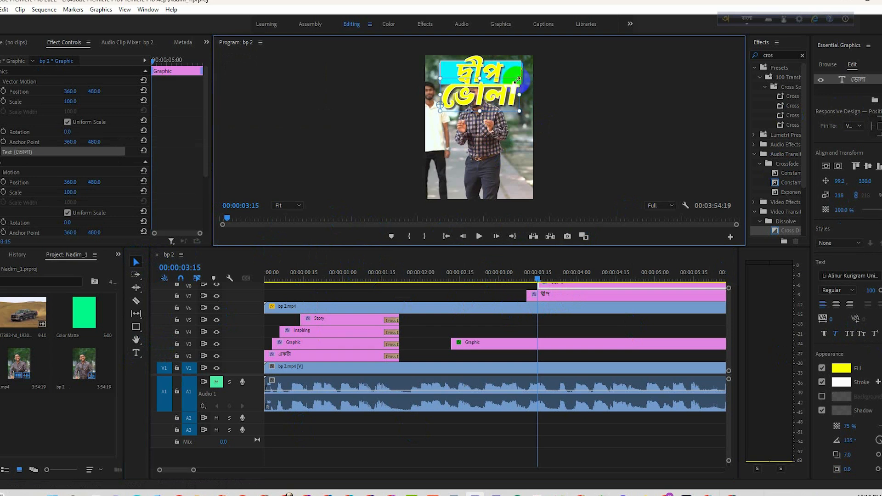
# Step: Start the দ্বীপ and ভোলা title clips at 00:00:03:00
pyautogui.click(609, 370)
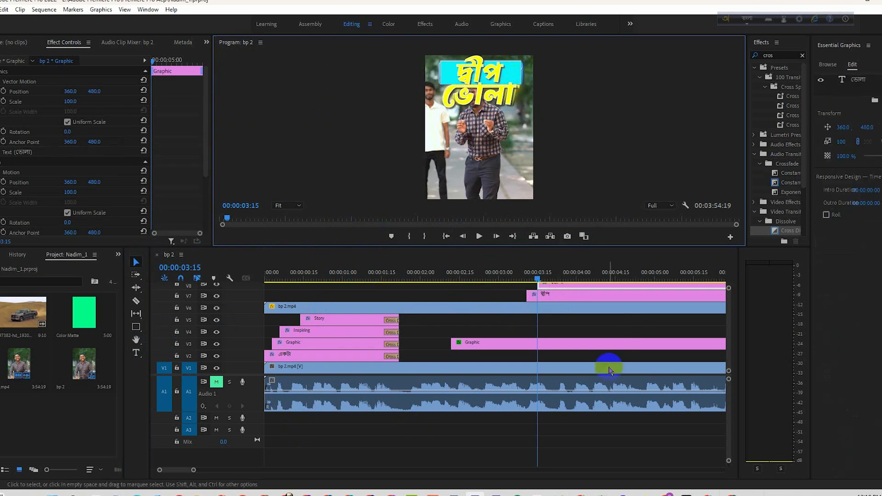
pyautogui.moveTo(537, 285); pyautogui.dragTo(498, 289)
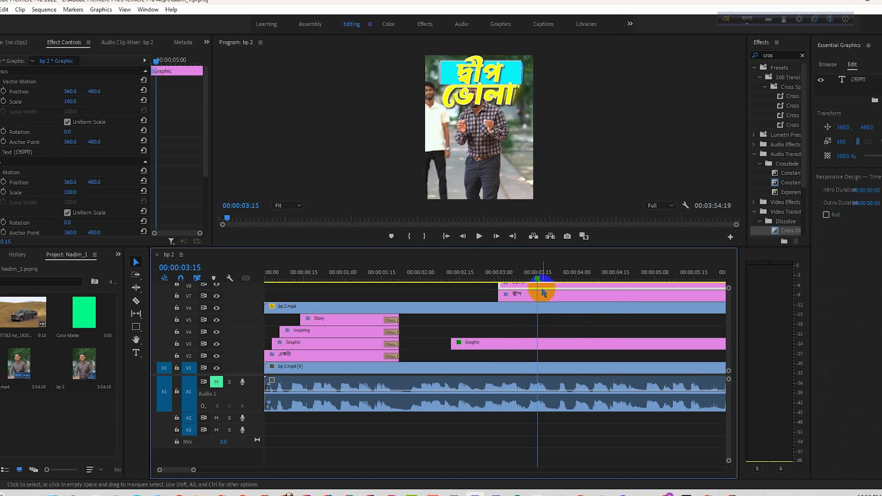
# Step: Keyframe the ভোলা text's Position at 105.2, 327 and Opacity at 100%, and place both keyframes at 00:00:03:10
pyautogui.scroll(-3, 179, 171)
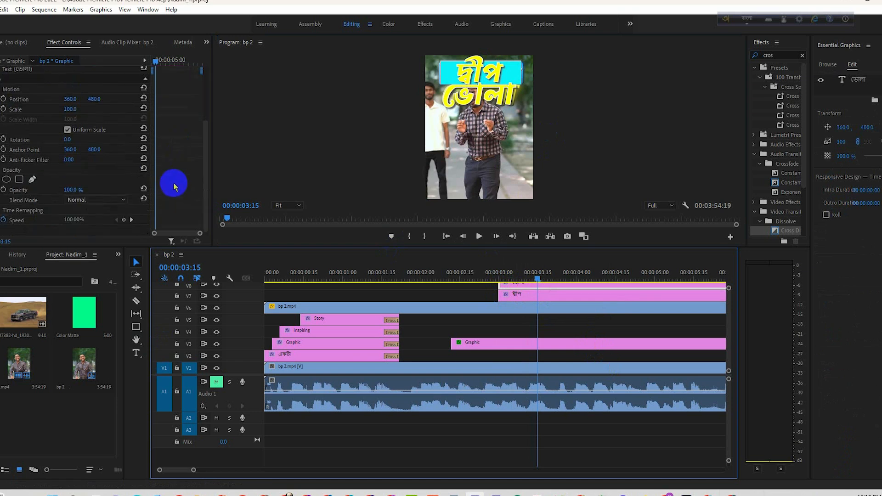
pyautogui.scroll(2, 166, 187)
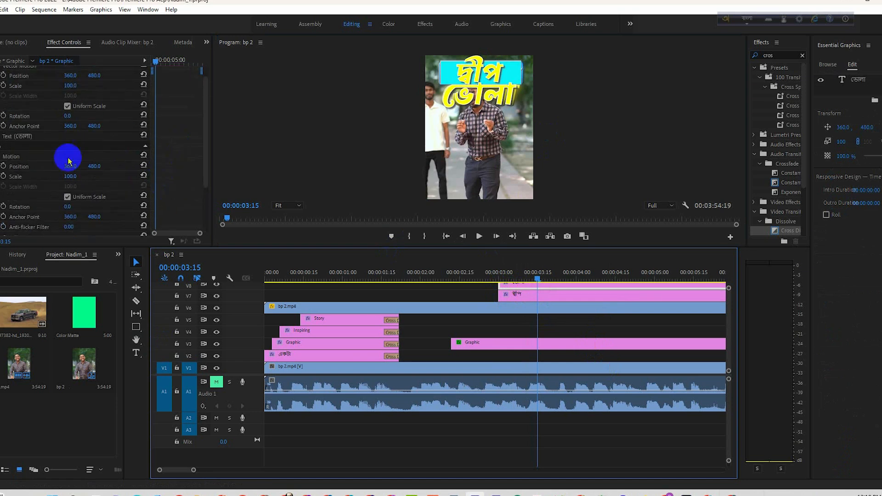
pyautogui.click(2, 136)
pyautogui.scroll(-8, 170, 169)
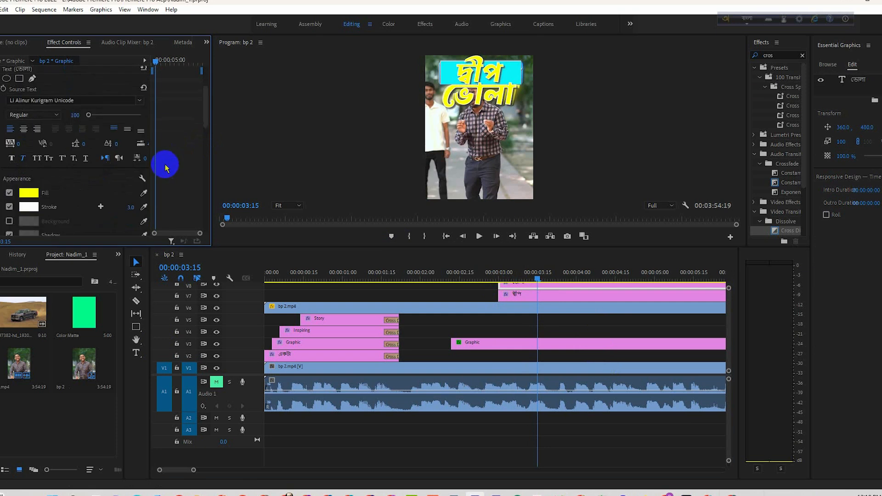
pyautogui.scroll(-9, 179, 176)
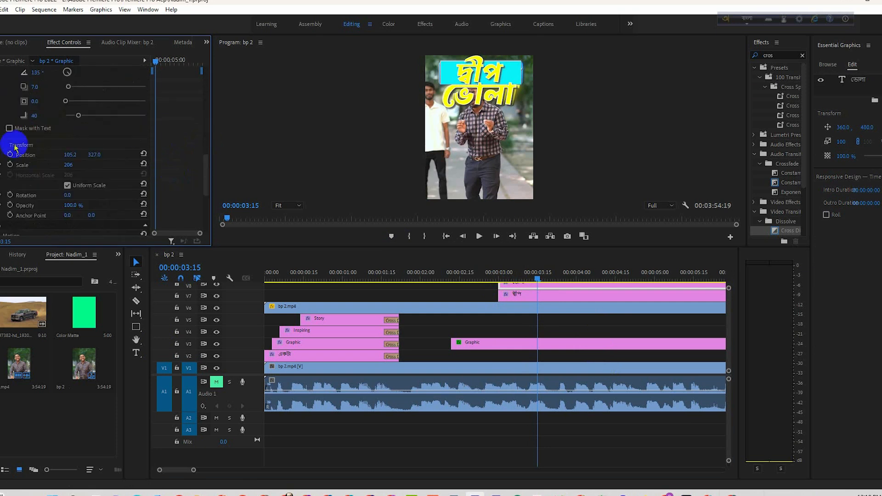
pyautogui.click(10, 156)
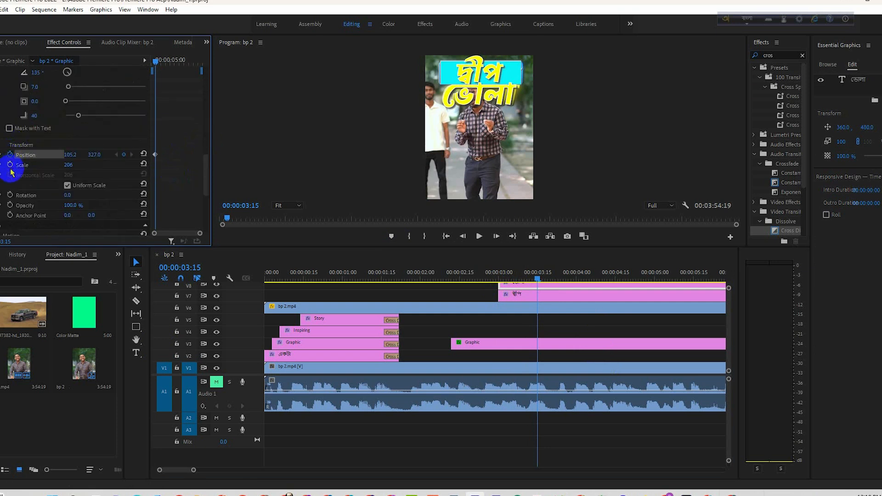
pyautogui.click(10, 206)
pyautogui.click(538, 278)
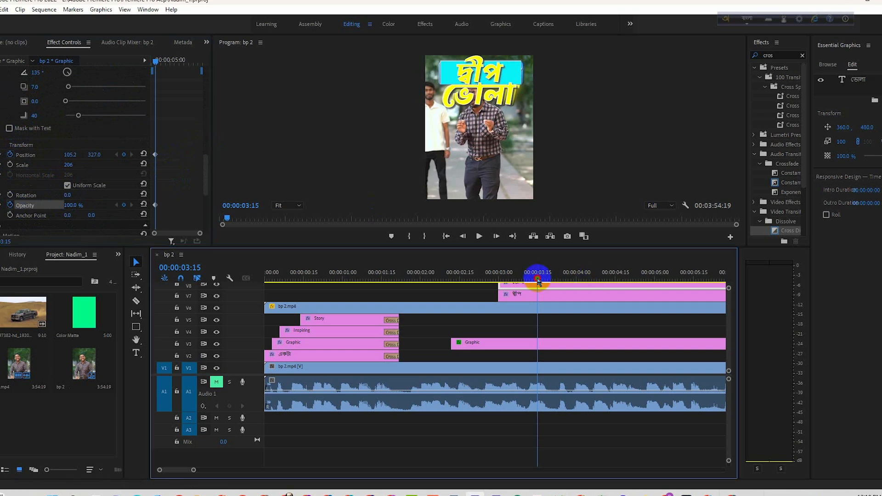
pyautogui.moveTo(538, 281); pyautogui.dragTo(524, 289)
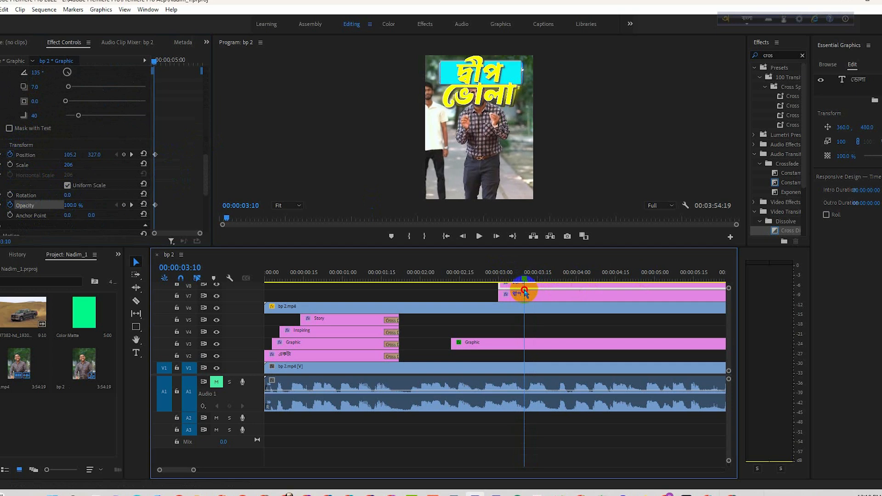
pyautogui.click(155, 158)
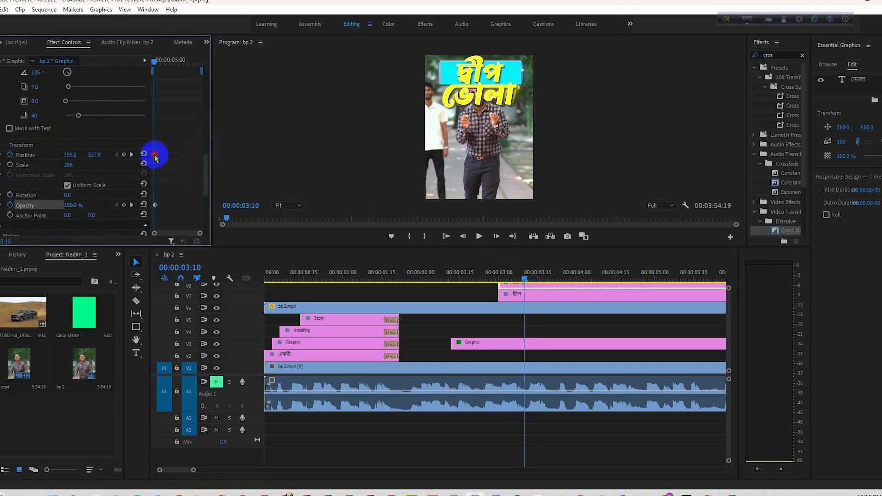
pyautogui.moveTo(154, 159); pyautogui.dragTo(154, 158)
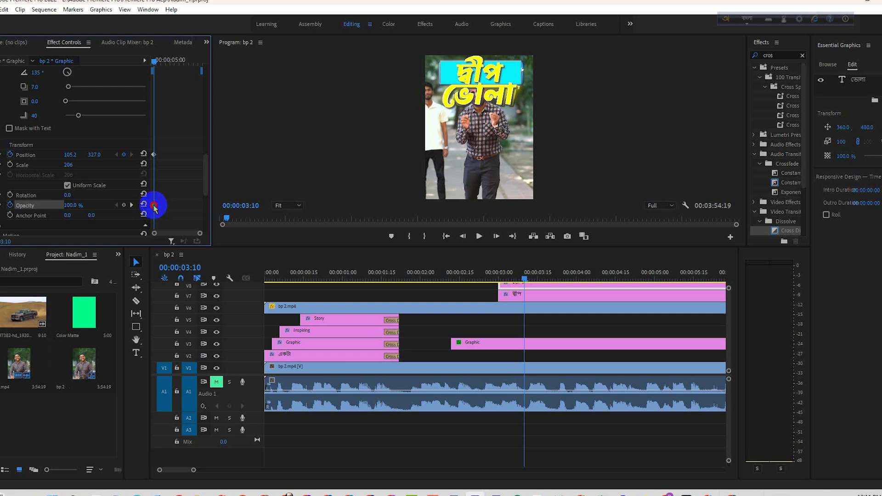
pyautogui.moveTo(154, 206); pyautogui.dragTo(154, 206)
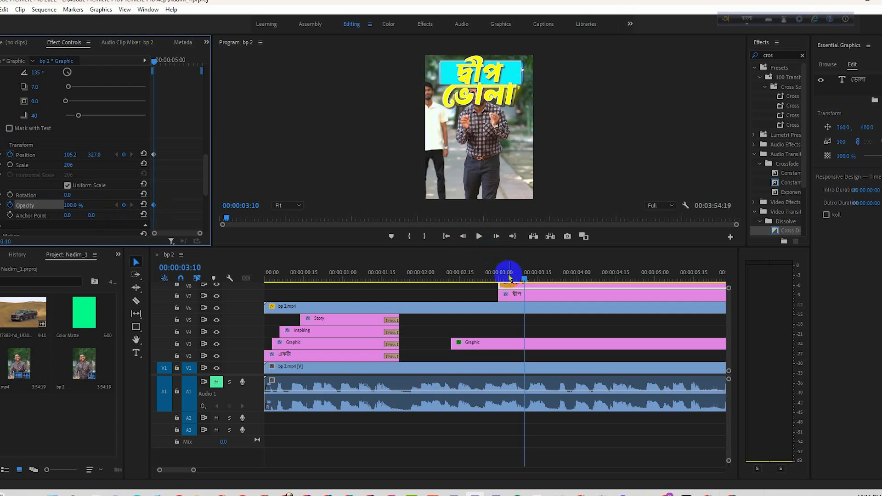
# Step: At 00:00:03:02, set the ভোলা text's position to 105.2, 436 and opacity to 0%, and preview the rise to 00:00:03:10
pyautogui.moveTo(524, 281); pyautogui.dragTo(503, 282)
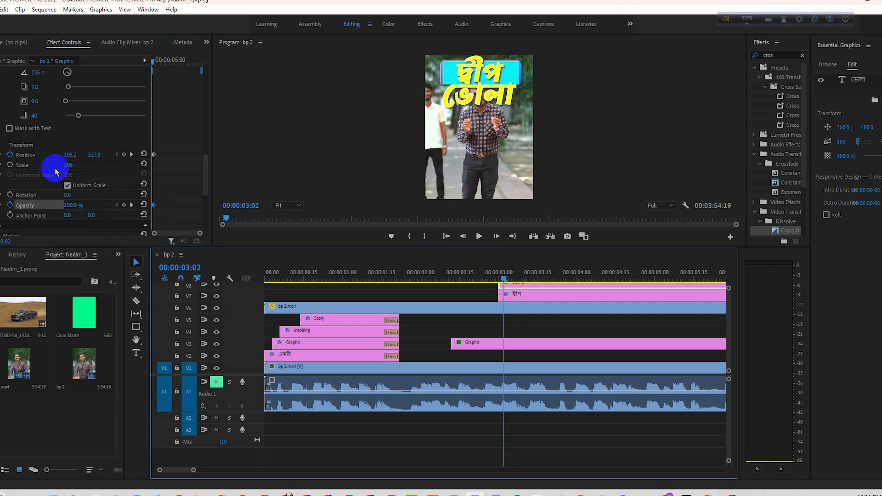
pyautogui.moveTo(93, 156); pyautogui.dragTo(154, 166)
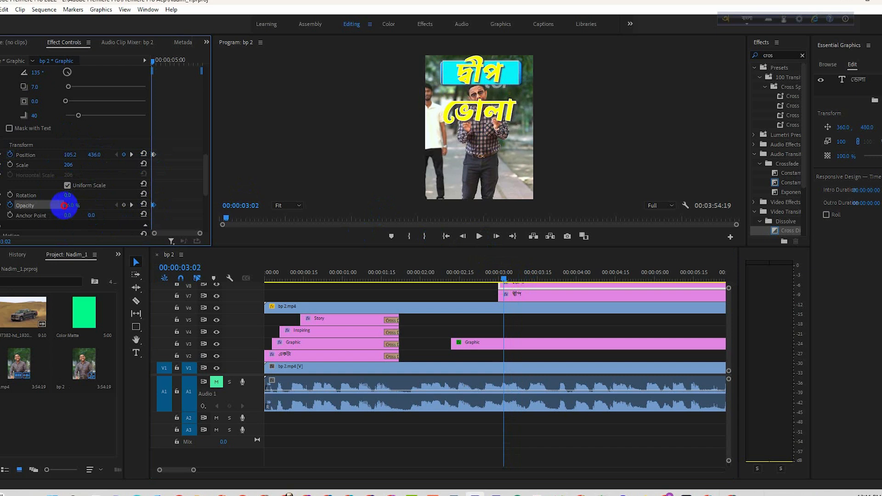
pyautogui.click(506, 280)
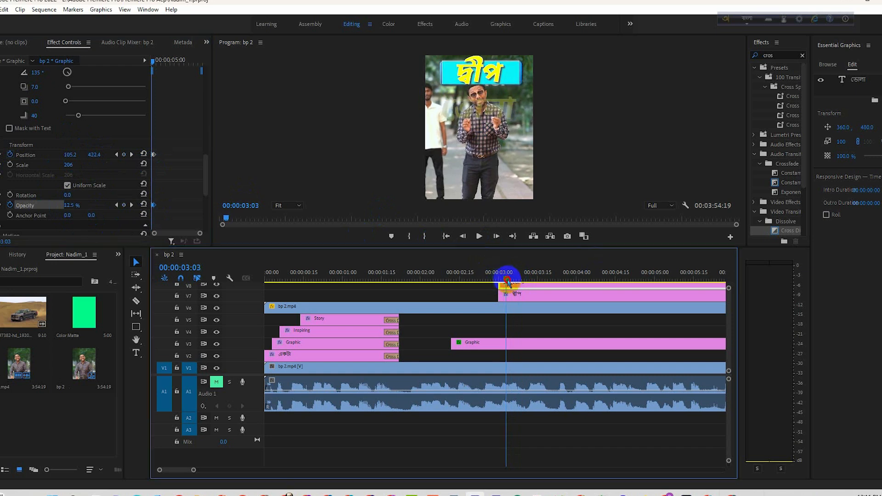
pyautogui.moveTo(506, 280); pyautogui.dragTo(524, 293)
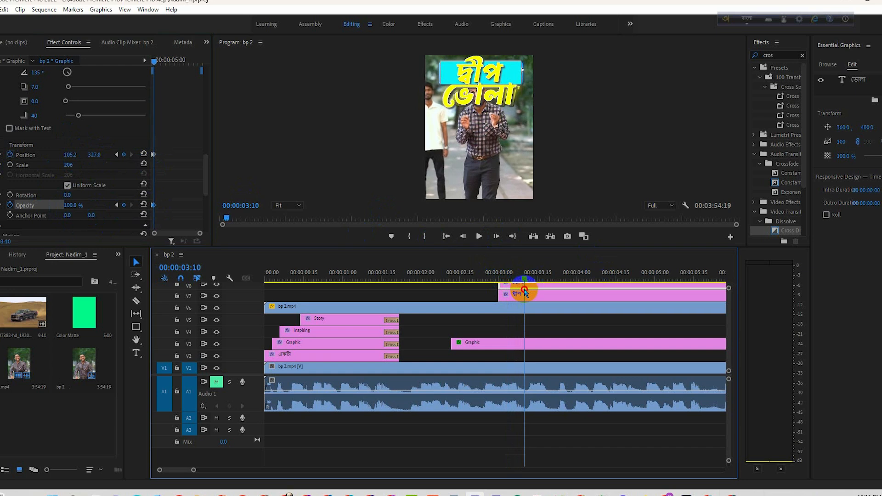
# Step: Apply Ease In to the ending and Ease Out to the starting Position and Opacity keyframes of the ভোলা text
pyautogui.moveTo(154, 233); pyautogui.dragTo(165, 238)
pyautogui.click(170, 206)
pyautogui.moveTo(186, 146); pyautogui.dragTo(162, 215)
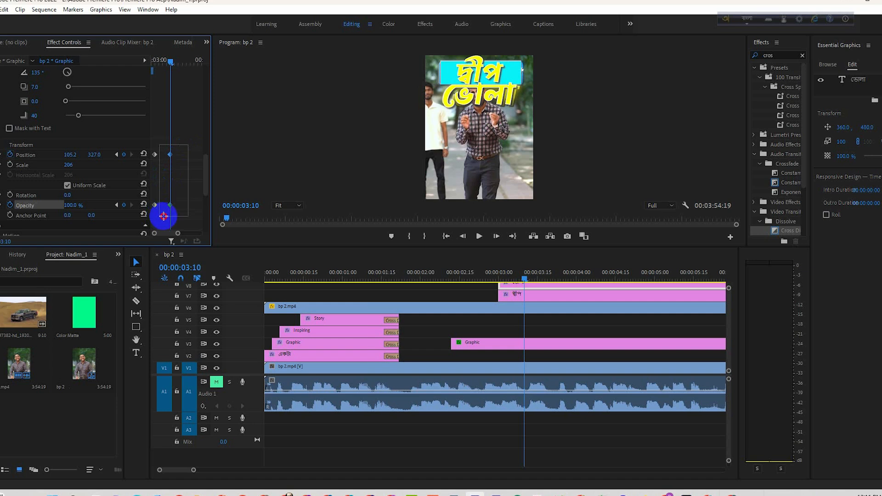
pyautogui.rightClick(171, 205)
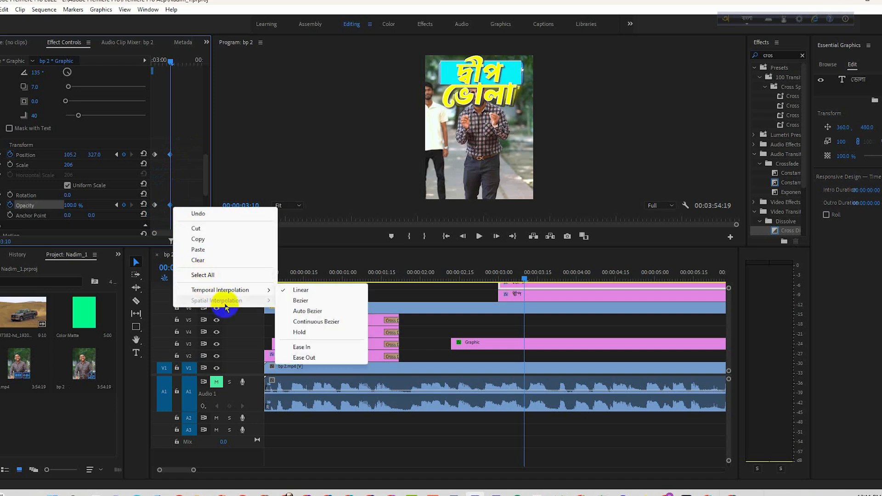
pyautogui.moveTo(263, 290)
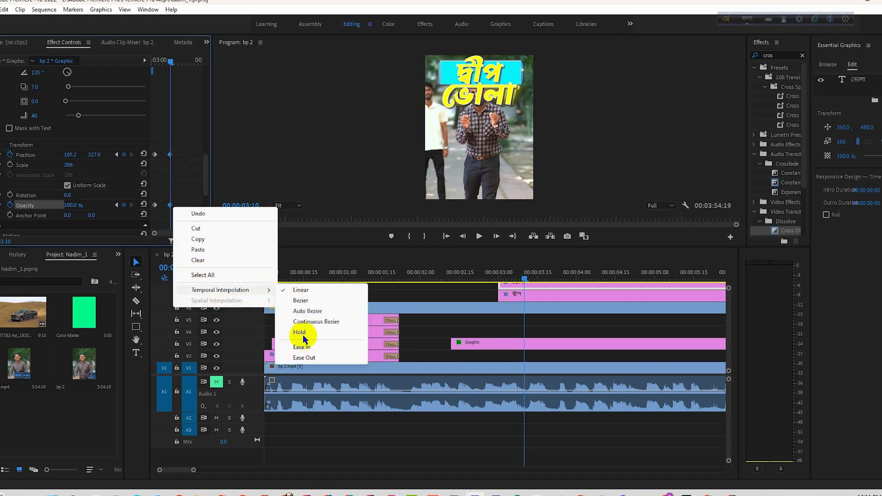
pyautogui.click(303, 337)
pyautogui.click(155, 154)
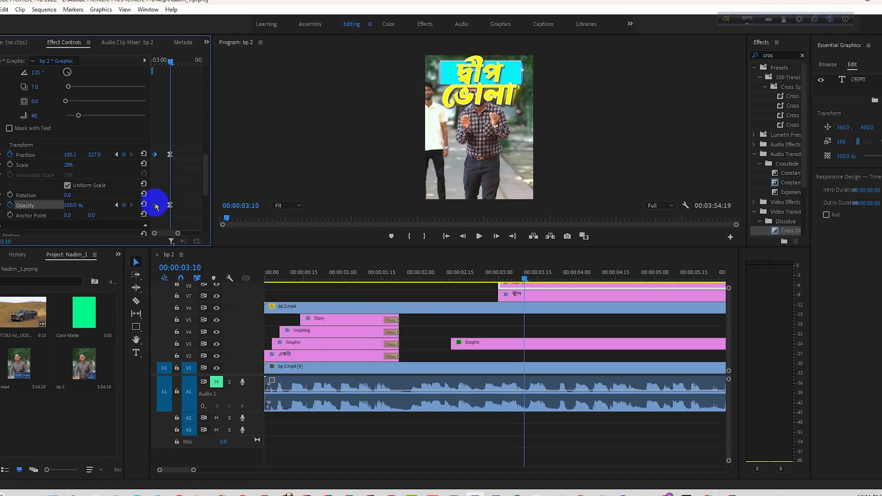
pyautogui.rightClick(156, 207)
pyautogui.moveTo(184, 286)
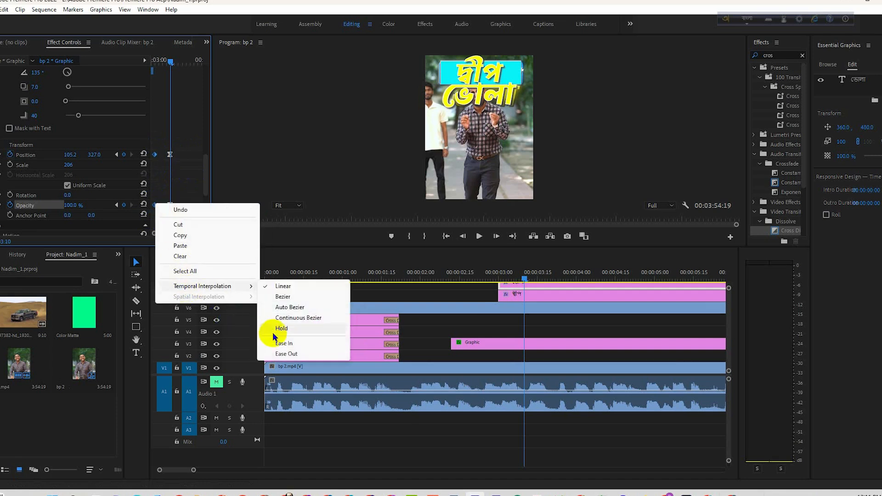
pyautogui.click(276, 354)
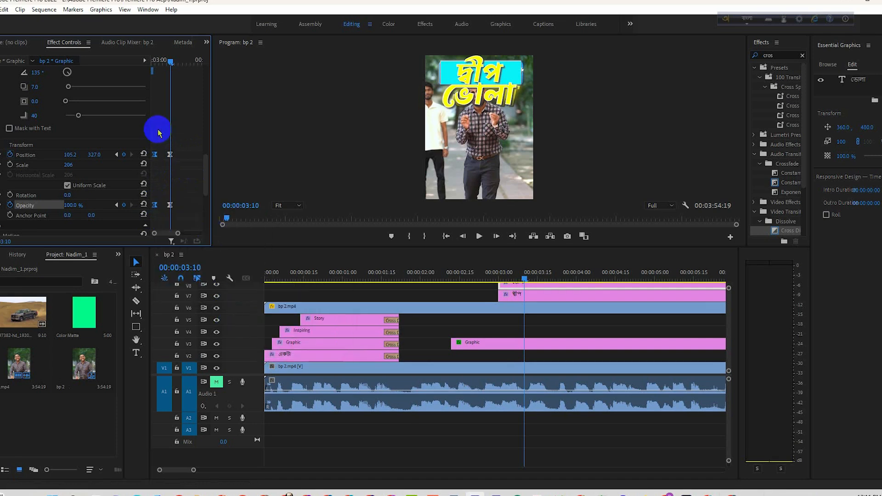
# Step: Reshape the velocity curves of the ভোলা text's Position and Opacity animations so both start fast and settle slowly
pyautogui.click(3, 155)
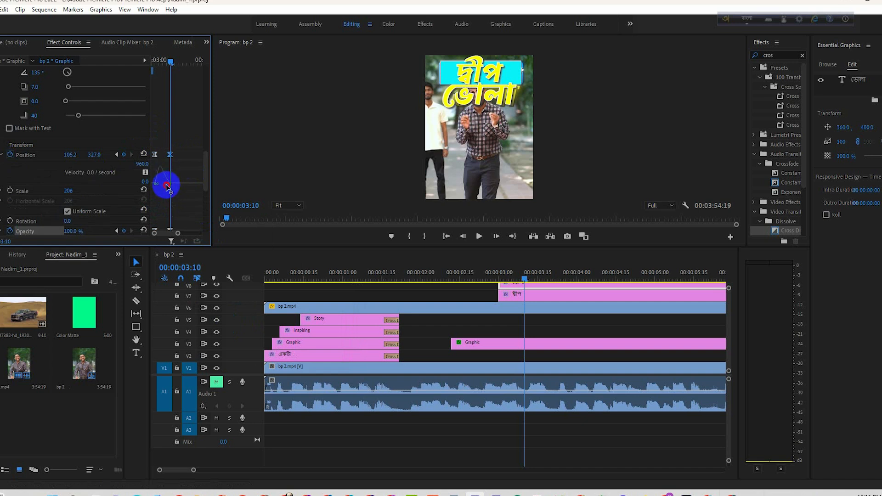
pyautogui.scroll(-2, 168, 186)
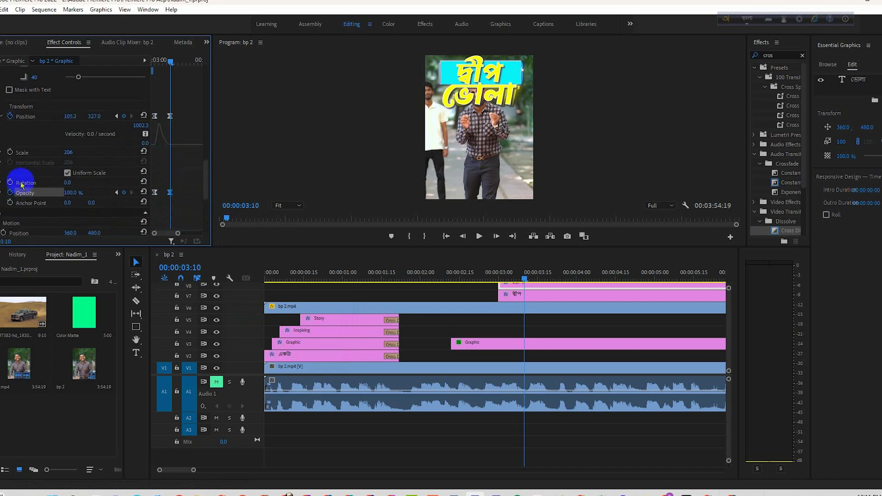
pyautogui.click(7, 195)
pyautogui.scroll(-3, 179, 216)
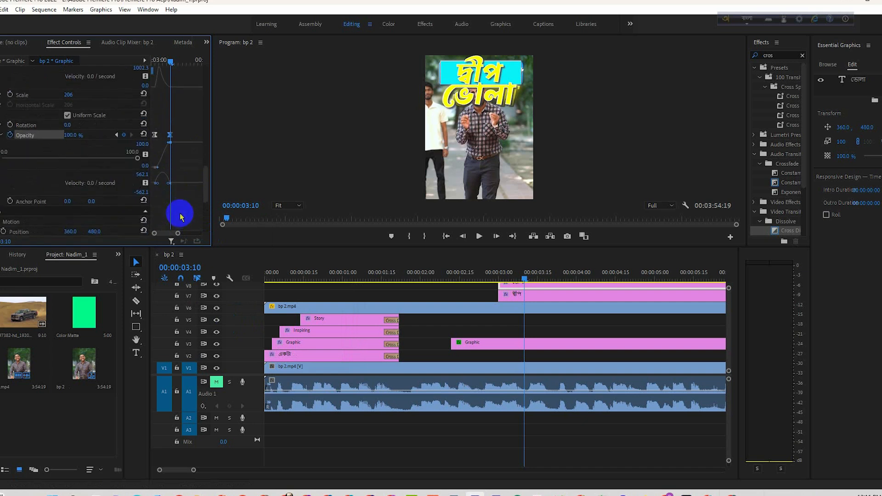
pyautogui.click(167, 185)
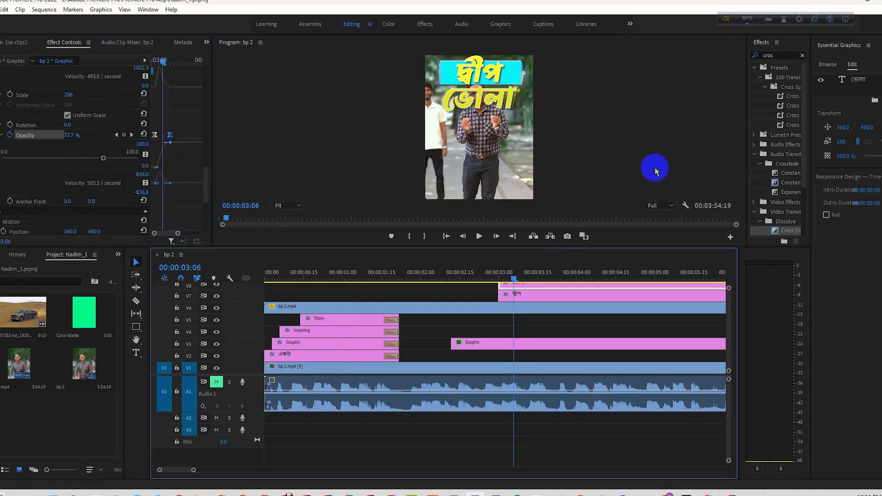
# Step: Start the দ্বীপ clip on V7 together with the cyan box clip and preview the title around 00:00:02:26
pyautogui.click(854, 79)
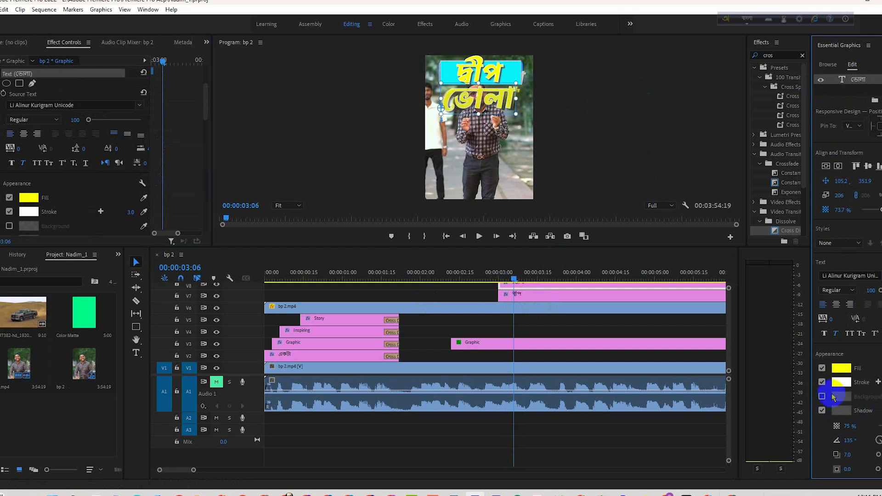
pyautogui.scroll(-3, 821, 398)
pyautogui.click(506, 279)
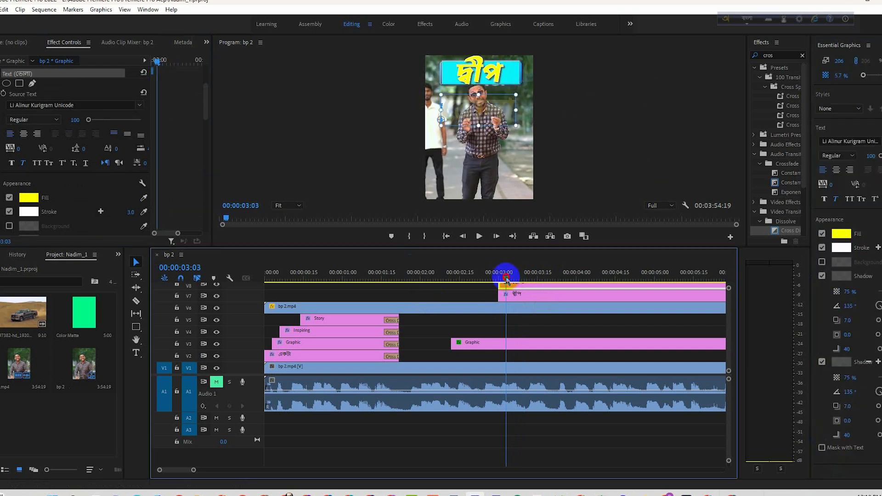
pyautogui.moveTo(506, 279); pyautogui.dragTo(451, 295)
pyautogui.click(496, 278)
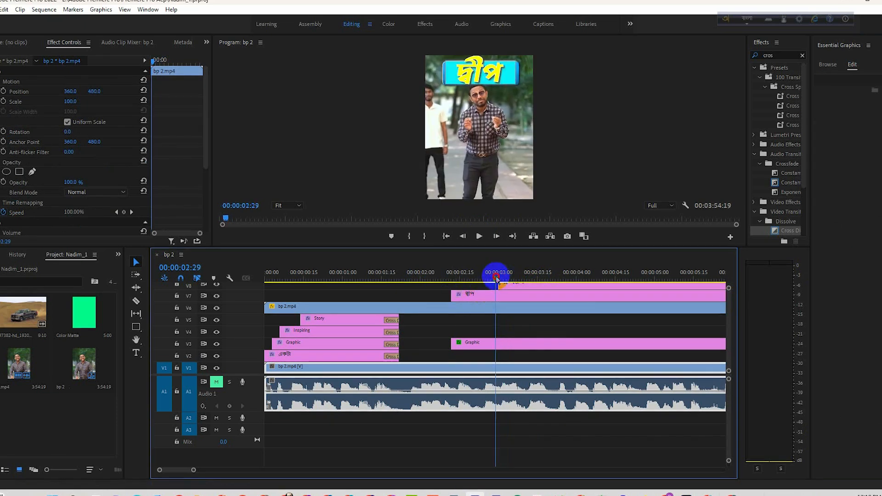
pyautogui.moveTo(496, 277); pyautogui.dragTo(489, 278)
# Step: Widen the list of effects, clear its search, and look through the Video Transitions categories
pyautogui.click(809, 171)
pyautogui.moveTo(810, 170); pyautogui.dragTo(849, 171)
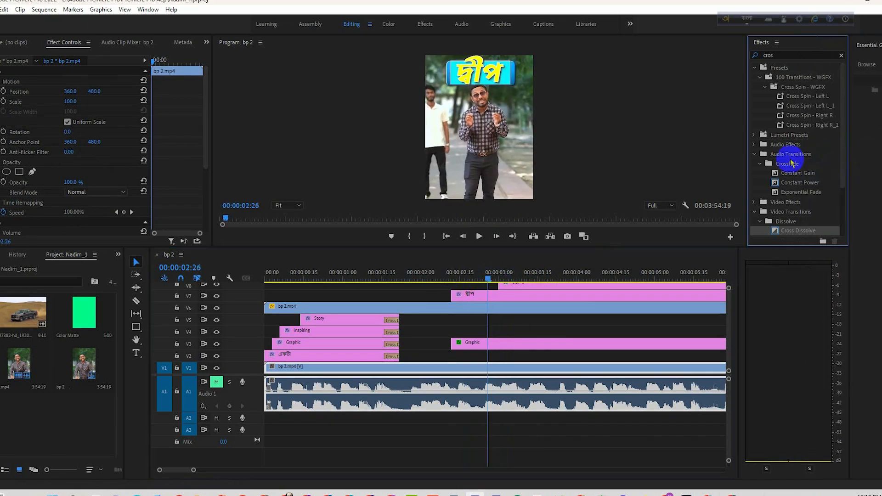
pyautogui.click(841, 56)
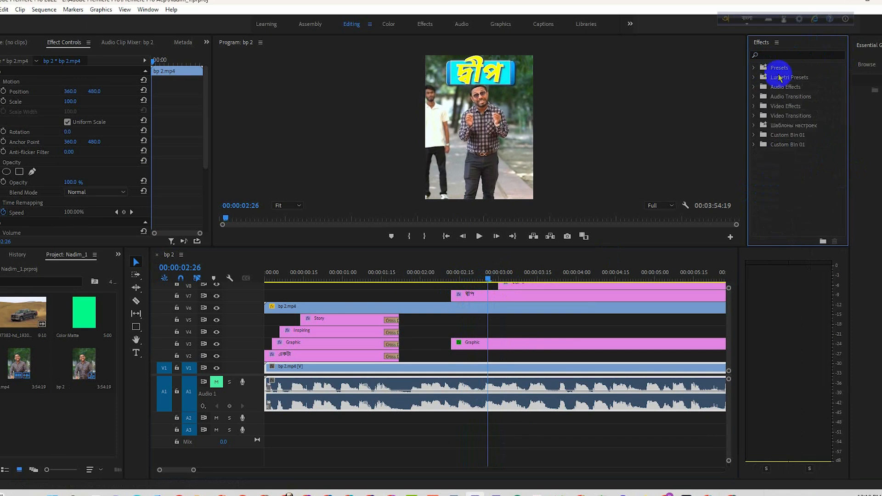
pyautogui.click(754, 116)
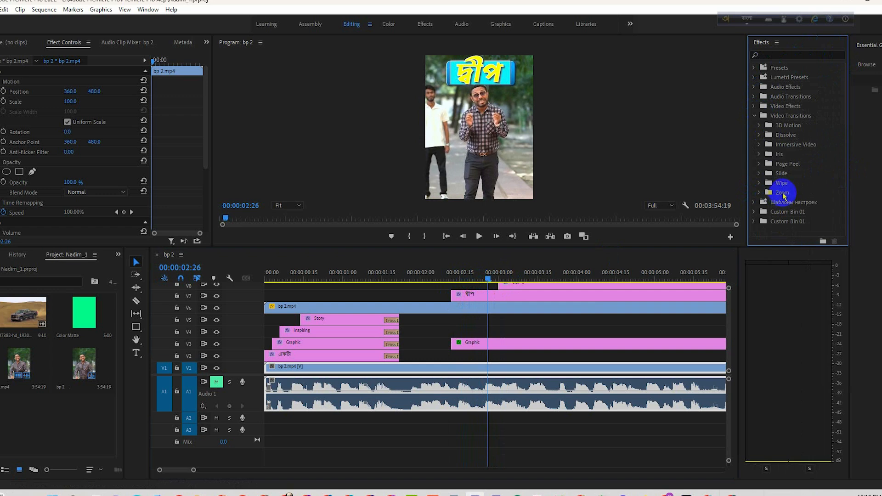
pyautogui.click(755, 117)
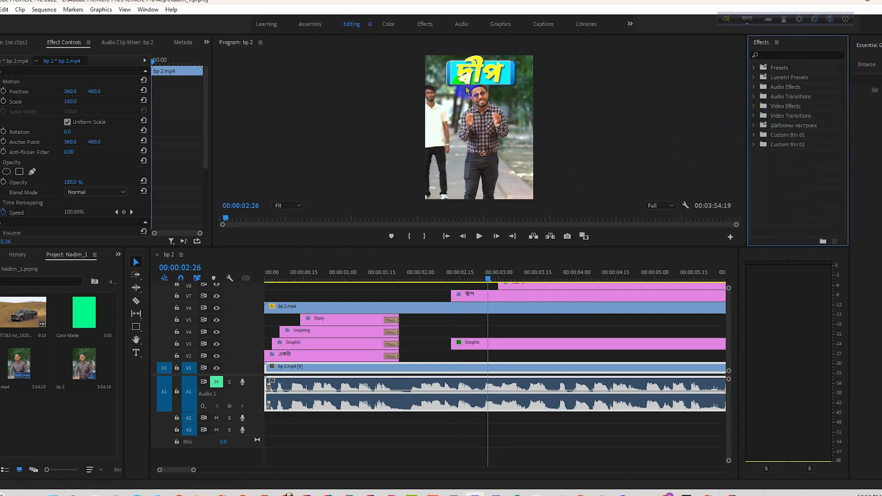
# Step: Go to 00:00:02:28 and hide the V7 track holding the দ্বীপ text
pyautogui.moveTo(499, 276)
pyautogui.mouseDown()
pyautogui.moveTo(461, 287)
pyautogui.moveTo(531, 291)
pyautogui.moveTo(493, 293)
pyautogui.mouseUp()
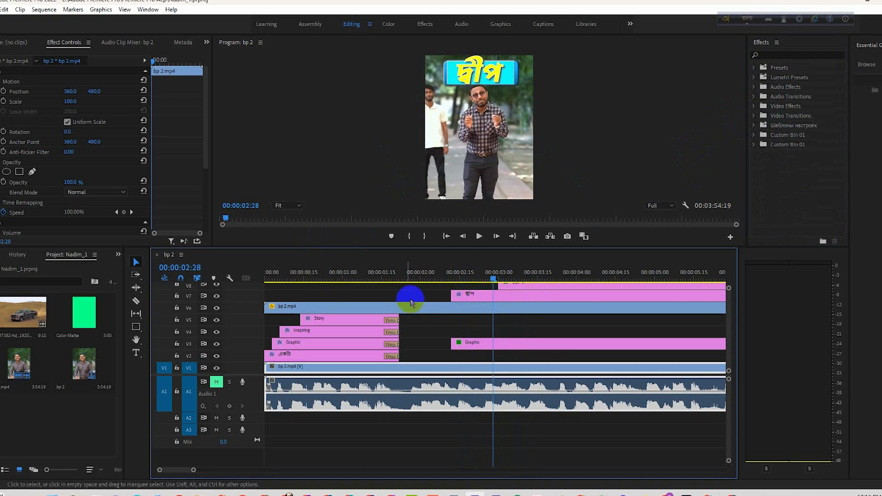
pyautogui.click(216, 296)
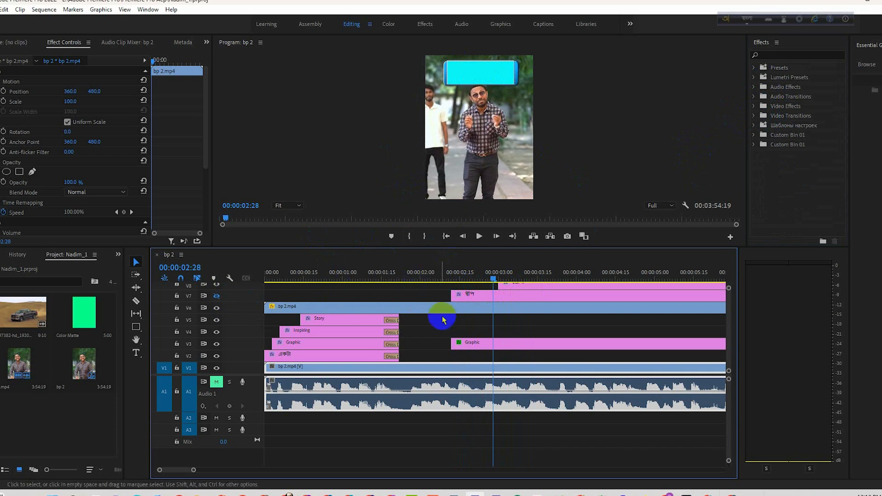
# Step: Hide the V3 track holding the cyan box, and preview the remaining title up to 00:00:04:00
pyautogui.click(217, 344)
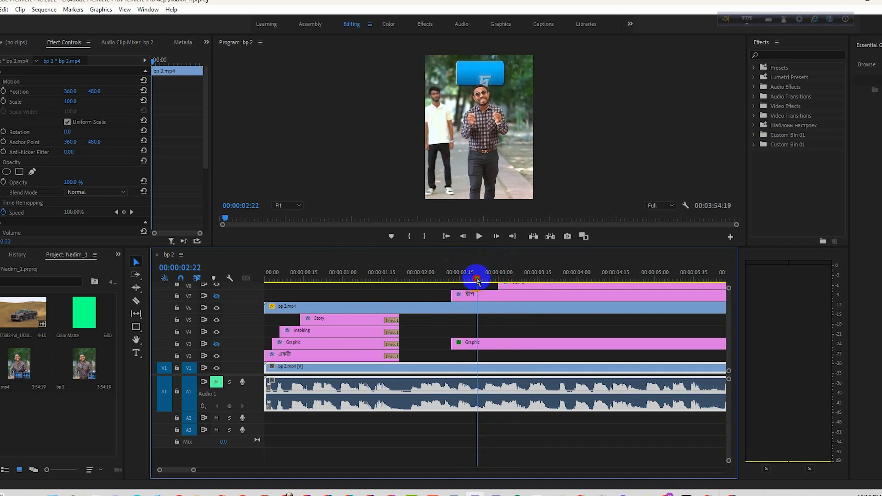
pyautogui.moveTo(480, 285); pyautogui.dragTo(608, 286)
pyautogui.press('-')
pyautogui.press('-')
pyautogui.moveTo(351, 279)
pyautogui.mouseDown()
pyautogui.moveTo(301, 286)
pyautogui.moveTo(341, 289)
pyautogui.mouseUp()
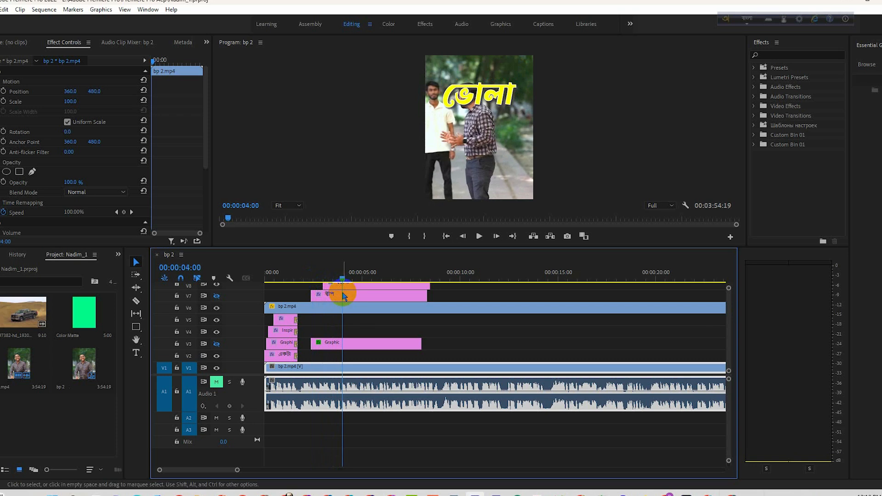
# Step: Preview the footage past the title, return to 00:00:03:29, and switch the keyboard input language to English
pyautogui.write('c')
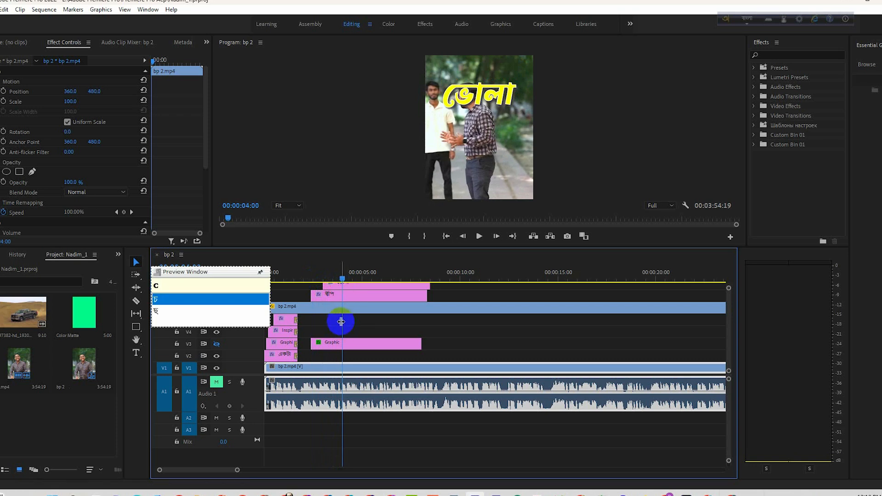
pyautogui.press('space')
pyautogui.press('space')
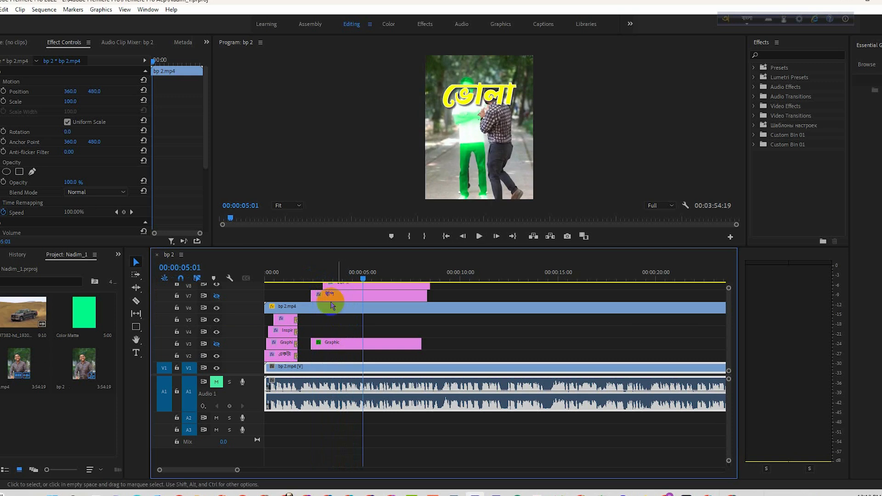
pyautogui.moveTo(363, 278); pyautogui.dragTo(329, 293)
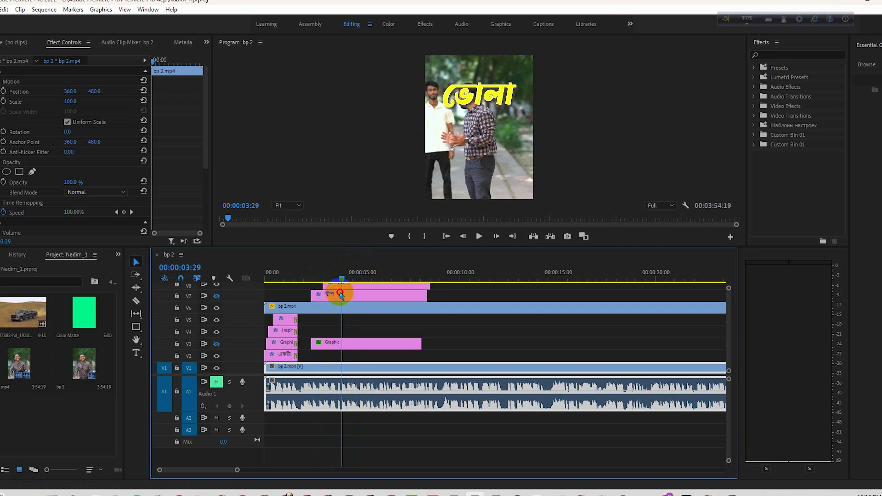
pyautogui.click(741, 18)
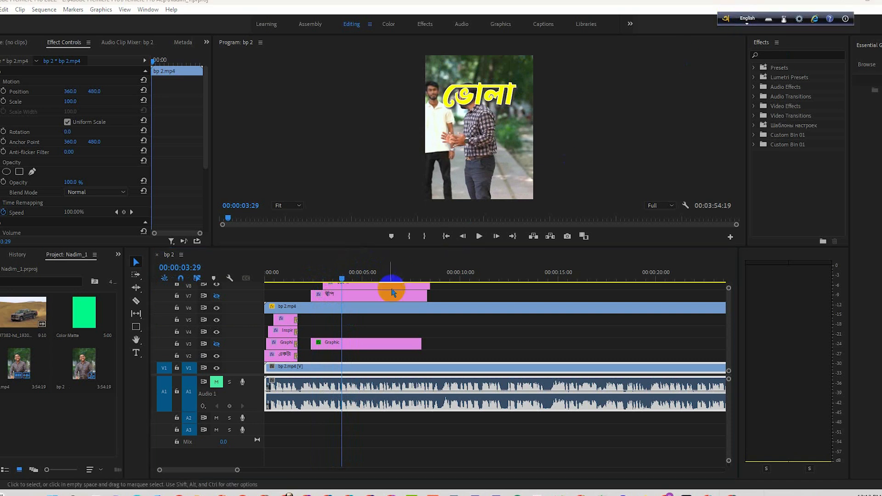
# Step: Cut the title clips on V3, V7 and V8 at 00:00:03:29 with the Razor tool and delete the parts after the cut
pyautogui.click(342, 345)
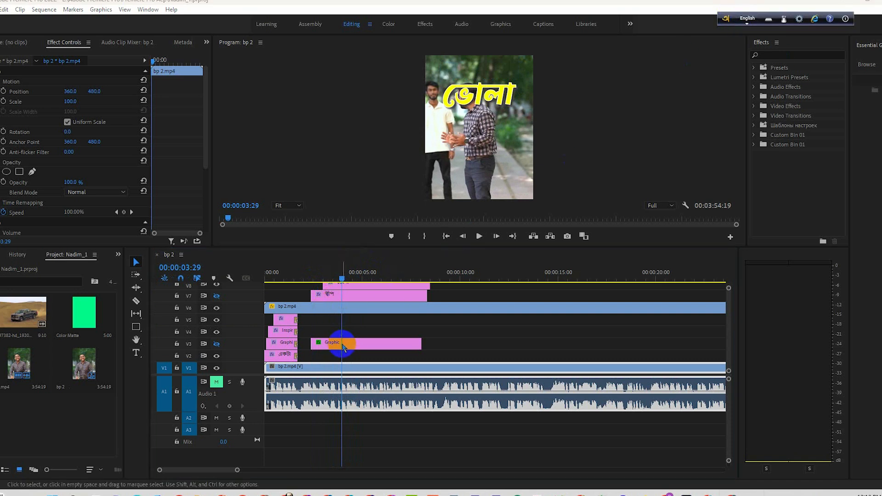
pyautogui.press('c')
pyautogui.click(346, 348)
pyautogui.click(347, 298)
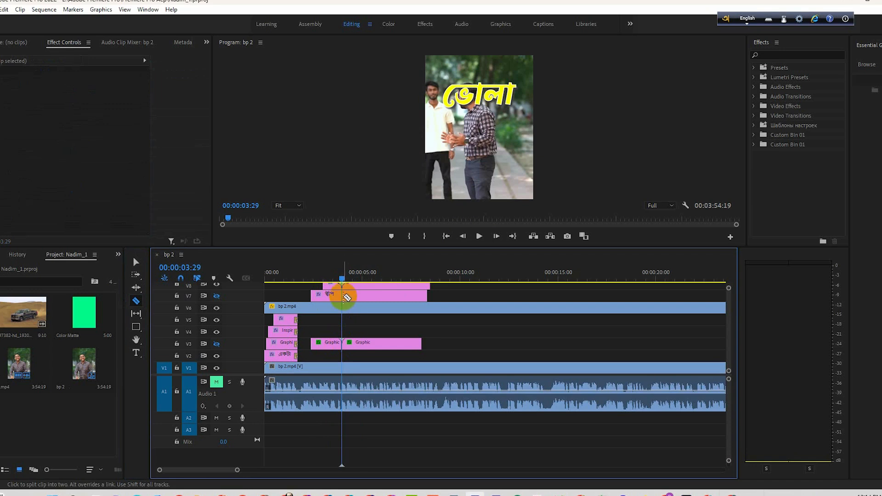
pyautogui.click(344, 287)
pyautogui.press('v')
pyautogui.press('Delete')
pyautogui.moveTo(450, 294); pyautogui.dragTo(376, 283)
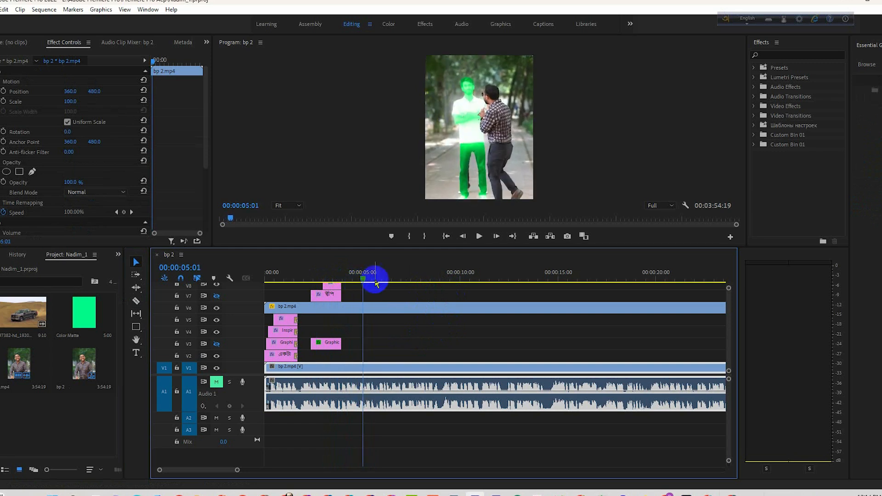
# Step: Enlarge the video preview and select Mask (1) of the bp 2.mp4 clip on V3 at 00:00:08:09
pyautogui.moveTo(606, 249); pyautogui.dragTo(588, 301)
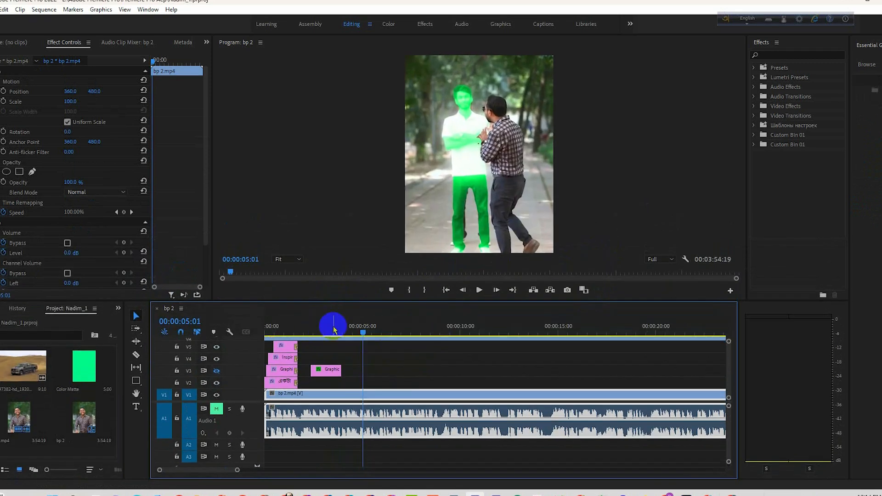
pyautogui.moveTo(362, 325); pyautogui.dragTo(365, 343)
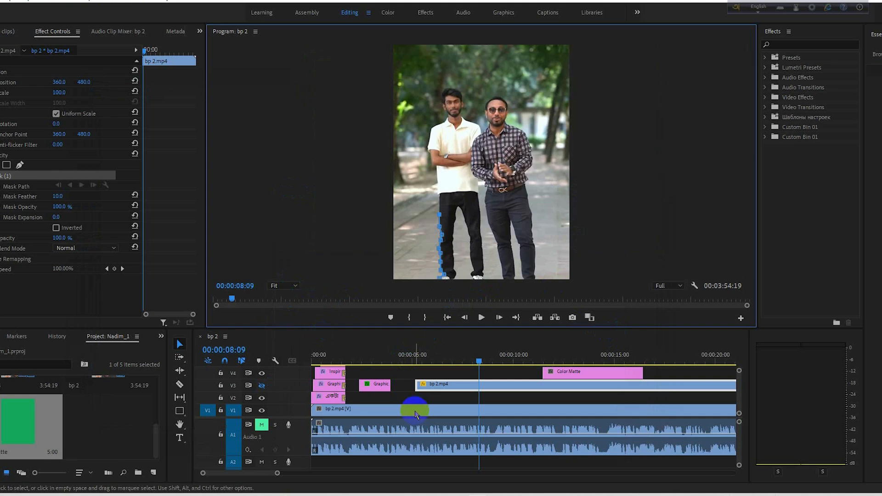
pyautogui.click(436, 389)
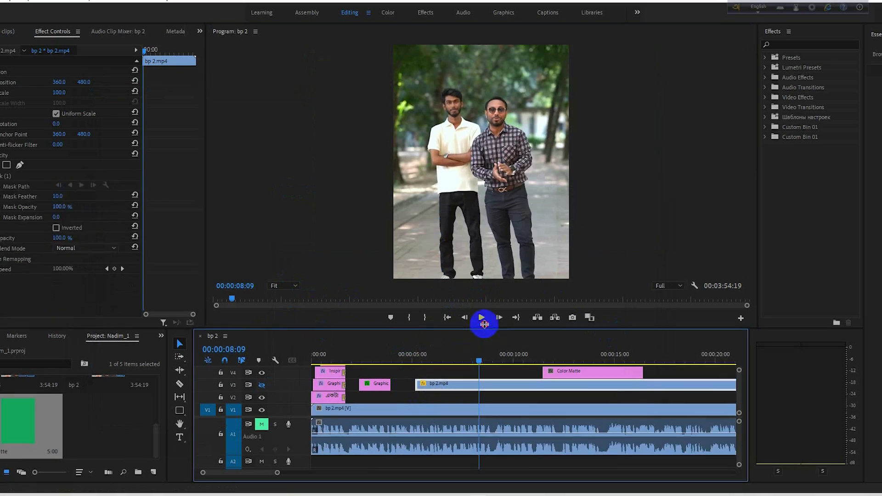
pyautogui.moveTo(484, 330); pyautogui.dragTo(466, 271)
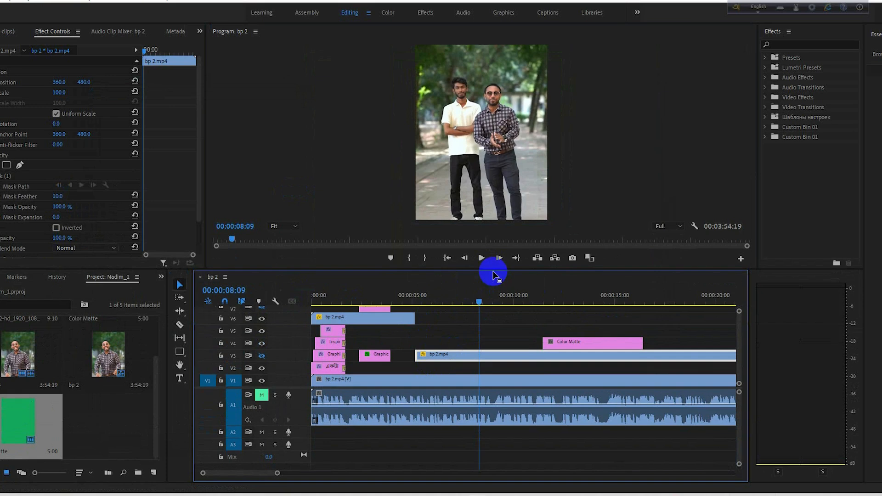
pyautogui.moveTo(492, 269); pyautogui.dragTo(478, 352)
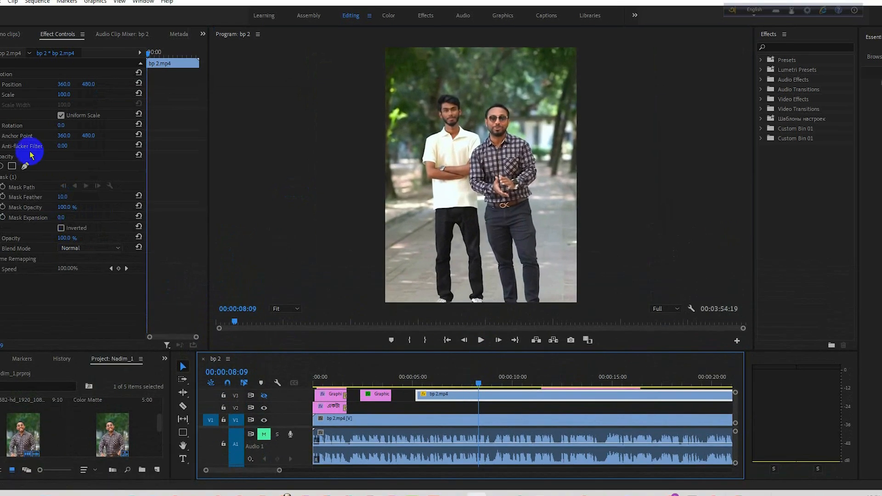
pyautogui.click(26, 167)
pyautogui.click(28, 177)
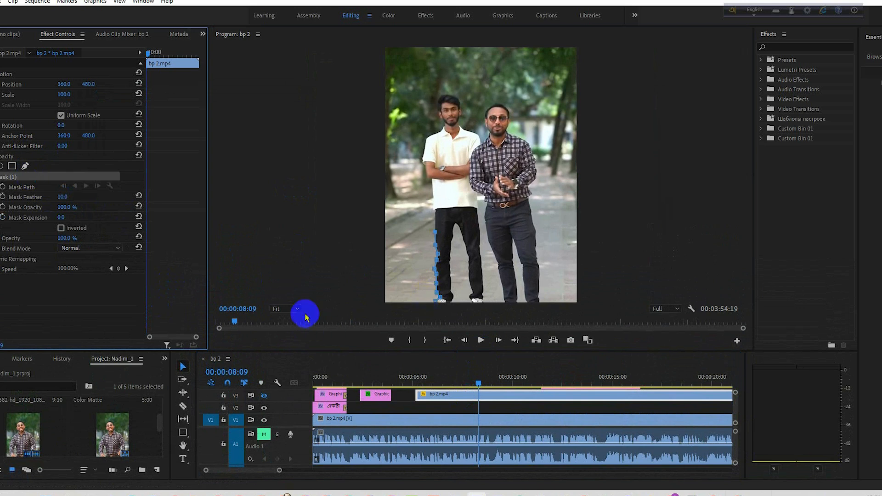
# Step: View the footage at 100% and extend the mask path around the white-shirted man's torso, arm, shoulders and head
pyautogui.click(285, 309)
pyautogui.click(286, 374)
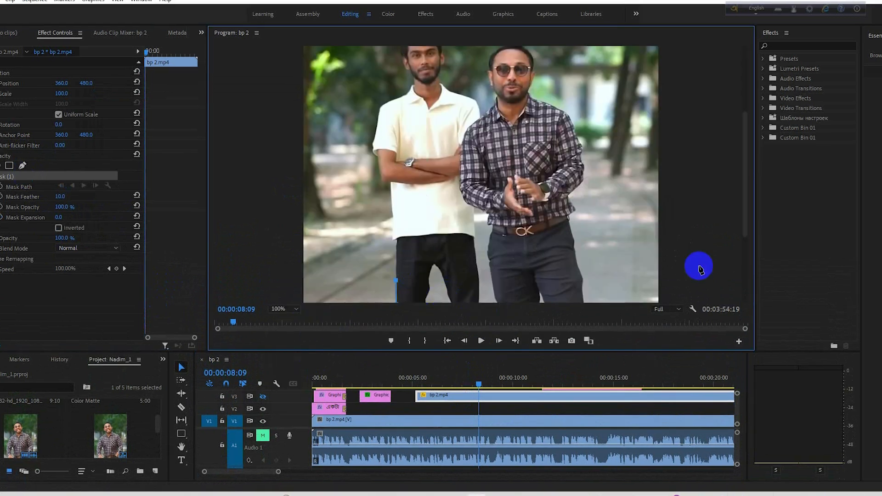
pyautogui.moveTo(745, 193); pyautogui.dragTo(689, 270)
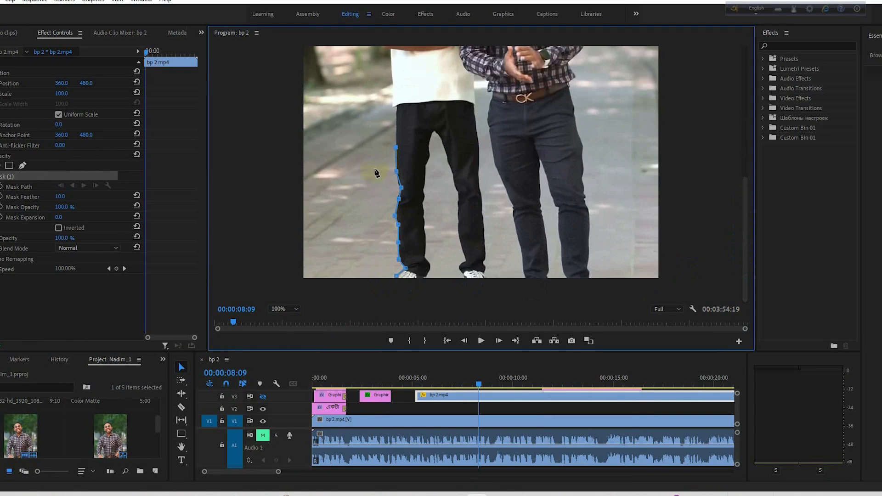
pyautogui.moveTo(678, 222); pyautogui.dragTo(744, 183)
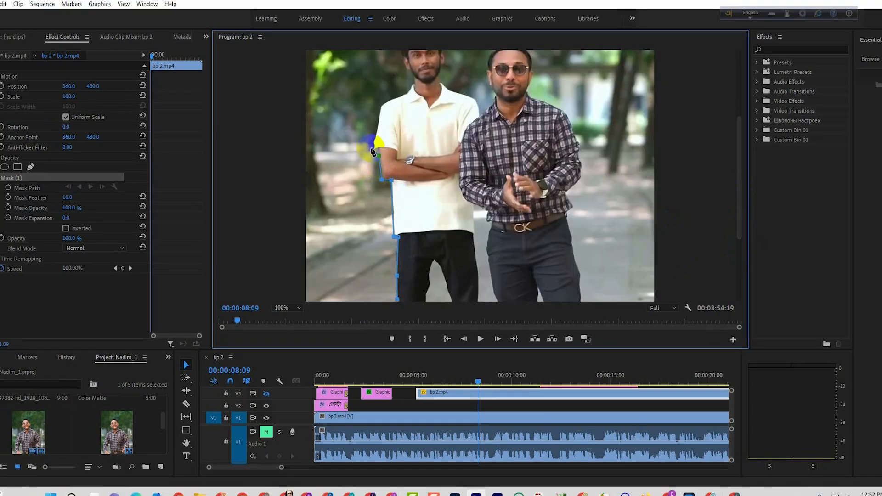
pyautogui.click(382, 104)
pyautogui.click(410, 91)
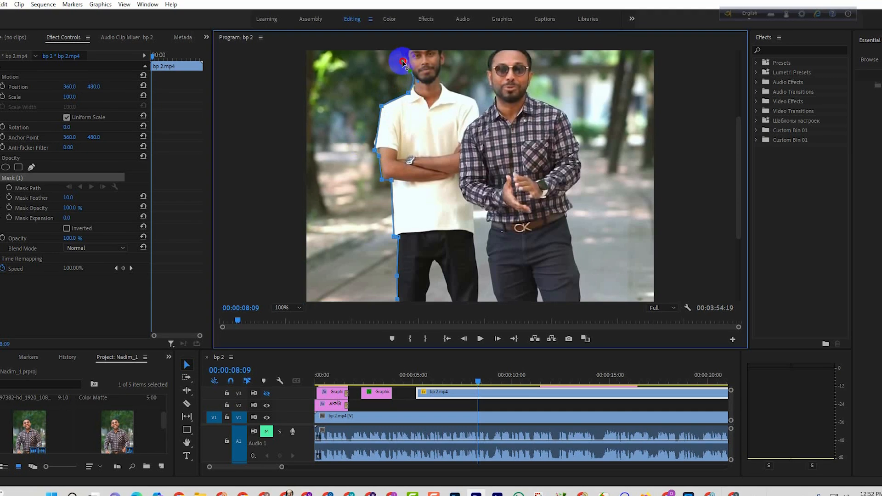
pyautogui.moveTo(737, 155); pyautogui.dragTo(737, 131)
pyautogui.click(403, 86)
pyautogui.moveTo(439, 83); pyautogui.dragTo(456, 108)
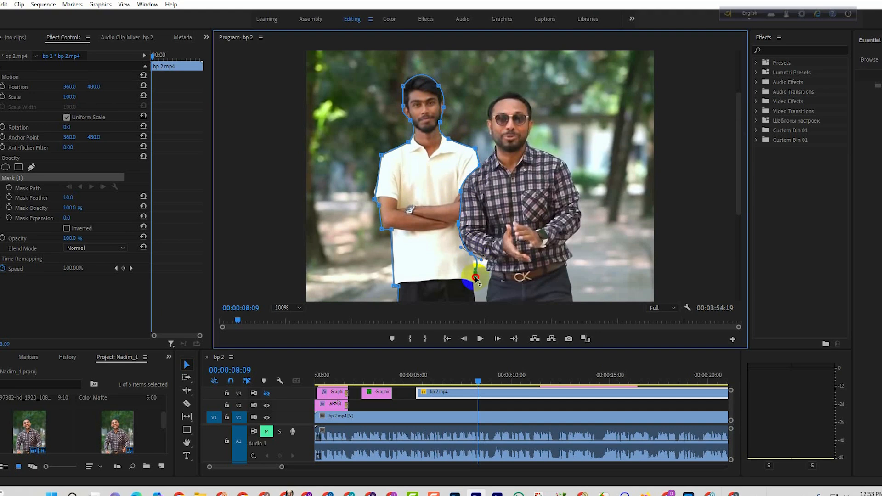
# Step: Trace the mask path around the man's legs and shoes, close it at its starting point, and fit the whole frame in view
pyautogui.scroll(-3, 495, 153)
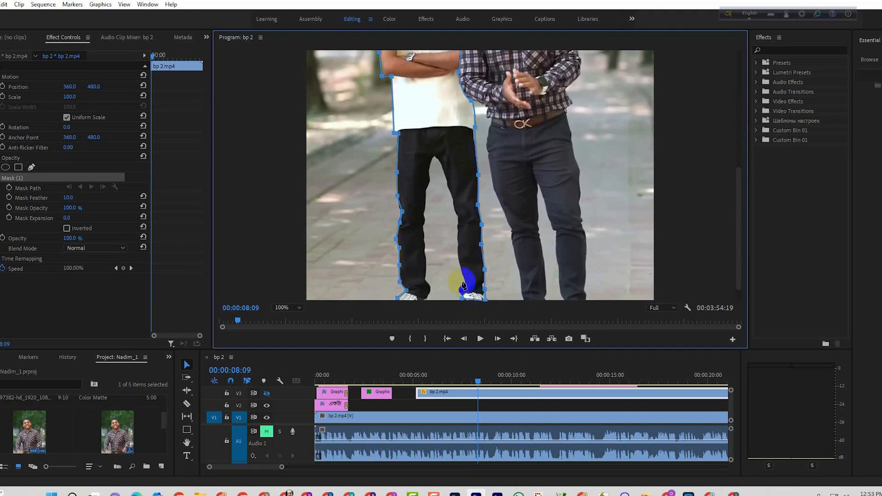
pyautogui.click(457, 219)
pyautogui.click(435, 157)
pyautogui.click(429, 175)
pyautogui.click(429, 189)
pyautogui.click(427, 204)
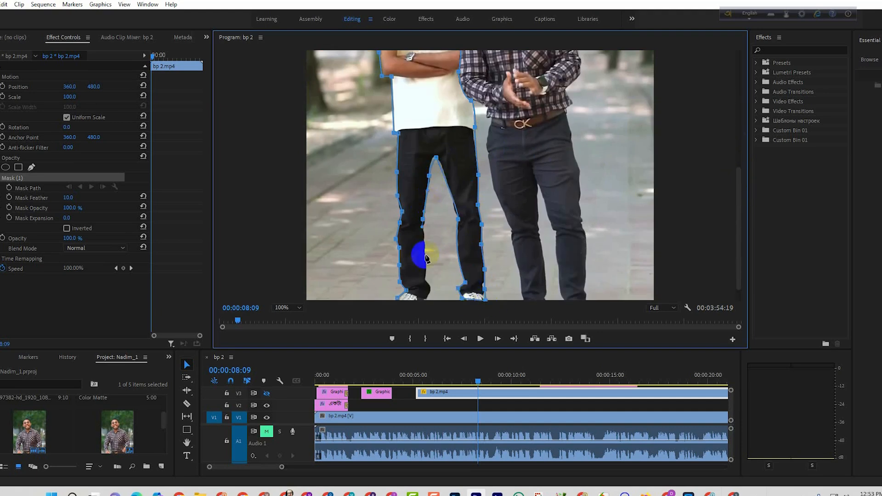
pyautogui.moveTo(432, 290); pyautogui.dragTo(416, 301)
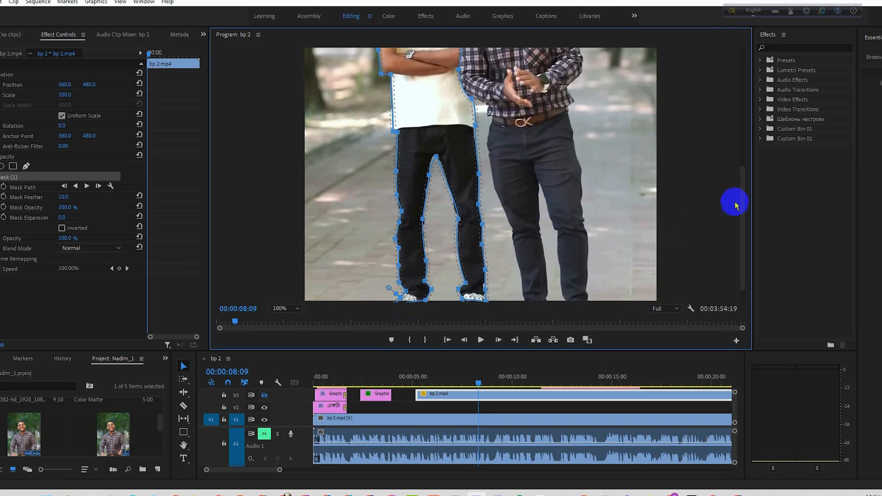
pyautogui.click(284, 308)
pyautogui.click(285, 320)
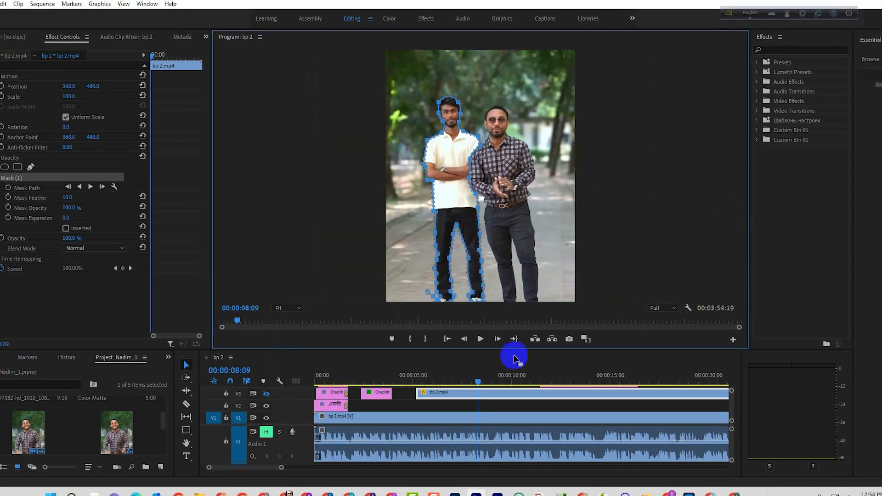
# Step: Create a color matte in green with the hex value 0D8E22
pyautogui.moveTo(513, 351); pyautogui.dragTo(514, 329)
pyautogui.click(160, 467)
pyautogui.click(180, 433)
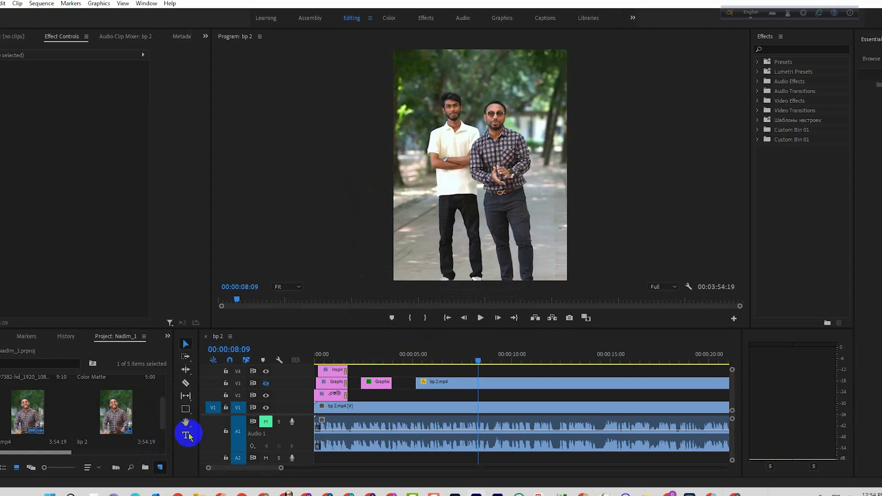
pyautogui.click(457, 276)
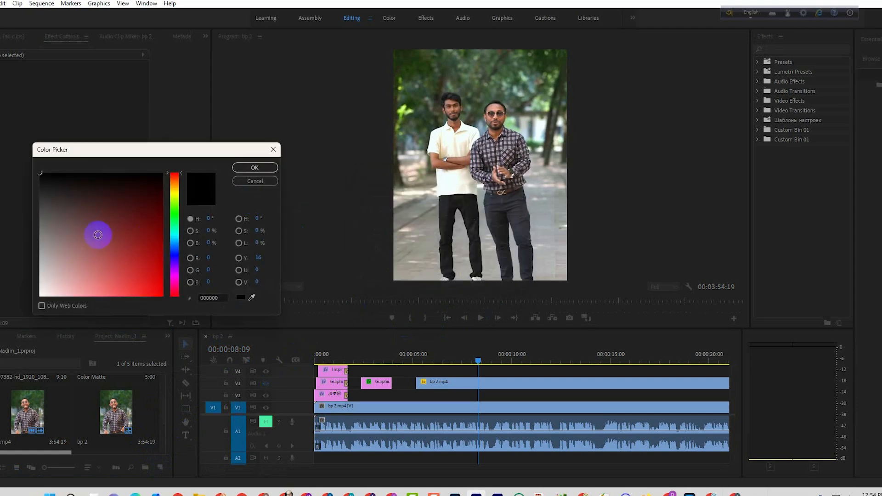
pyautogui.click(179, 215)
pyautogui.moveTo(177, 222); pyautogui.dragTo(149, 241)
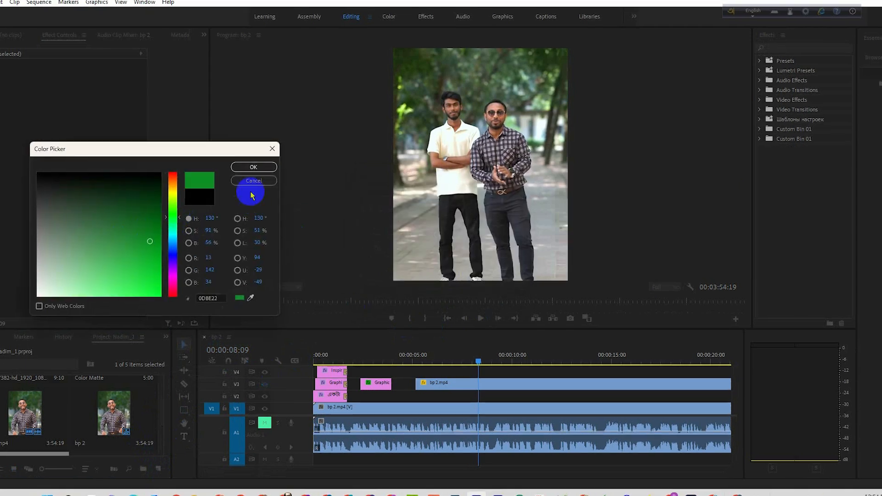
pyautogui.click(253, 167)
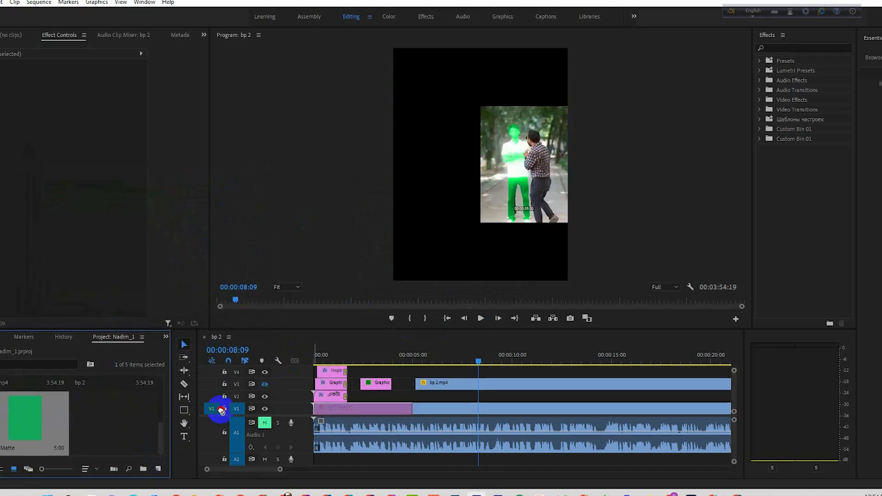
# Step: Place the green Color Matte on V4 at 00:00:08:09 and copy Mask (1) from the V3 bp 2.mp4 clip onto it
pyautogui.moveTo(321, 408); pyautogui.dragTo(480, 374)
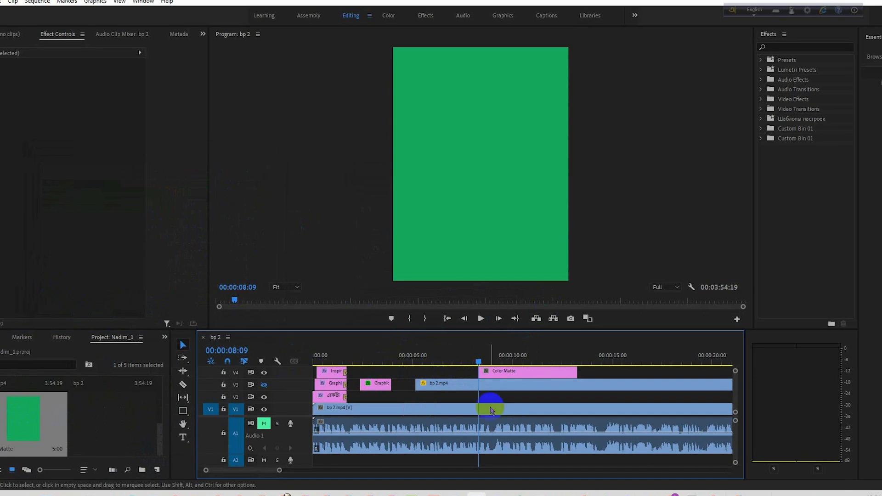
pyautogui.click(488, 383)
pyautogui.click(16, 178)
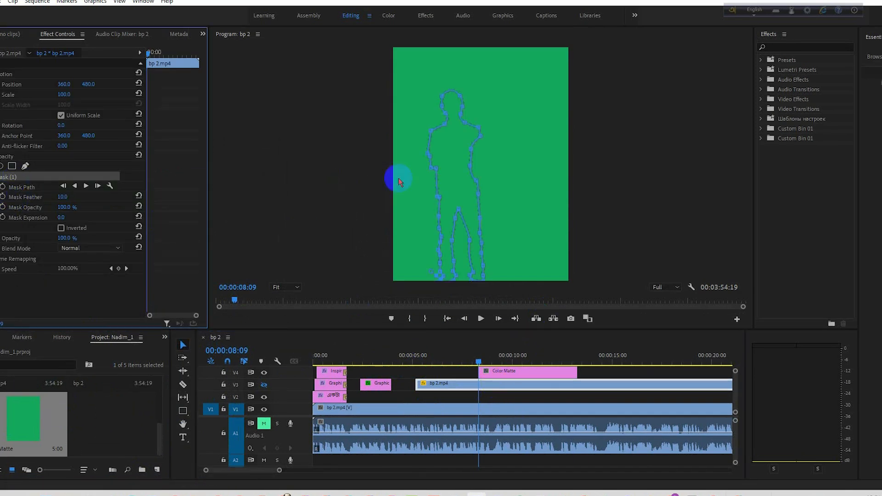
pyautogui.click(448, 153)
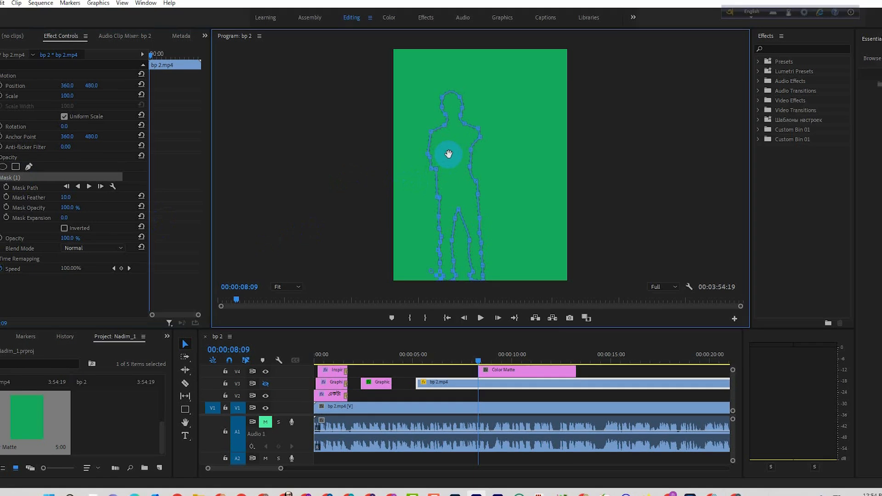
pyautogui.click(532, 371)
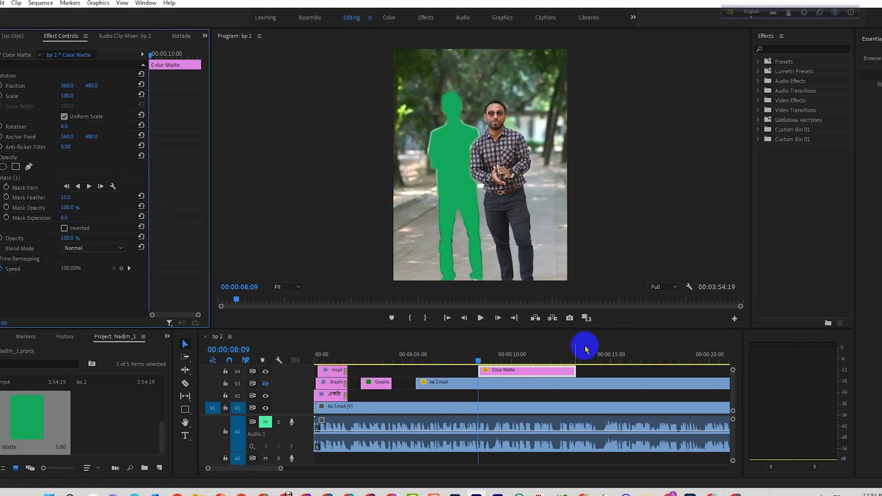
# Step: Set the Color Matte's mask feather to 23.0 and its blend mode to Multiply
pyautogui.moveTo(605, 329); pyautogui.dragTo(605, 315)
pyautogui.moveTo(60, 197); pyautogui.dragTo(73, 197)
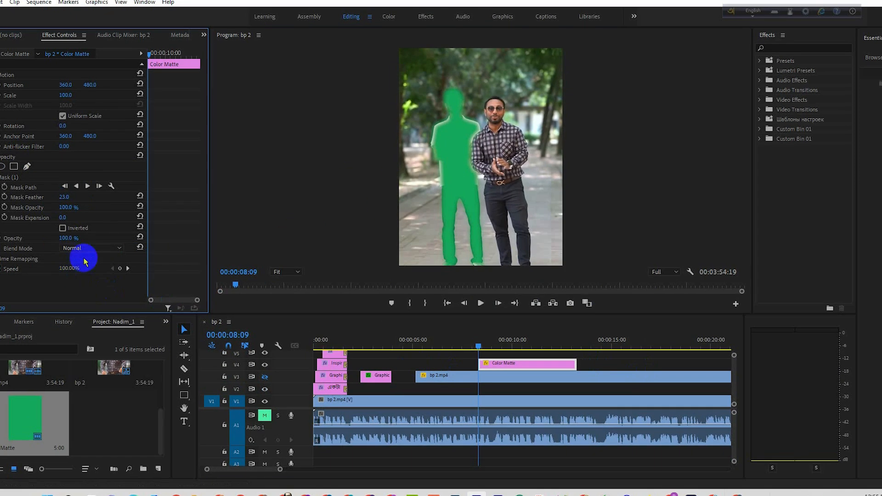
pyautogui.click(100, 253)
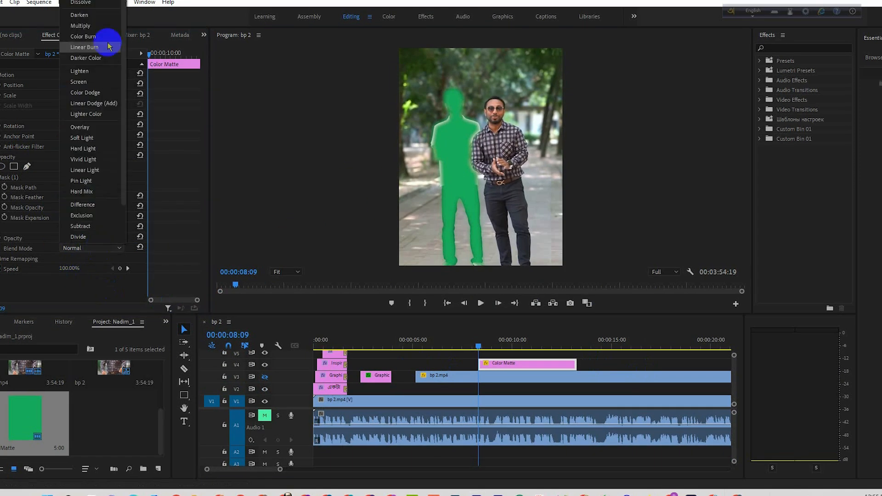
pyautogui.click(102, 25)
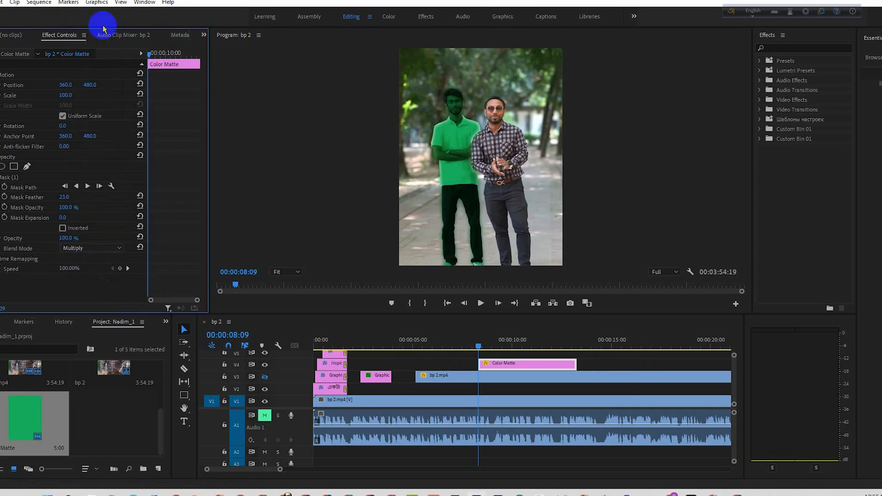
# Step: Set the V4 Color Matte's blend mode to Overlay
pyautogui.click(98, 249)
pyautogui.click(113, 92)
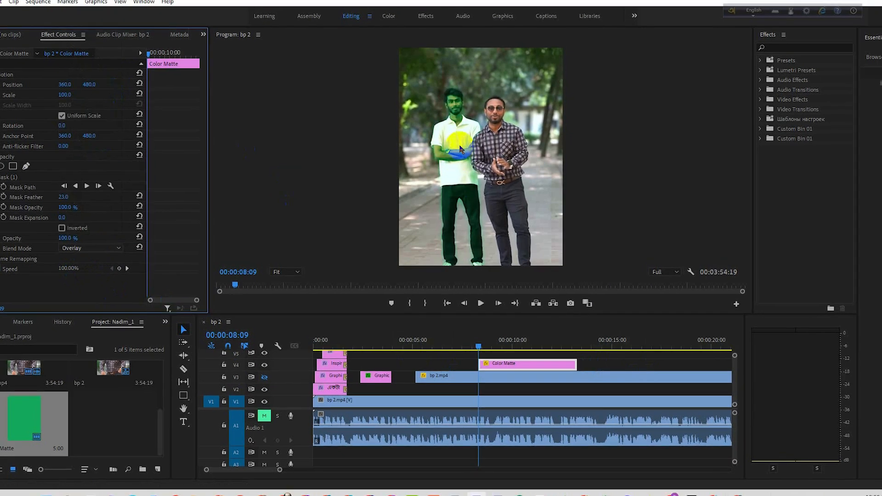
# Step: Duplicate the V4 Color Matte onto V5 and set the copy to Multiply at 59% opacity
pyautogui.click(515, 367)
pyautogui.moveTo(516, 365); pyautogui.dragTo(509, 360)
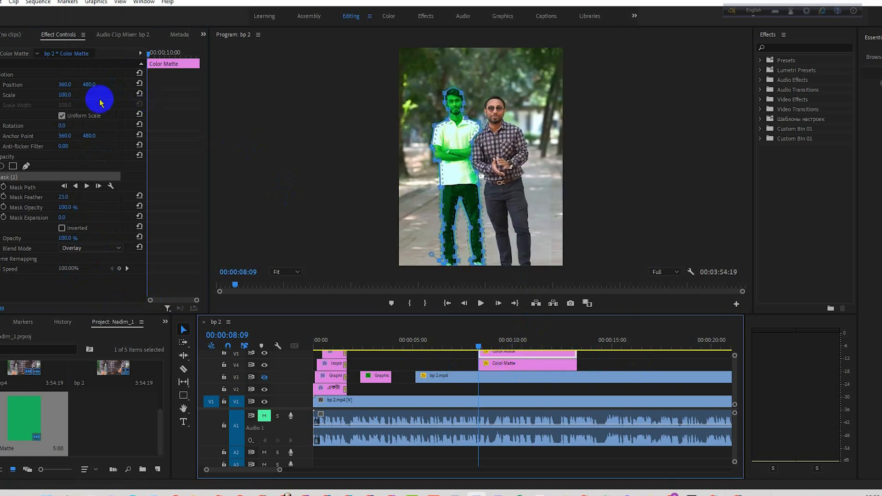
pyautogui.click(88, 248)
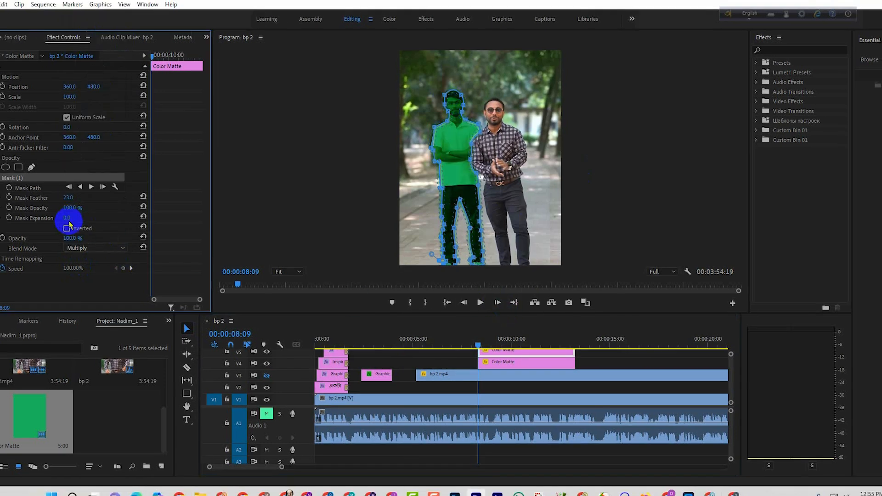
pyautogui.click(496, 367)
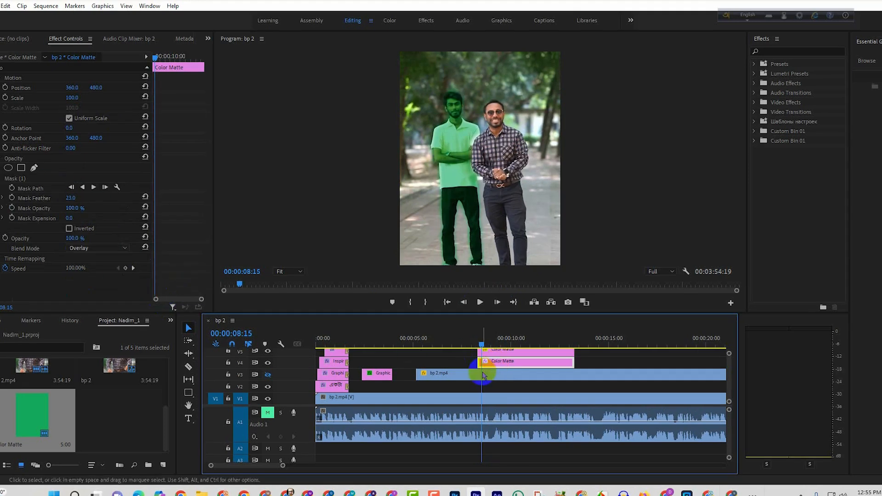
# Step: Keyframe the V3 bp 2.mp4 clip's mask path at 00:00:08:10, and shift the mask onto the man in the white shirt at about 00:00:08:24
pyautogui.click(482, 374)
pyautogui.click(62, 178)
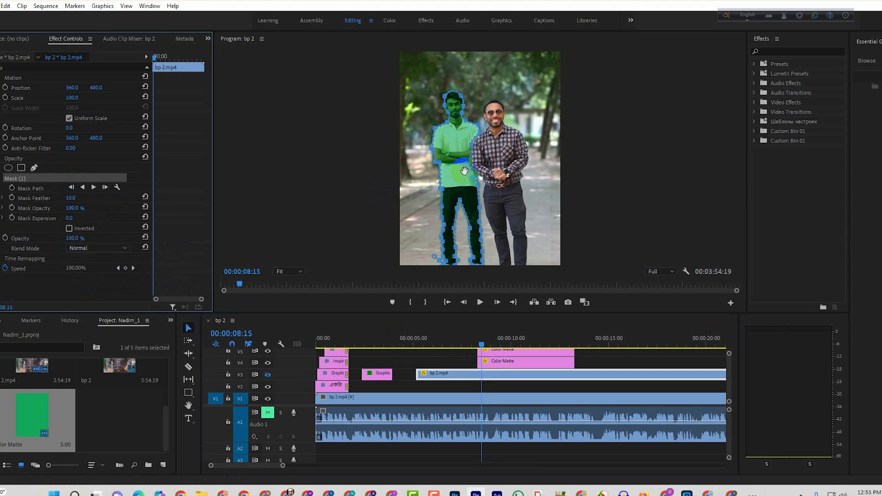
pyautogui.click(479, 343)
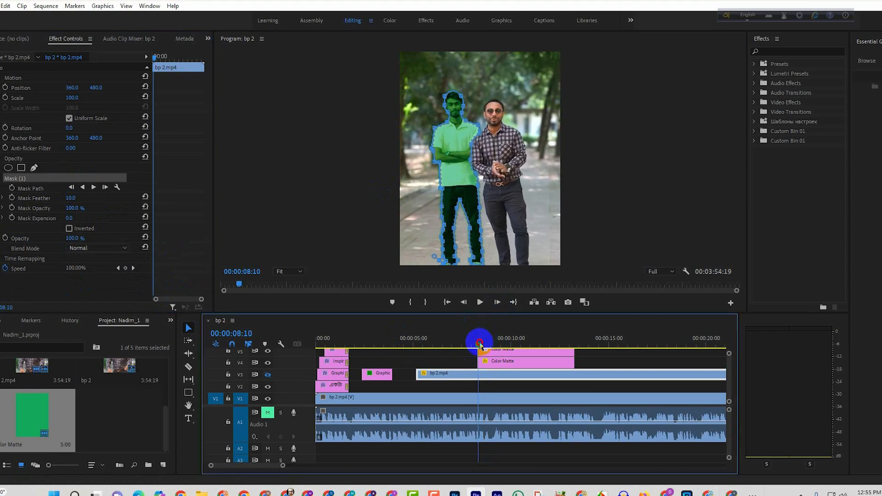
pyautogui.click(11, 188)
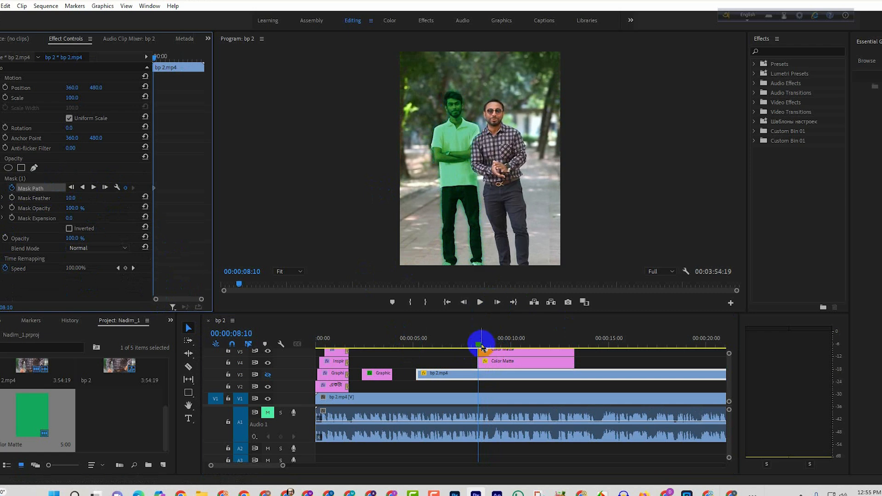
pyautogui.moveTo(481, 348); pyautogui.dragTo(492, 350)
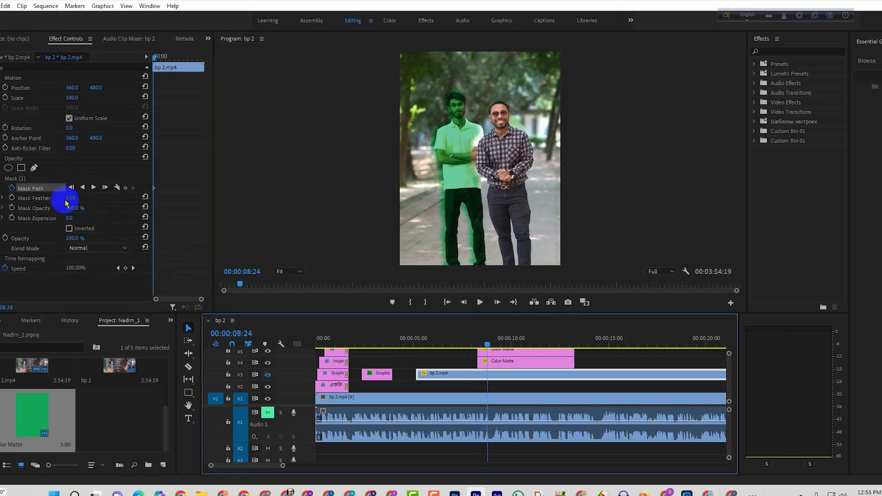
pyautogui.click(37, 178)
pyautogui.moveTo(455, 156); pyautogui.dragTo(459, 157)
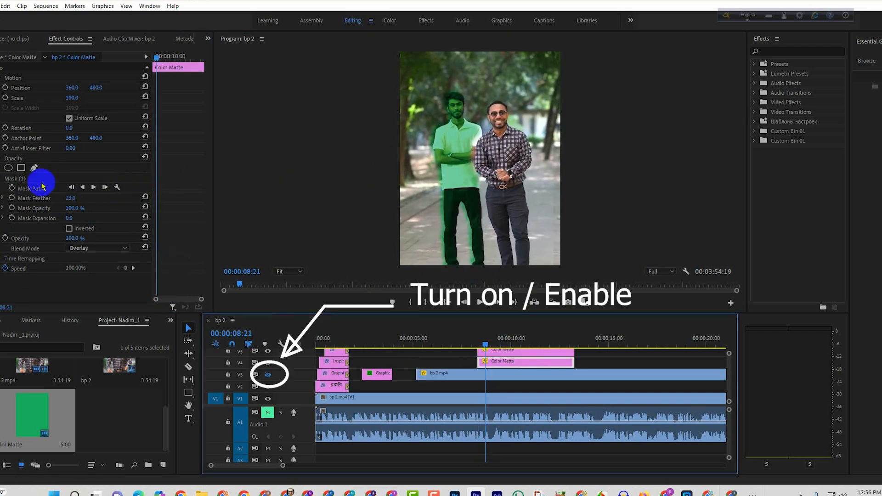
# Step: Delete Mask (1) from both Color Mattes on V4 and V5
pyautogui.press('Delete')
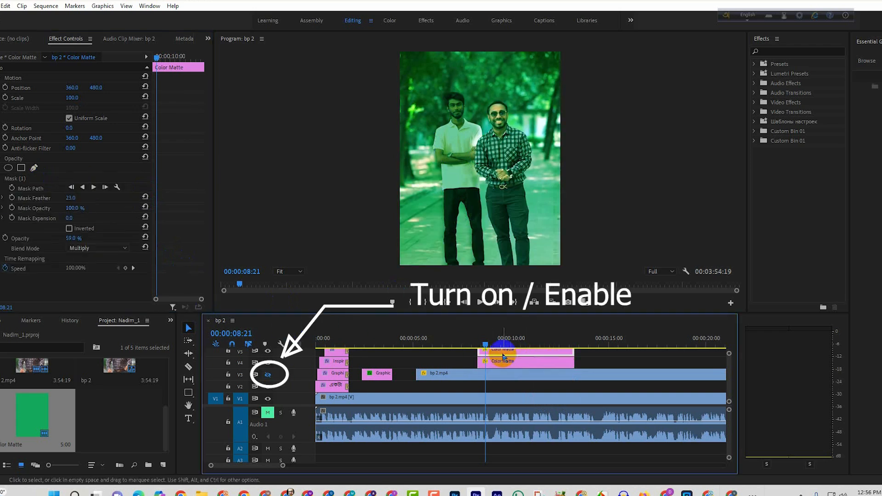
pyautogui.click(43, 178)
pyautogui.press('Delete')
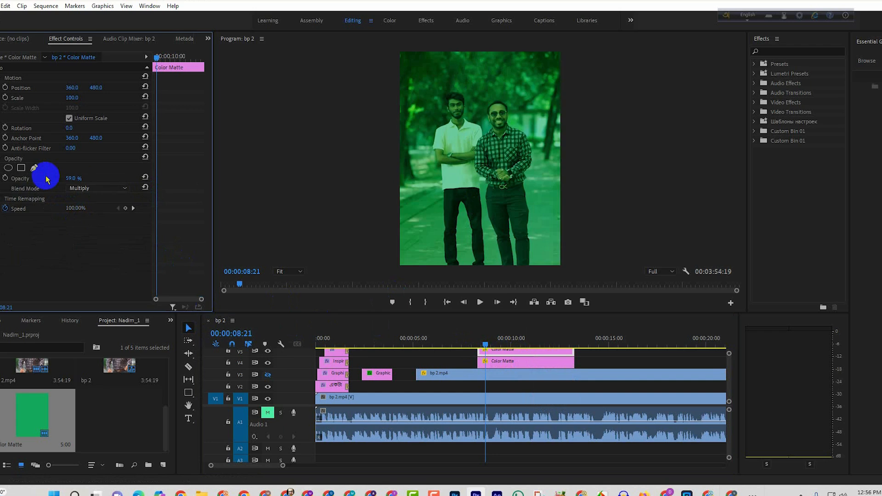
# Step: Copy the V3 bp 2.mp4 clip and paste its attributes, including the keyframed mask, onto the V4 Color Matte
pyautogui.rightClick(486, 374)
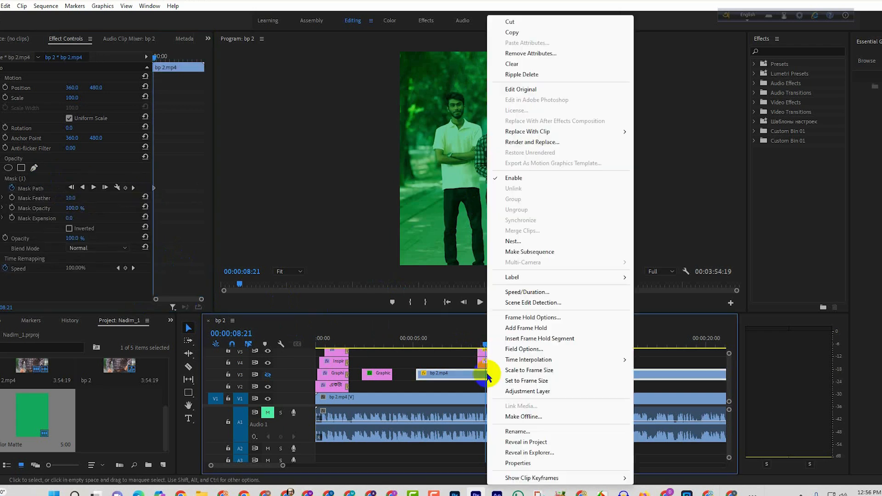
pyautogui.click(510, 33)
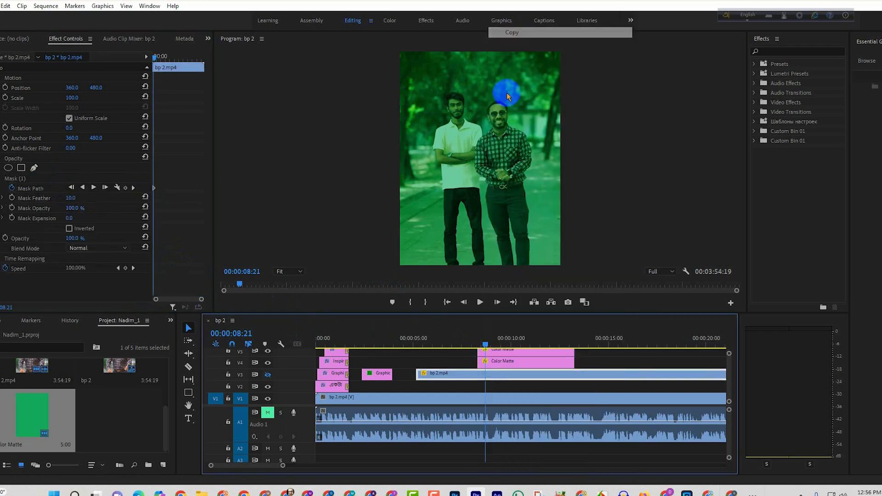
pyautogui.click(499, 361)
pyautogui.rightClick(498, 361)
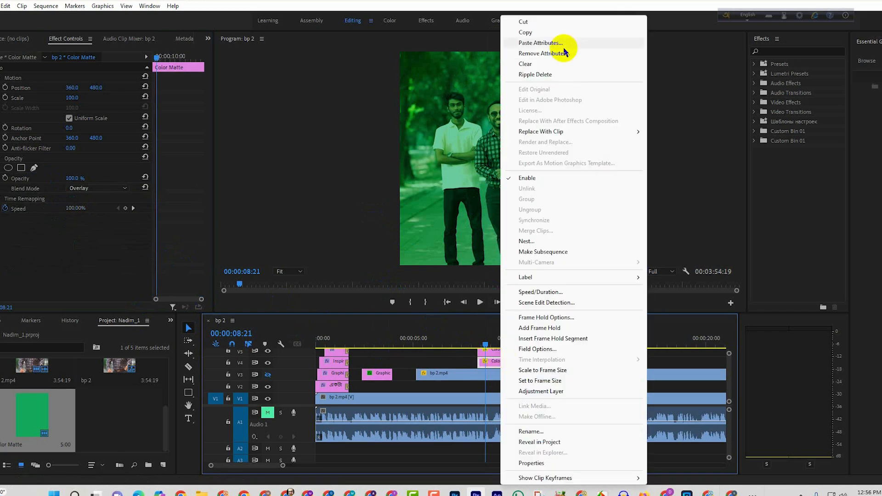
pyautogui.click(551, 43)
pyautogui.click(453, 399)
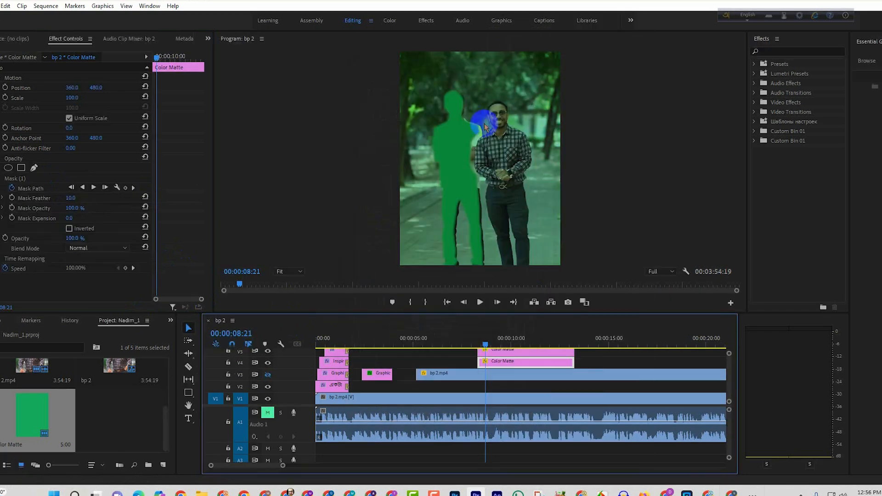
# Step: Paste the copied clip attributes onto the V5 Color Matte as well
pyautogui.click(501, 359)
pyautogui.click(502, 352)
pyautogui.rightClick(502, 352)
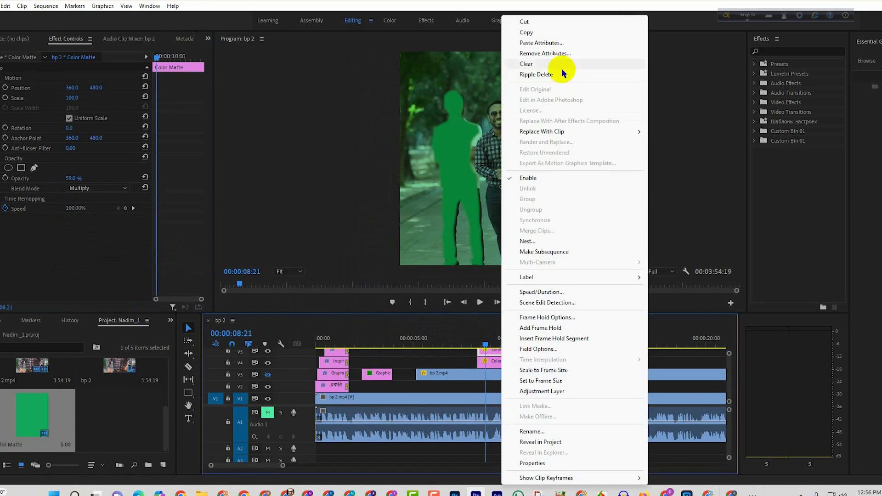
pyautogui.click(551, 43)
pyautogui.click(462, 399)
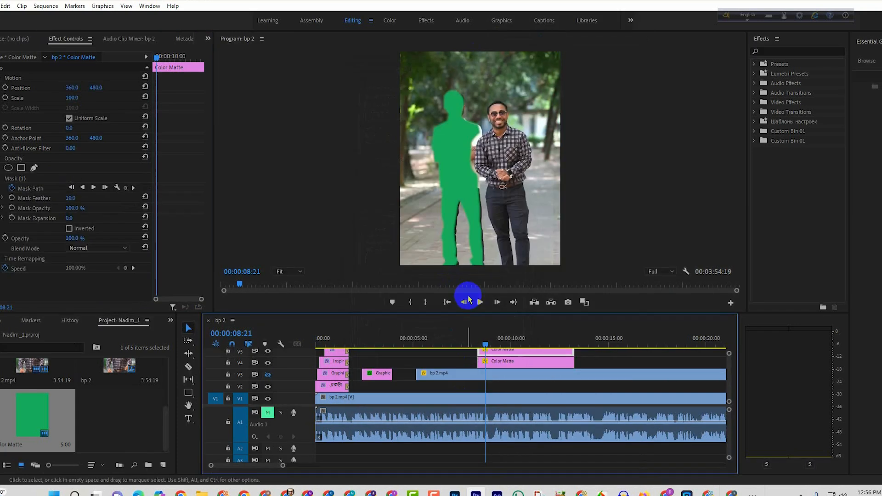
# Step: Set the V4 Color Matte's blend mode to Overlay and the V5 Color Matte's to Multiply
pyautogui.click(508, 363)
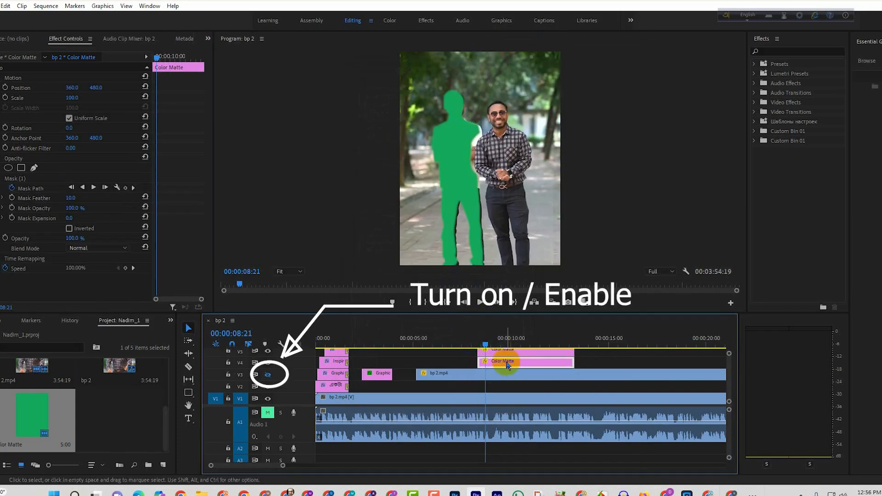
pyautogui.click(95, 248)
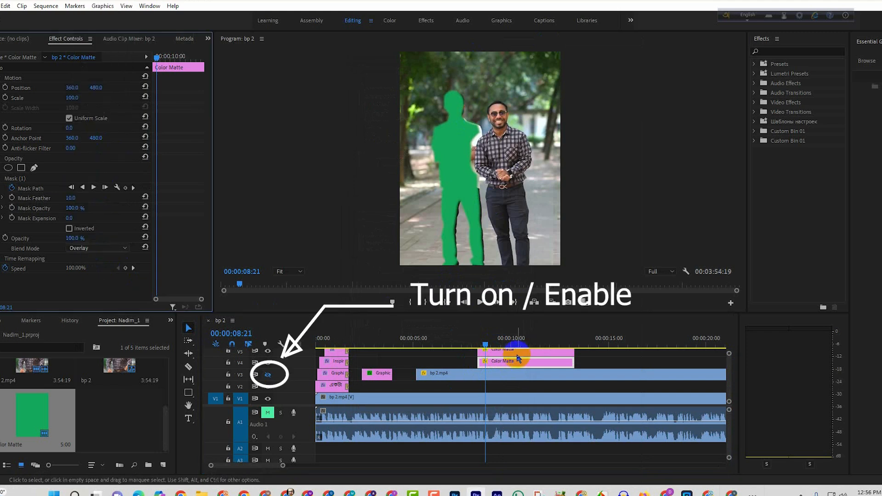
pyautogui.click(117, 248)
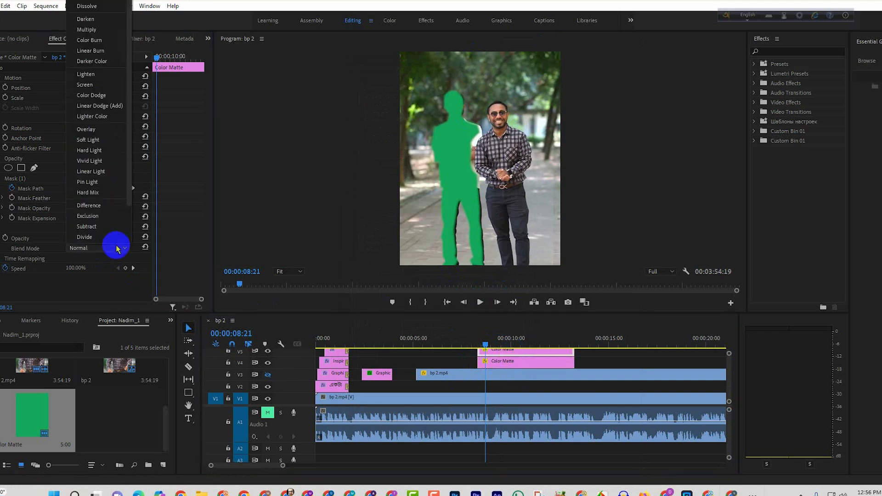
pyautogui.click(111, 30)
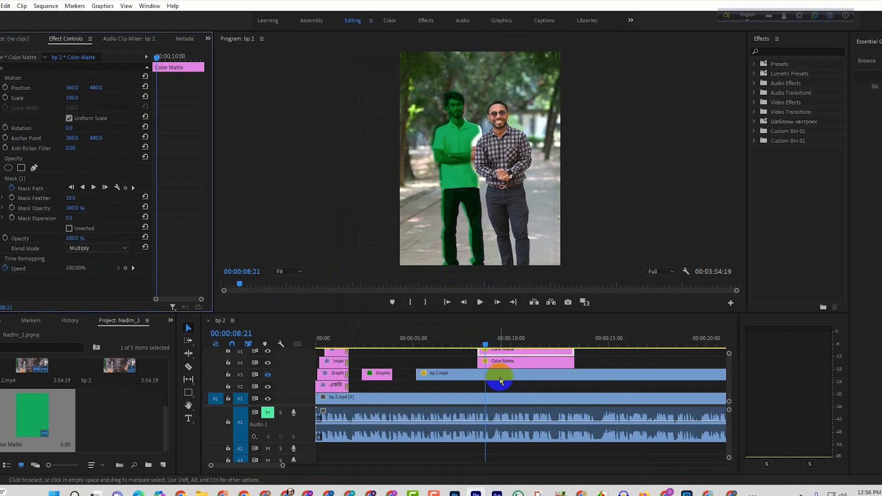
# Step: Trim and split the V3 bp 2.mp4 clip to match the Color Mattes' span from 00:00:08:10, and move the cut-off remainder to V6
pyautogui.moveTo(486, 344); pyautogui.dragTo(479, 344)
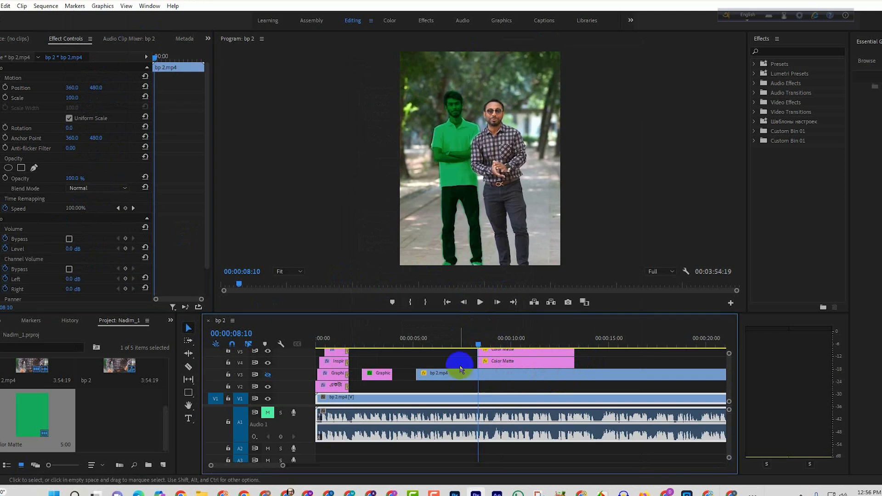
pyautogui.moveTo(418, 373); pyautogui.dragTo(478, 383)
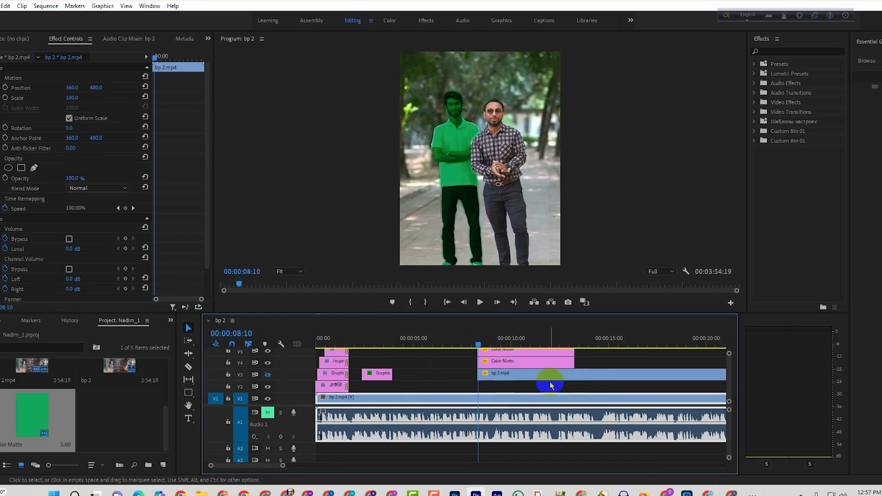
pyautogui.press('c')
pyautogui.click(575, 372)
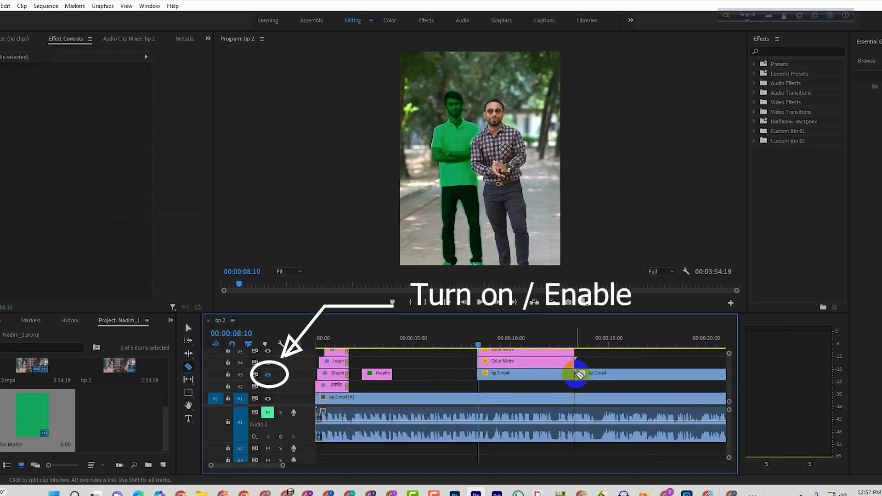
pyautogui.press('v')
pyautogui.moveTo(596, 377)
pyautogui.mouseDown()
pyautogui.moveTo(613, 378)
pyautogui.moveTo(602, 381)
pyautogui.moveTo(597, 366)
pyautogui.mouseUp()
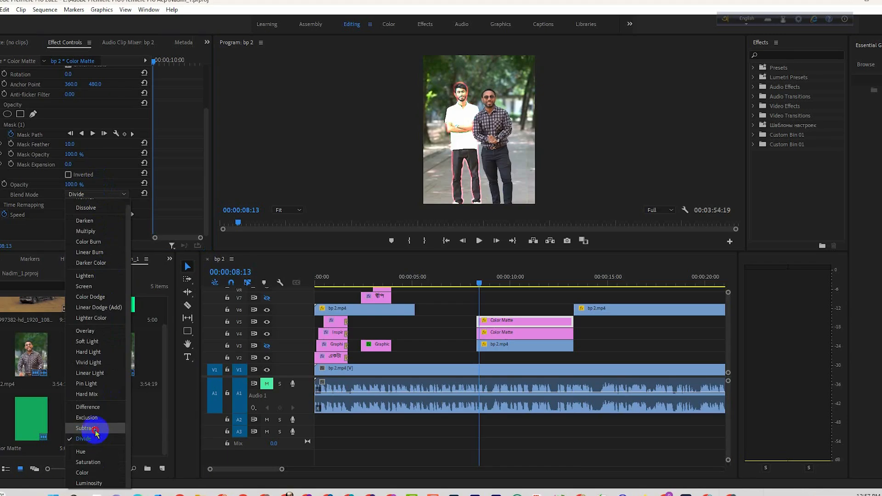
# Step: Try the blend modes Subtract, Exclusion, Difference, Hard Mix and Pin Light on the V5 Color Matte, and set it to Linear Light
pyautogui.click(92, 430)
pyautogui.click(109, 196)
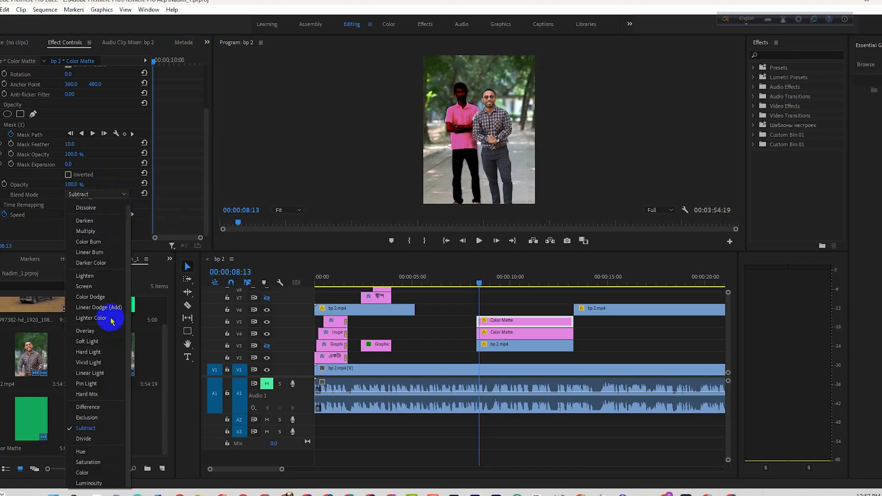
pyautogui.click(103, 414)
pyautogui.click(112, 197)
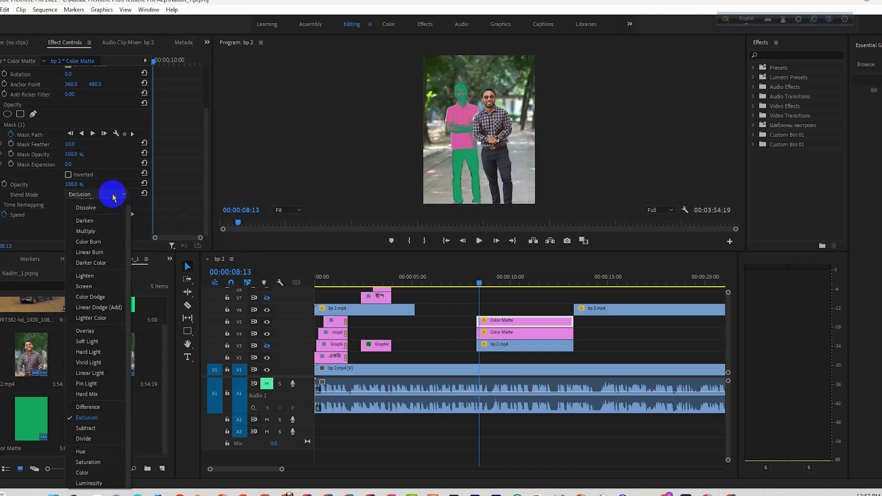
pyautogui.click(99, 404)
pyautogui.click(112, 194)
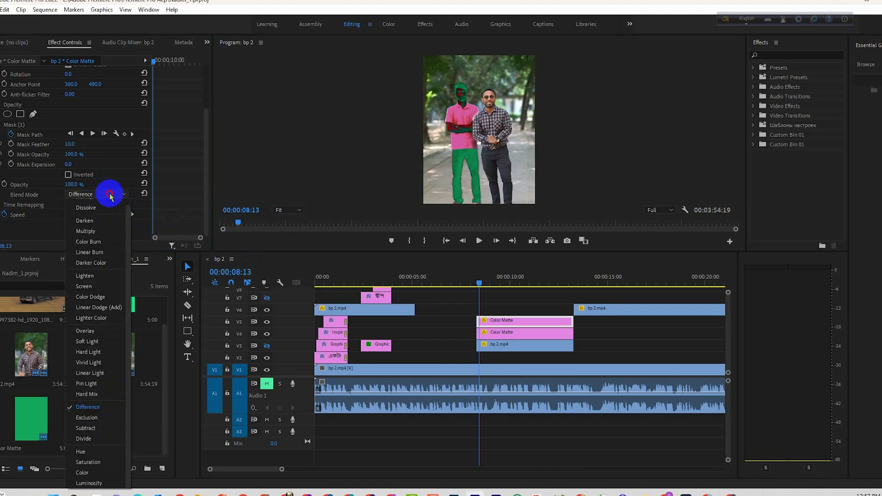
pyautogui.click(98, 394)
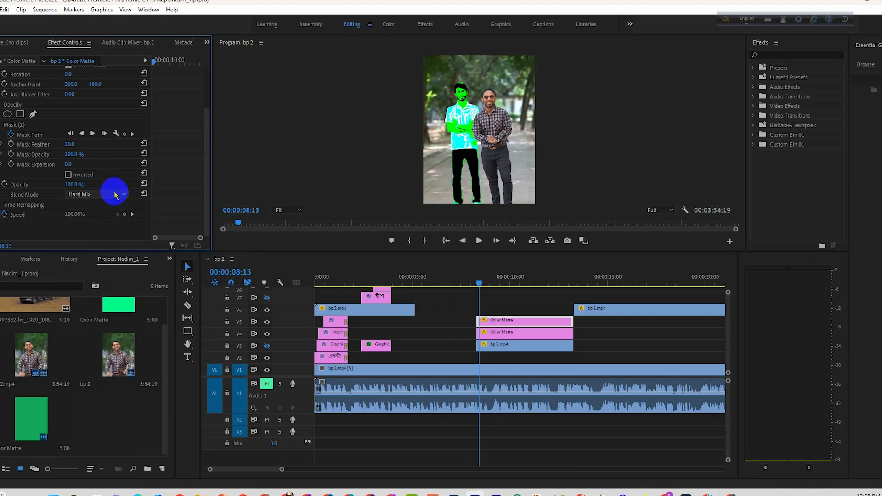
pyautogui.click(114, 195)
pyautogui.click(98, 383)
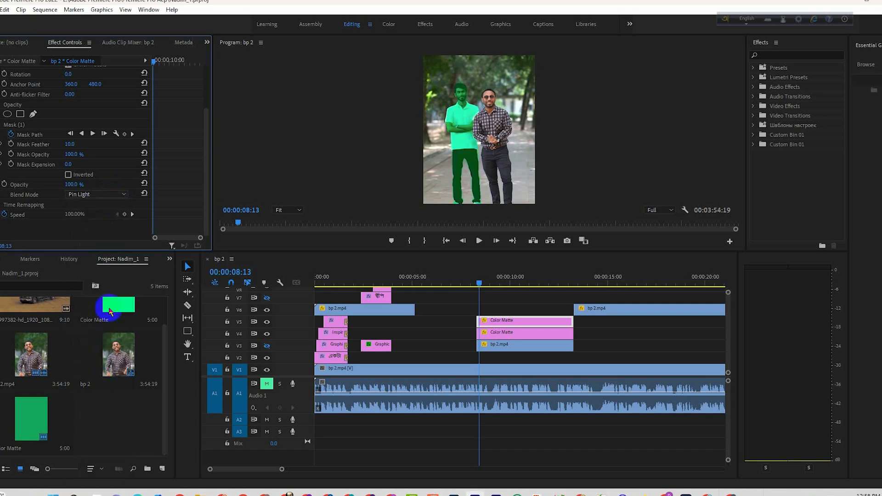
pyautogui.click(111, 196)
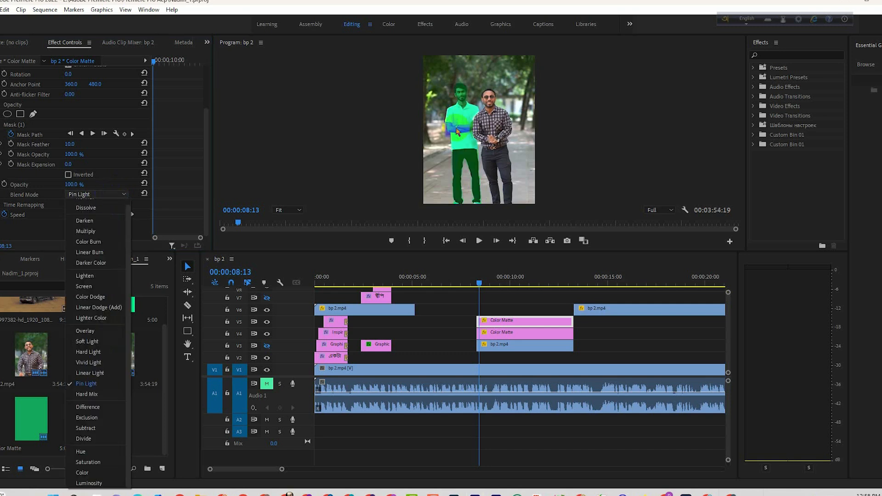
pyautogui.click(92, 373)
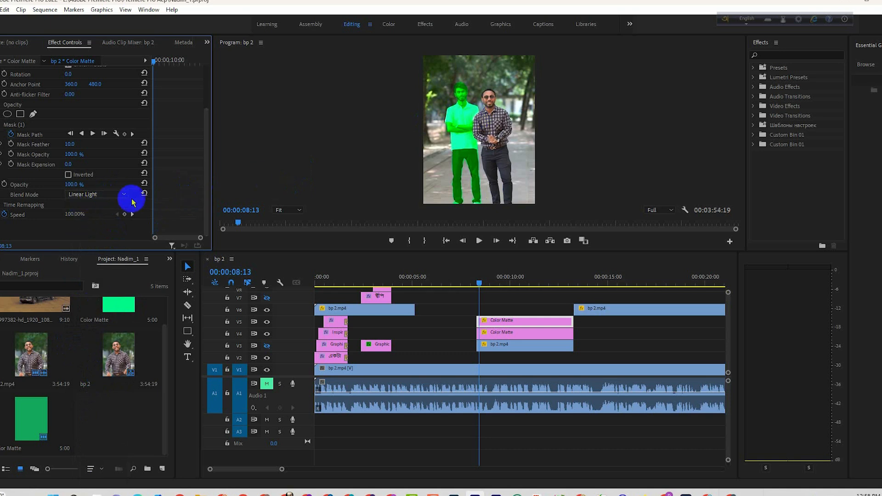
# Step: Set the V4 Color Matte's blend mode to Dissolve
pyautogui.click(496, 333)
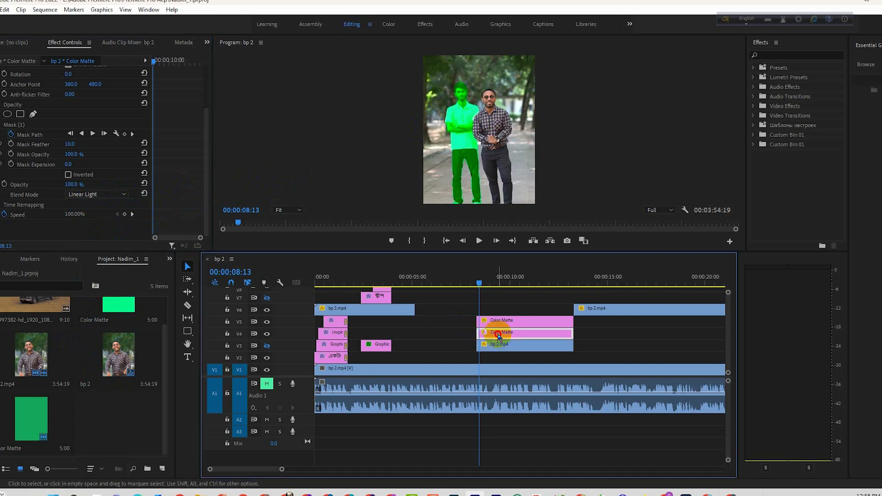
pyautogui.scroll(-3, 167, 188)
pyautogui.click(123, 196)
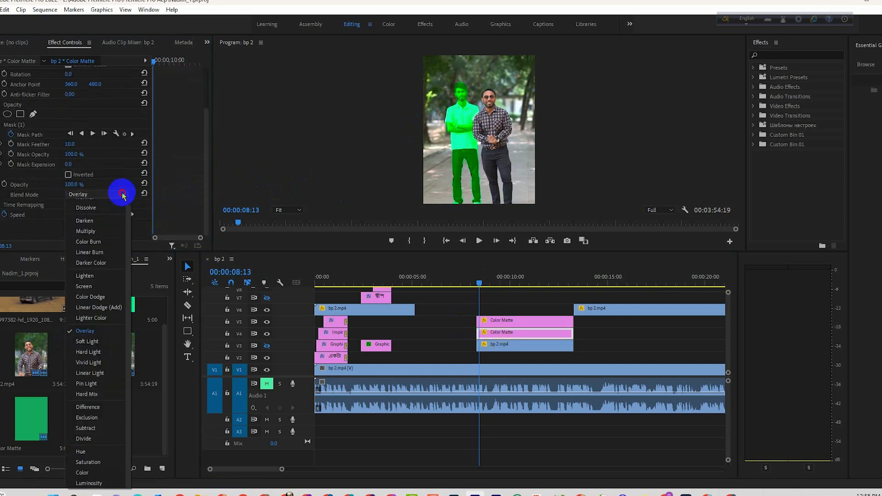
pyautogui.click(109, 207)
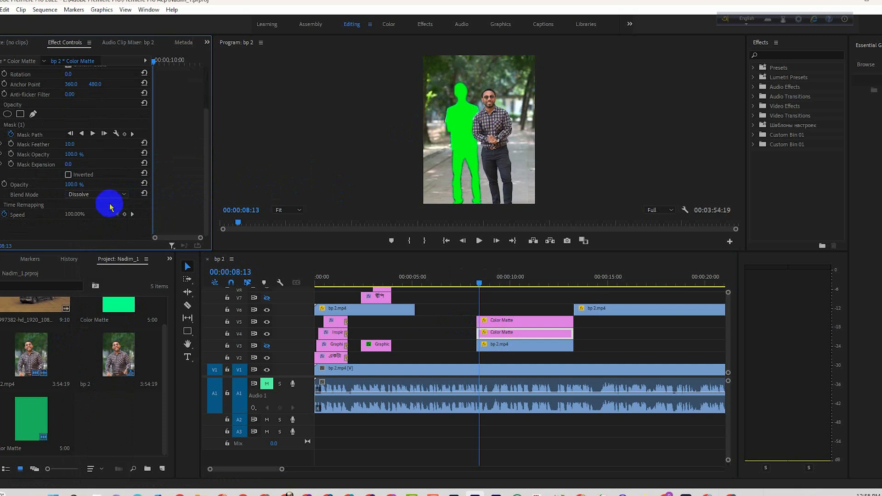
# Step: Try the blend modes Color Burn and Darker Color on the V4 Color Matte, and set it to Color Dodge
pyautogui.click(118, 194)
pyautogui.click(106, 243)
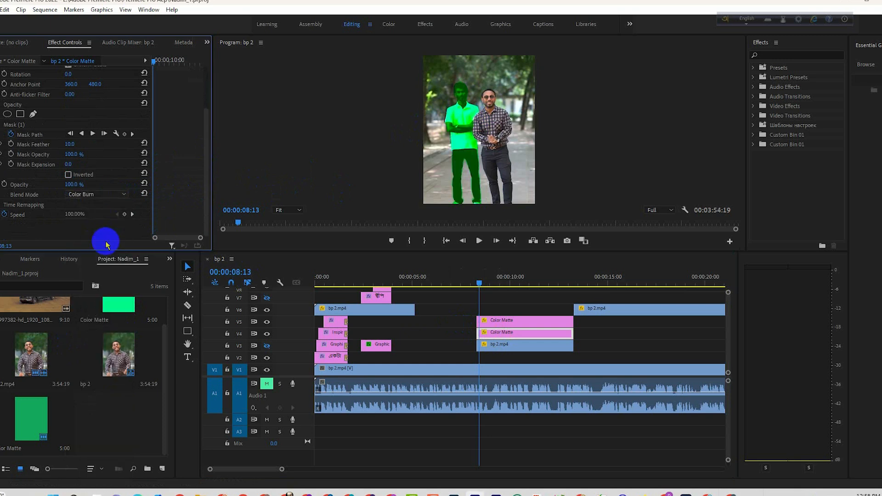
pyautogui.click(122, 195)
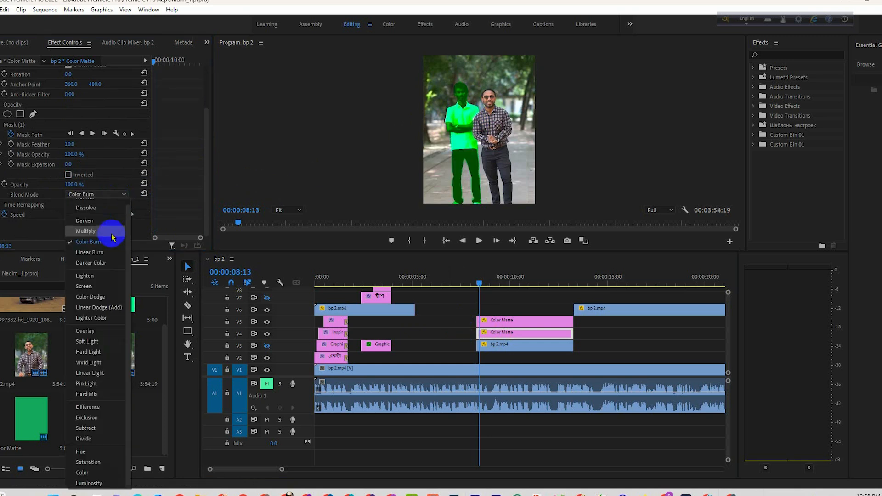
pyautogui.click(105, 262)
pyautogui.click(115, 202)
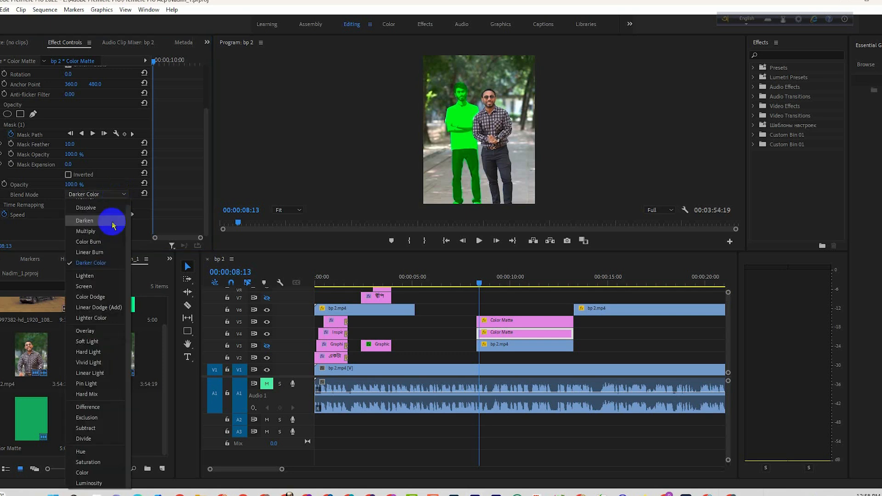
pyautogui.click(110, 290)
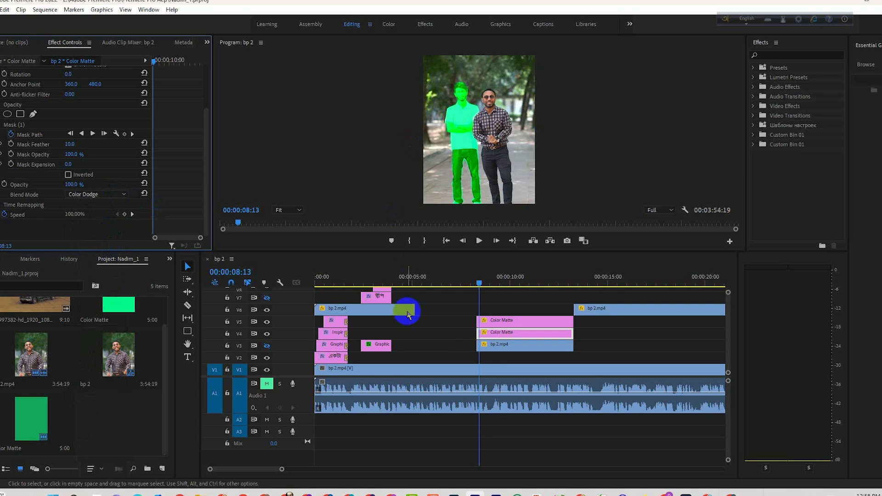
# Step: Keyframe the V3 bp 2.mp4 clip's Scale from 100 at 00:00:08:09 to 129 at 00:00:08:17, and add a Position keyframe at 00:00:08:09
pyautogui.click(495, 332)
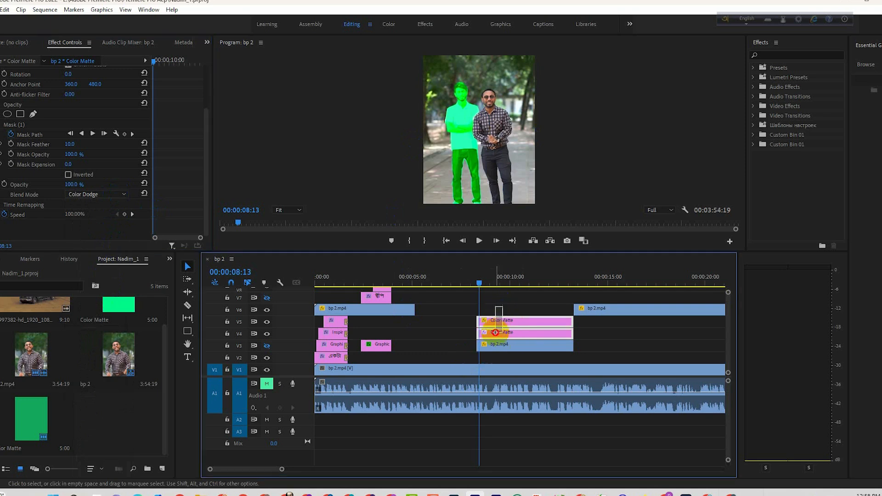
pyautogui.moveTo(491, 340); pyautogui.dragTo(490, 345)
pyautogui.moveTo(279, 473); pyautogui.dragTo(248, 468)
pyautogui.click(368, 363)
pyautogui.moveTo(501, 281); pyautogui.dragTo(508, 283)
pyautogui.click(523, 342)
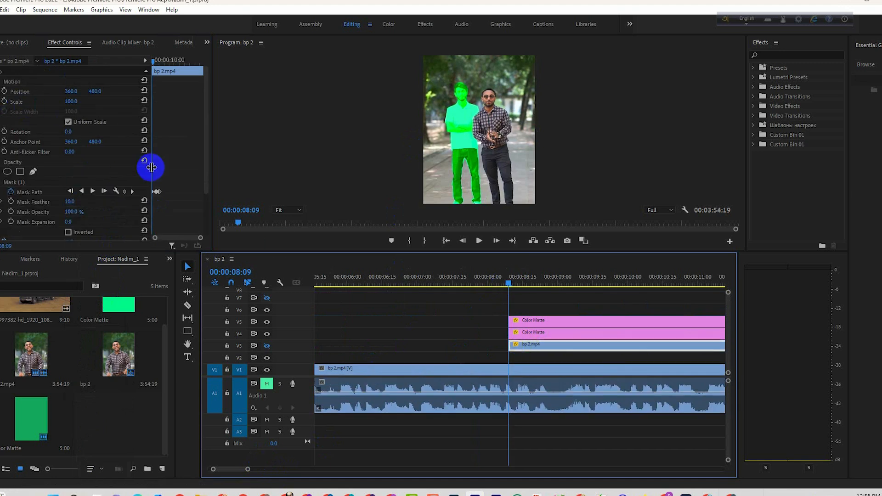
pyautogui.scroll(-3, 32, 186)
pyautogui.click(178, 222)
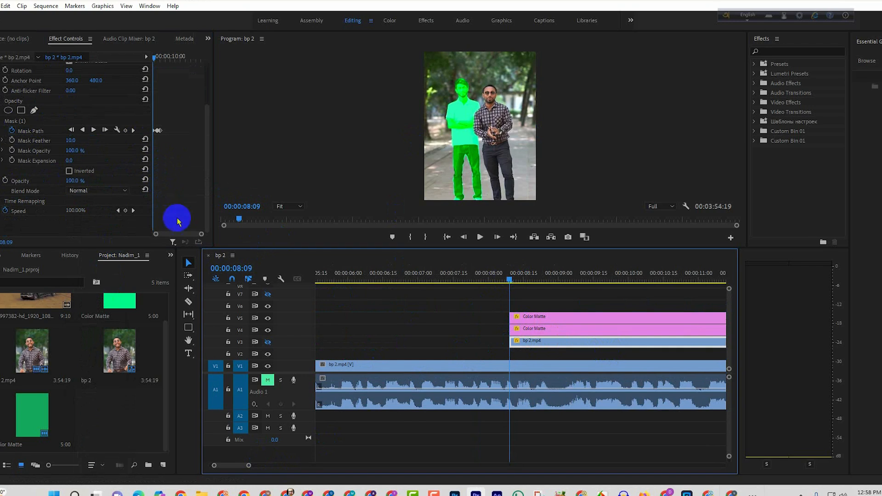
pyautogui.scroll(3, 186, 204)
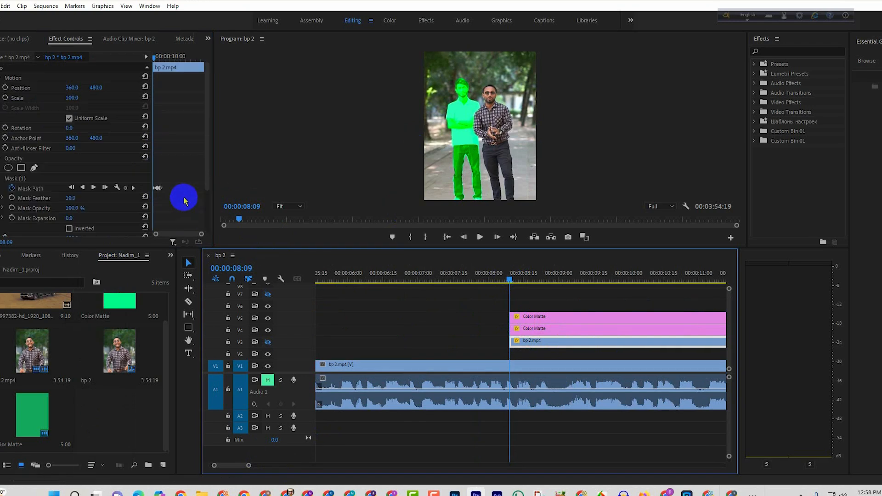
pyautogui.click(5, 87)
pyautogui.click(5, 97)
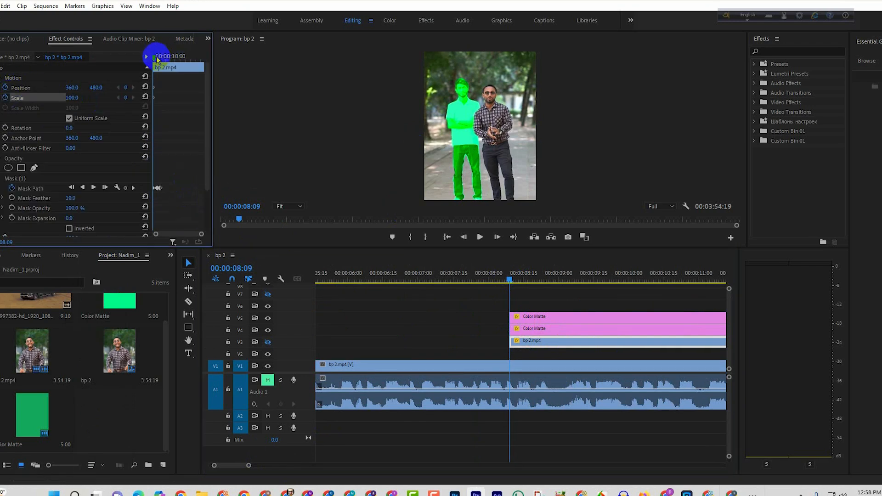
pyautogui.moveTo(156, 58); pyautogui.dragTo(157, 66)
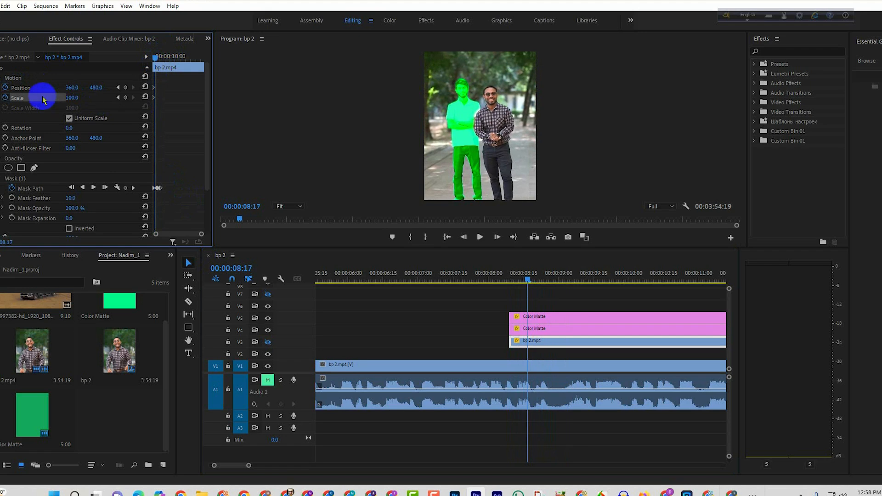
pyautogui.moveTo(74, 98); pyautogui.dragTo(112, 101)
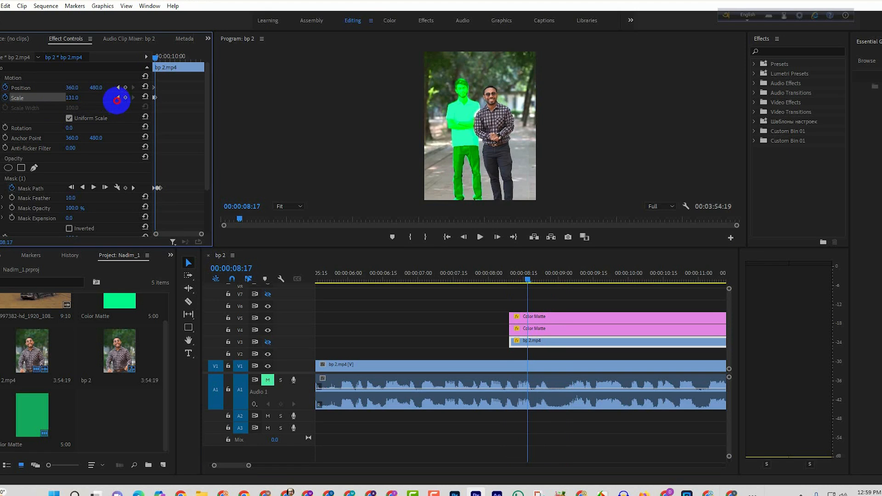
# Step: Keyframe the V4 Color Matte's Scale from 100 at 00:00:08:09 to 130 at 00:00:08:17
pyautogui.click(536, 327)
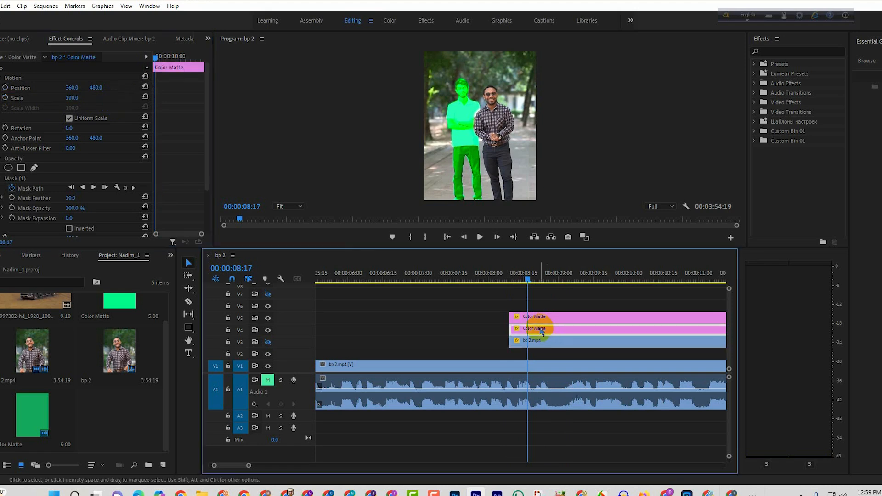
pyautogui.click(6, 98)
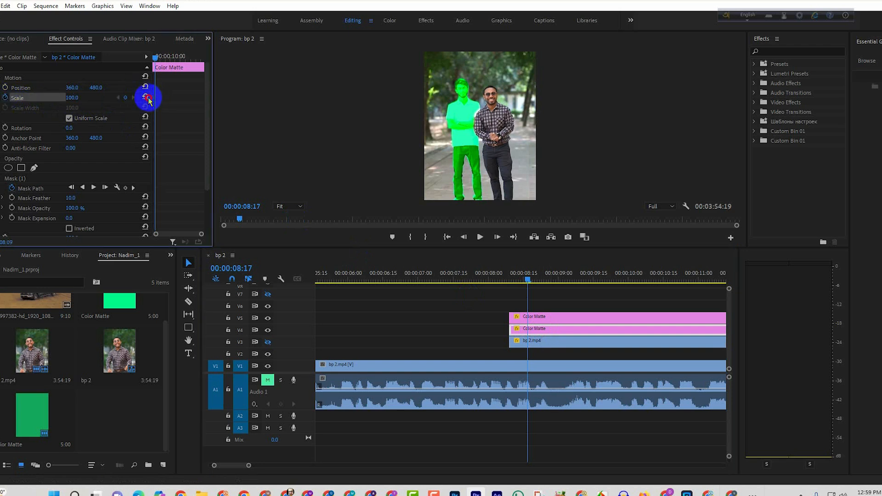
pyautogui.click(68, 100)
pyautogui.moveTo(69, 99); pyautogui.dragTo(89, 102)
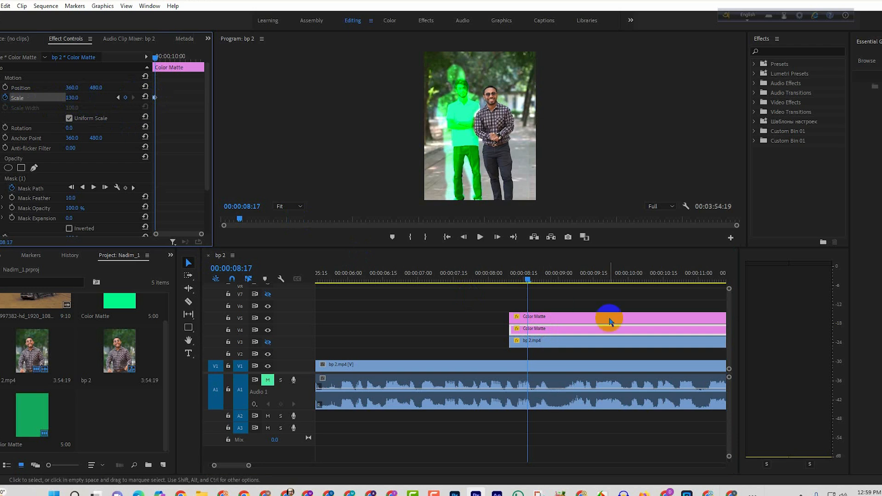
# Step: Keyframe the V5 Color Matte's Scale from 100 to 129 at 00:00:08:17
pyautogui.click(594, 317)
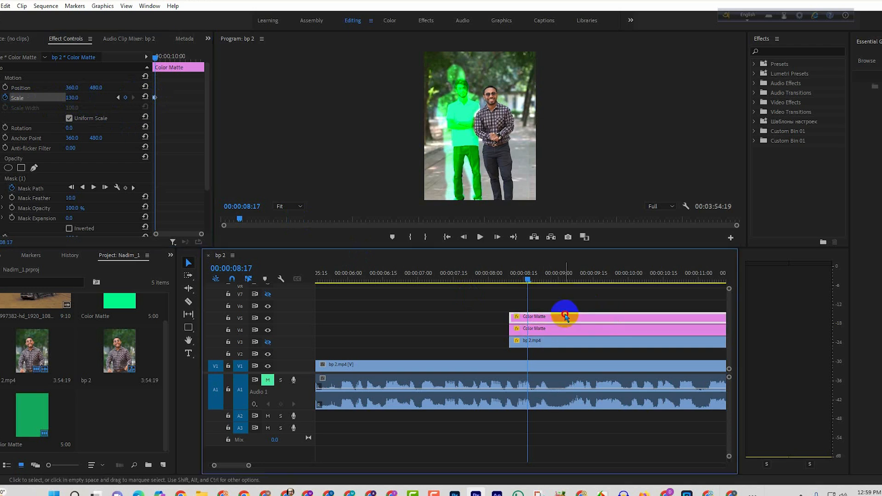
pyautogui.click(6, 98)
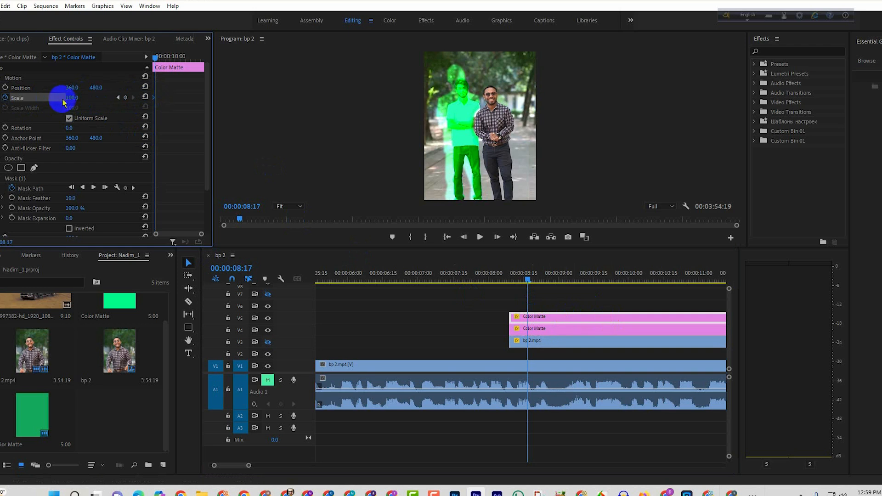
pyautogui.moveTo(63, 102); pyautogui.dragTo(91, 103)
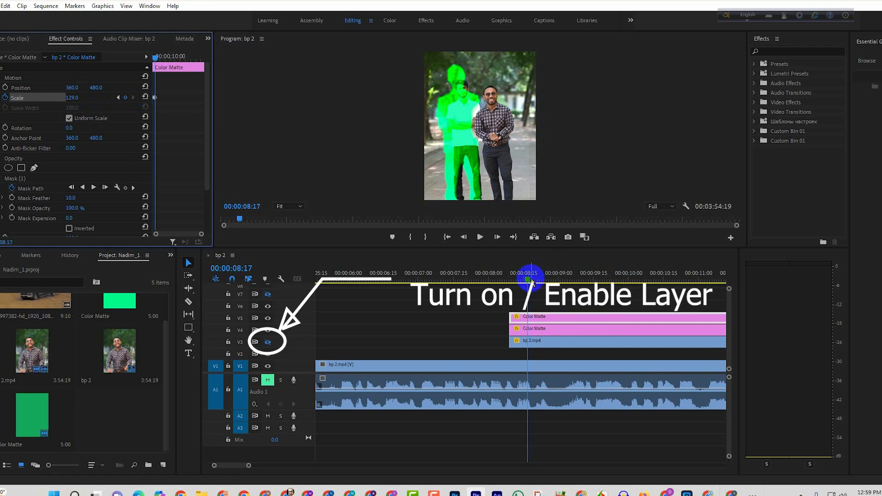
# Step: Scrub between 00:00:08:17 and 00:00:08:11 and examine how the V3 clip's mask and the scaled mattes line up with the man
pyautogui.moveTo(527, 274); pyautogui.dragTo(521, 279)
pyautogui.click(522, 340)
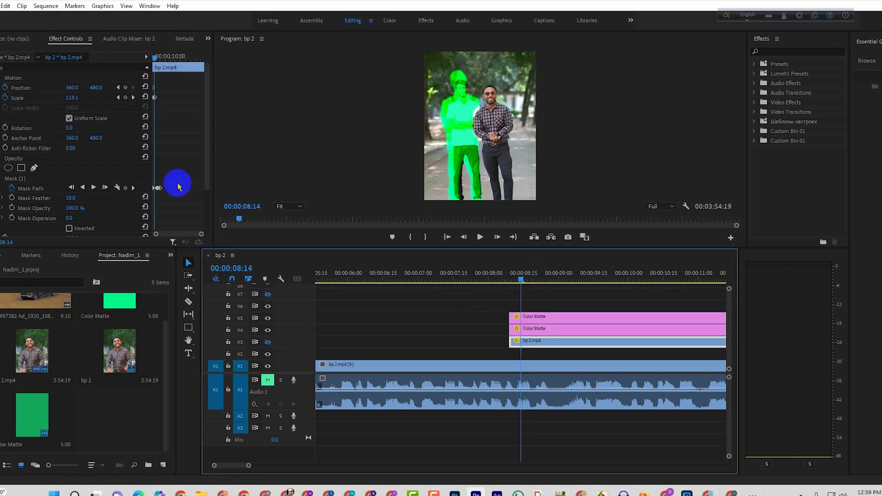
pyautogui.click(57, 189)
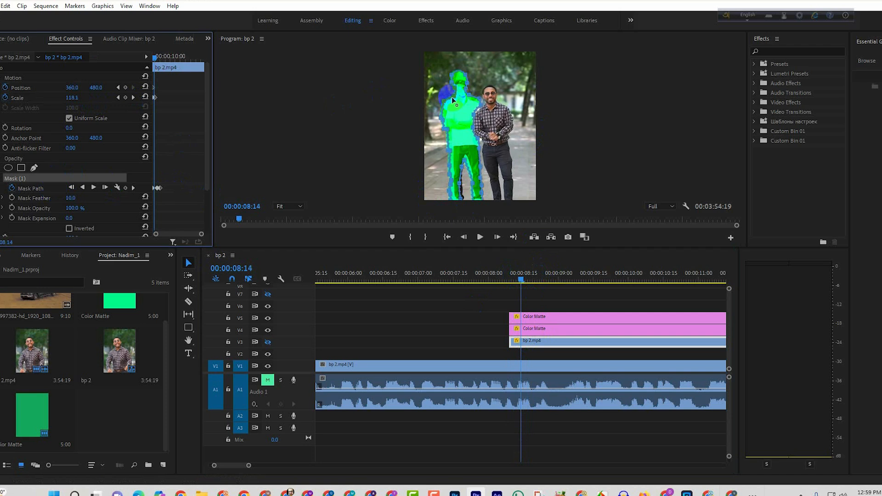
pyautogui.moveTo(522, 277); pyautogui.dragTo(516, 294)
pyautogui.click(531, 329)
pyautogui.click(403, 136)
pyautogui.click(469, 168)
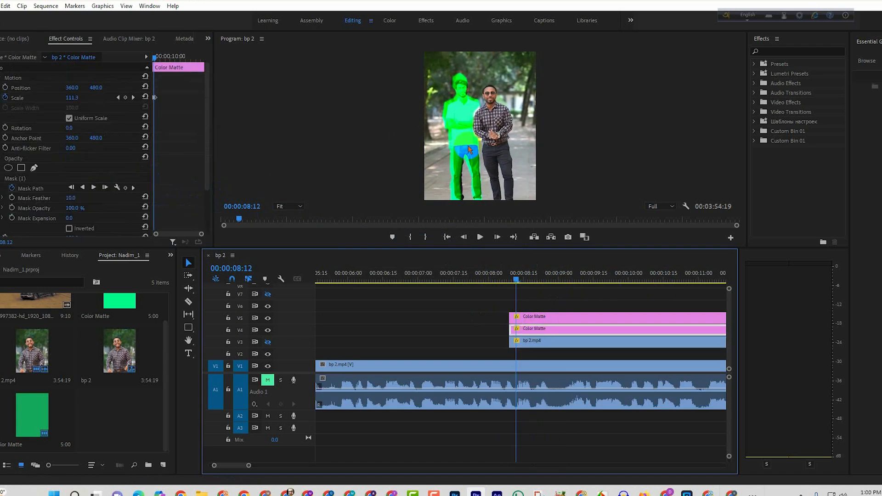
pyautogui.click(517, 284)
pyautogui.moveTo(516, 281); pyautogui.dragTo(514, 299)
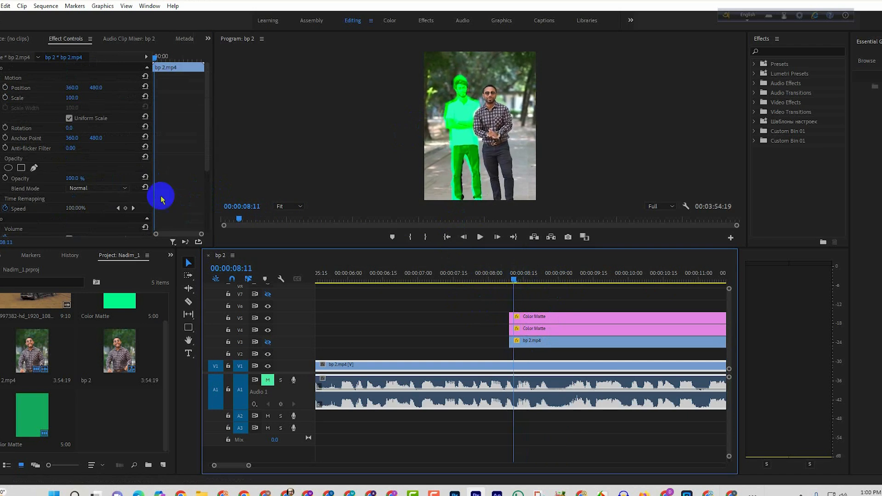
# Step: Set the V4 Color Matte's blend mode to Multiply and the V5 Color Matte's to Overlay
pyautogui.click(533, 329)
pyautogui.scroll(-2, 188, 189)
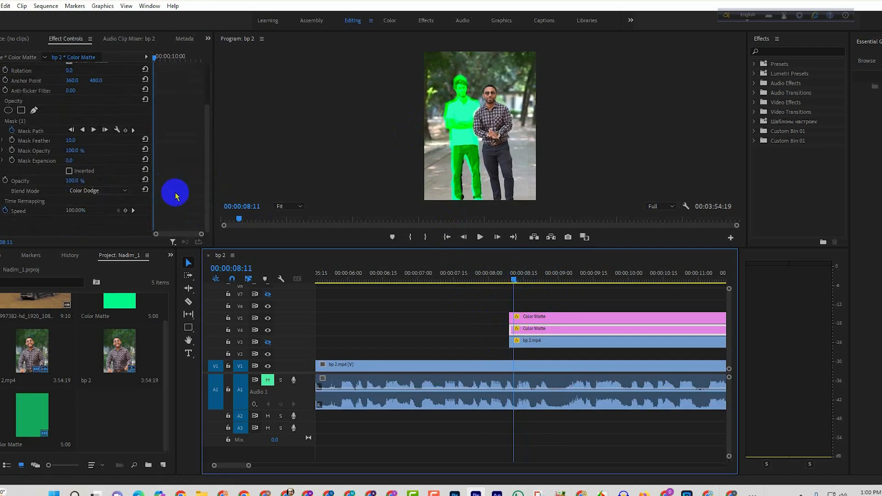
pyautogui.click(112, 192)
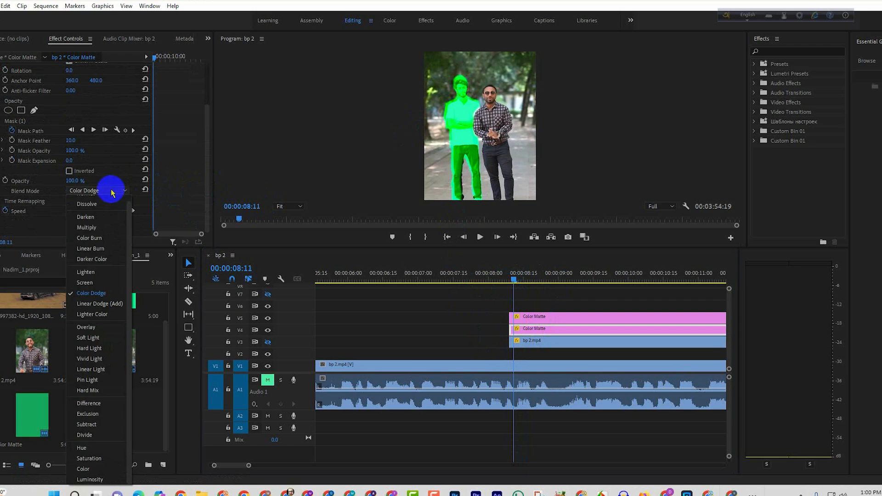
pyautogui.click(92, 227)
pyautogui.click(555, 316)
pyautogui.scroll(-2, 188, 160)
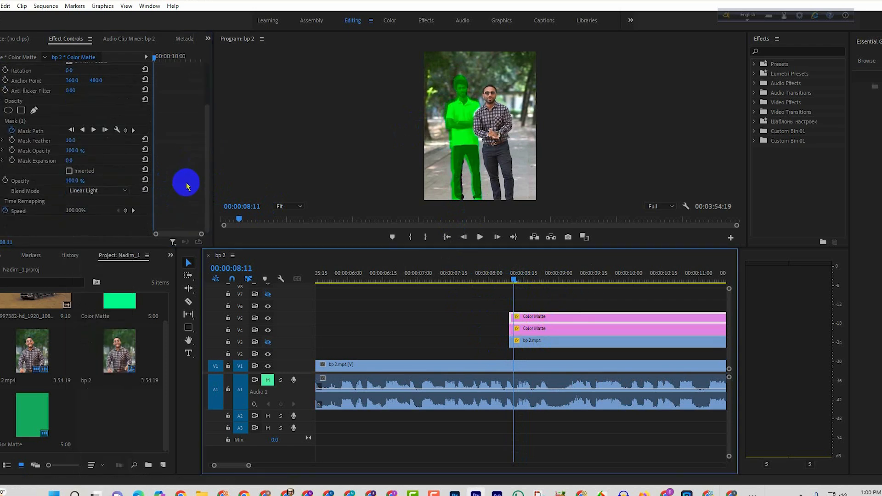
pyautogui.click(117, 191)
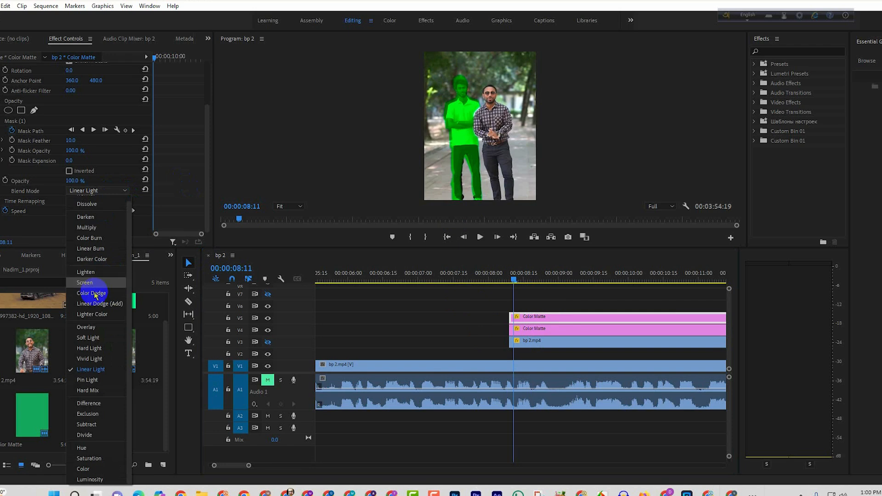
pyautogui.click(86, 326)
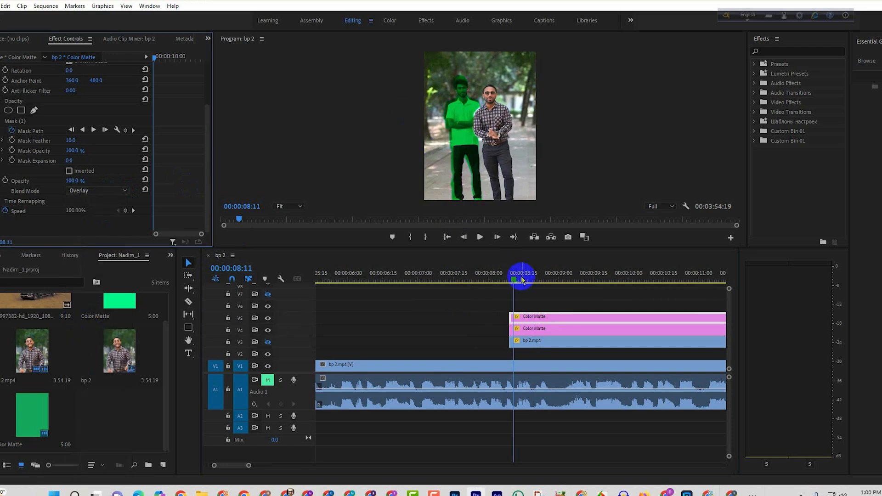
# Step: Turn on the V3 track output and review the scaling between 00:00:08:09 and 00:00:08:15
pyautogui.moveTo(522, 277)
pyautogui.mouseDown()
pyautogui.moveTo(510, 277)
pyautogui.moveTo(527, 285)
pyautogui.mouseUp()
pyautogui.click(268, 342)
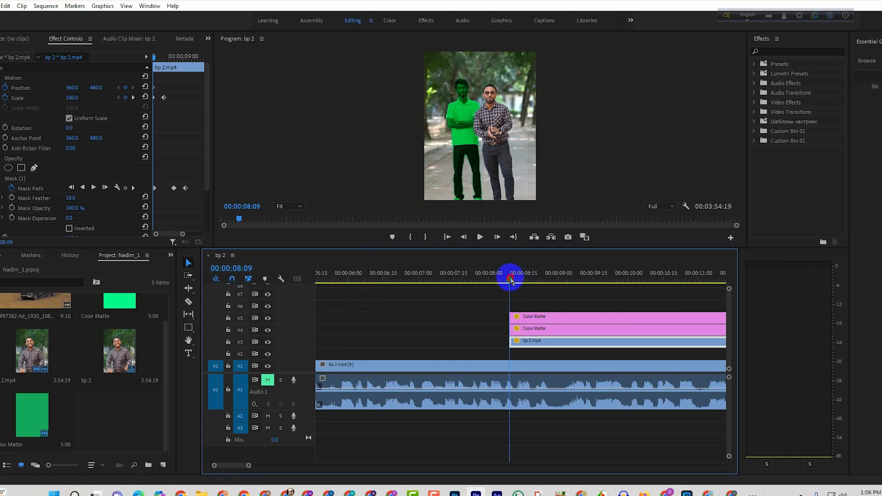
pyautogui.moveTo(510, 279); pyautogui.dragTo(521, 284)
pyautogui.moveTo(521, 285); pyautogui.dragTo(524, 287)
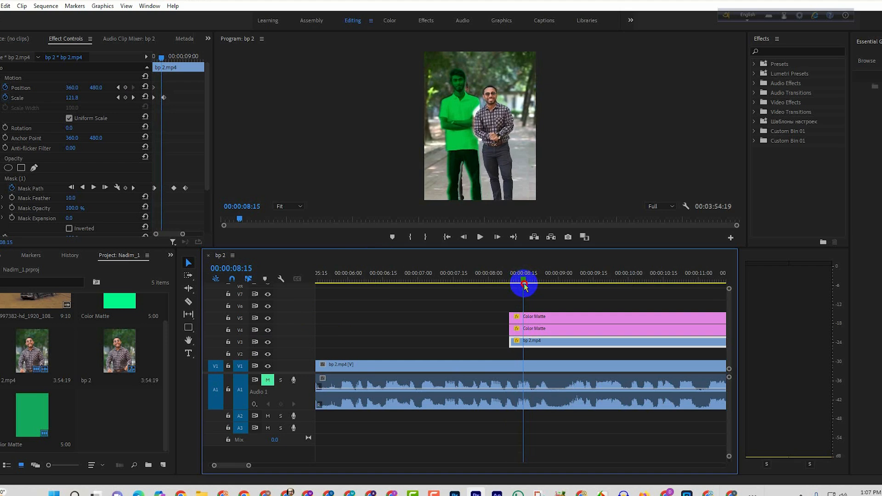
# Step: Change the V4 Color Matte's blend mode to Linear Light
pyautogui.click(518, 328)
pyautogui.scroll(-3, 188, 198)
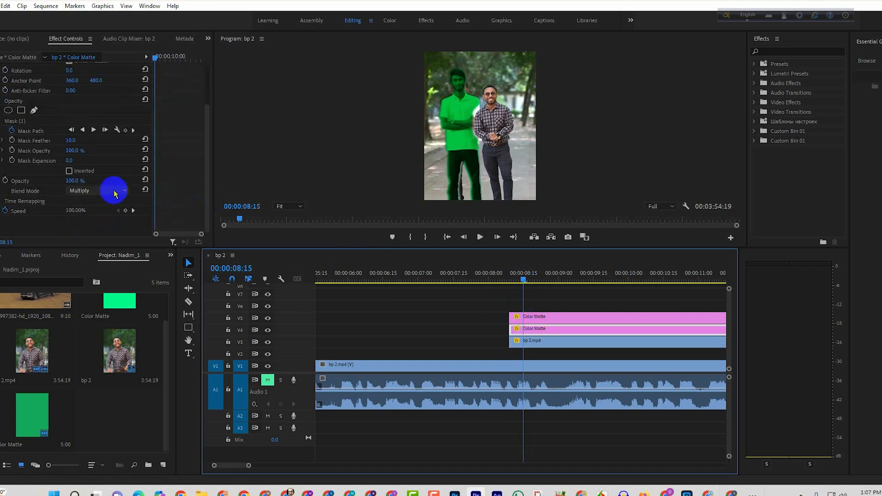
pyautogui.click(114, 192)
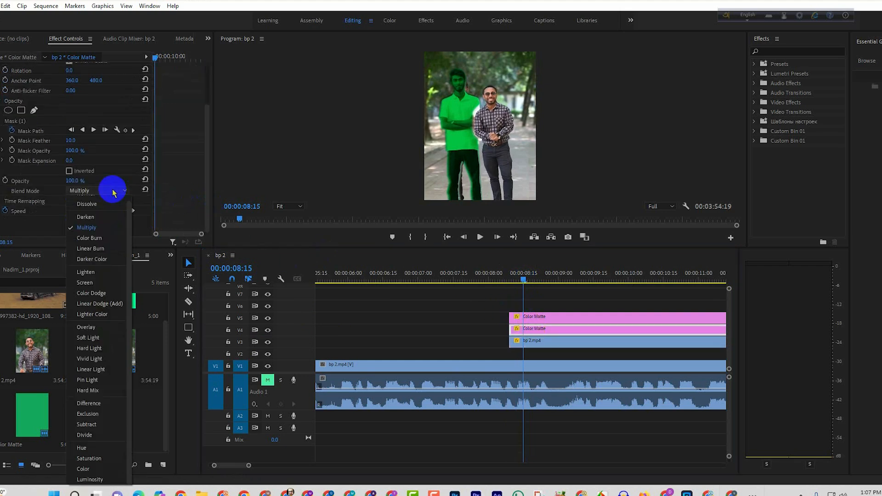
pyautogui.click(102, 371)
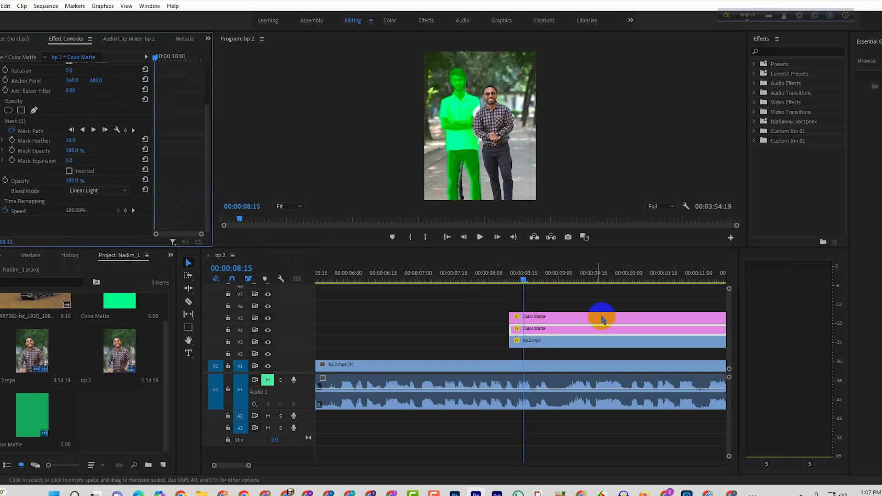
# Step: Move to 00:00:08:21 and shift the V3 clip's mask onto the man in the white shirt
pyautogui.moveTo(524, 277); pyautogui.dragTo(535, 357)
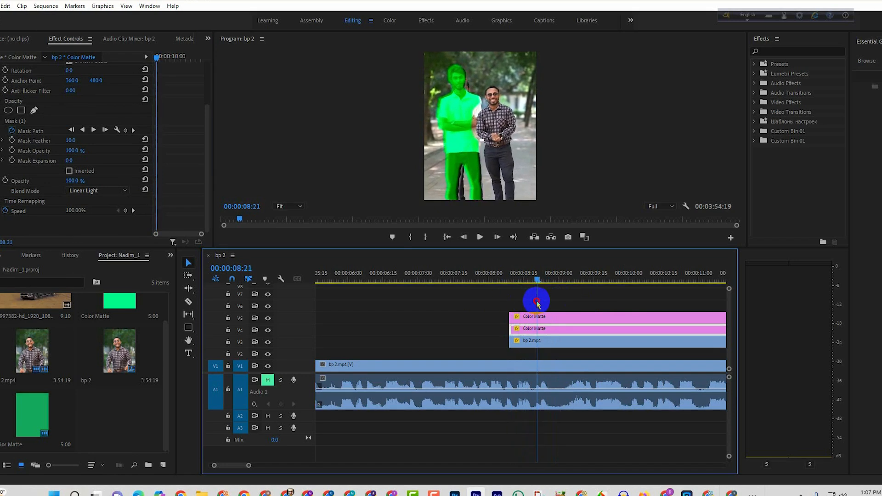
pyautogui.click(547, 344)
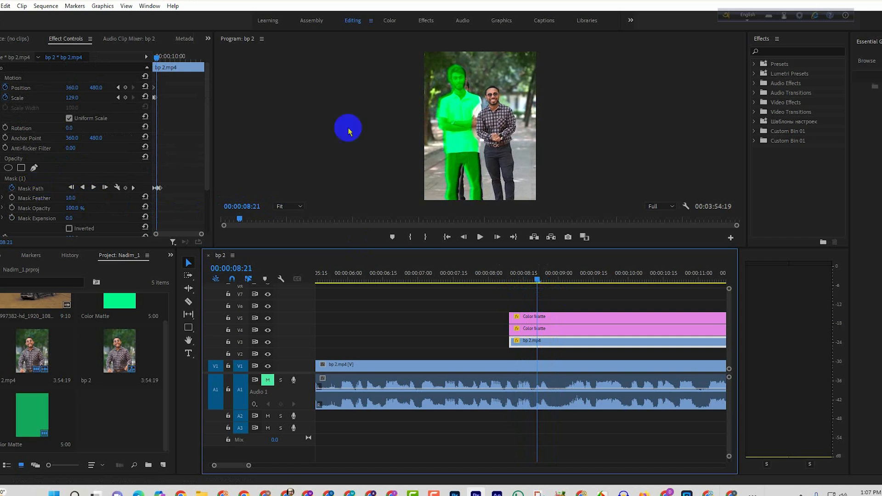
pyautogui.click(460, 129)
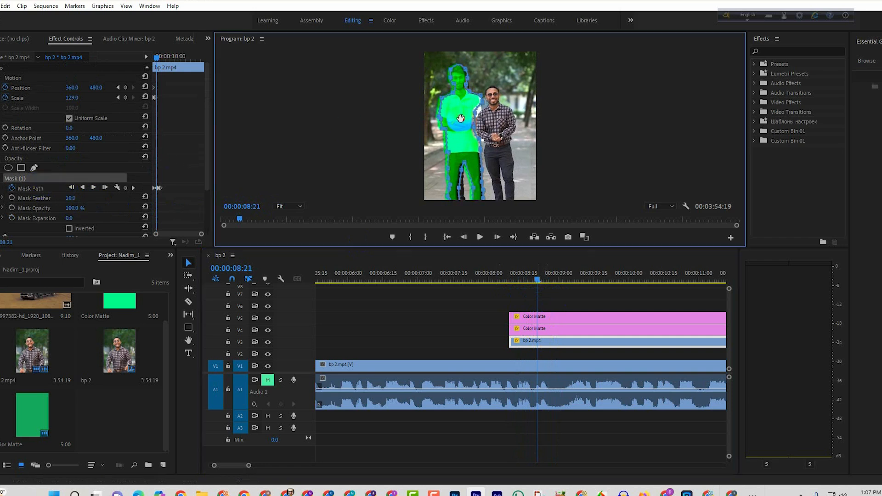
pyautogui.moveTo(460, 118); pyautogui.dragTo(459, 119)
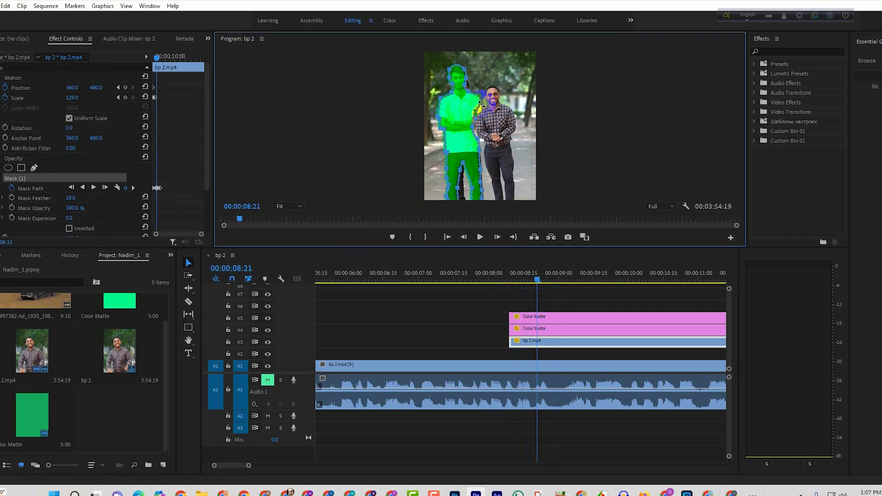
# Step: Reshape the V4 Color Matte's mask around the gap between the man's legs, viewed at 100%
pyautogui.click(452, 217)
pyautogui.click(293, 206)
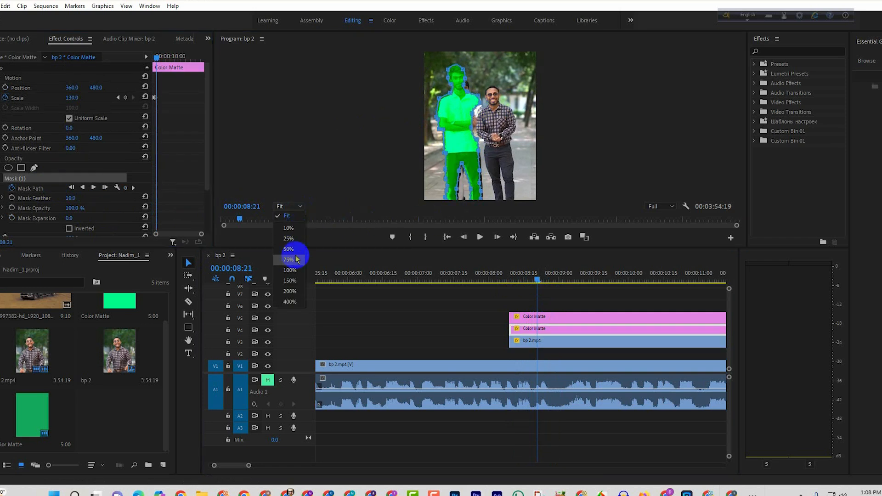
pyautogui.click(294, 269)
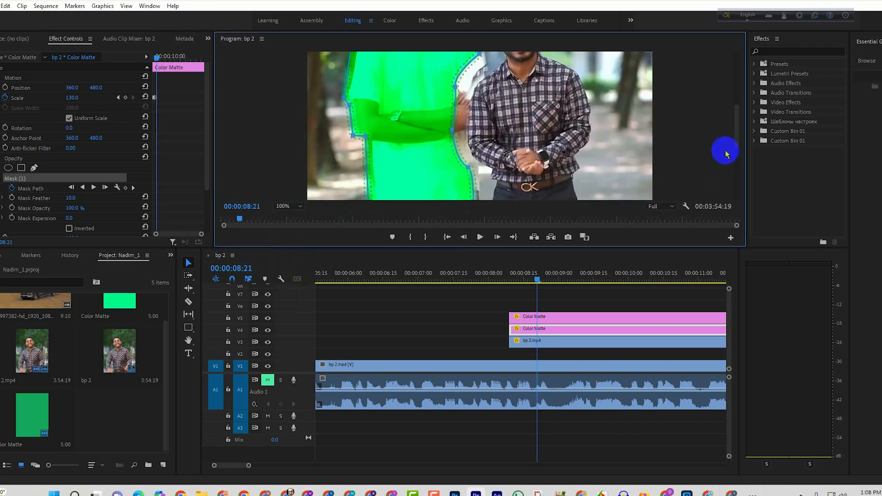
pyautogui.moveTo(735, 119); pyautogui.dragTo(730, 191)
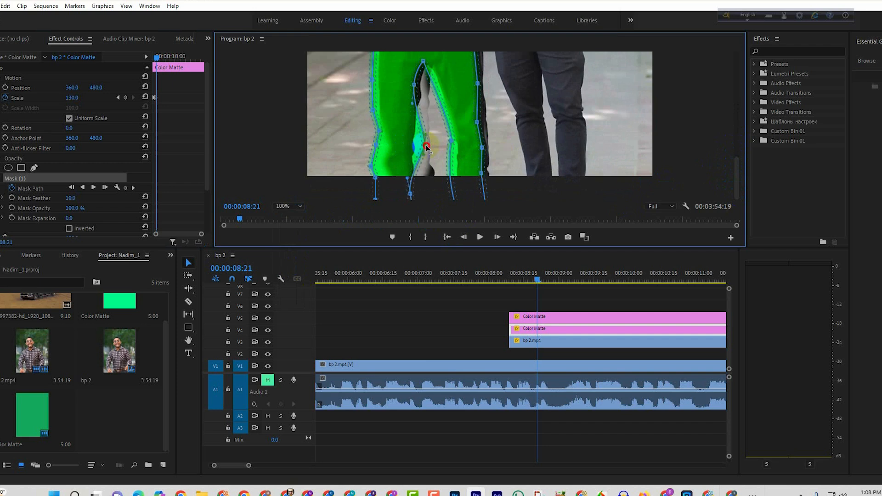
pyautogui.moveTo(426, 146); pyautogui.dragTo(415, 147)
pyautogui.moveTo(410, 194); pyautogui.dragTo(416, 196)
pyautogui.moveTo(414, 84); pyautogui.dragTo(423, 87)
pyautogui.moveTo(423, 62); pyautogui.dragTo(431, 65)
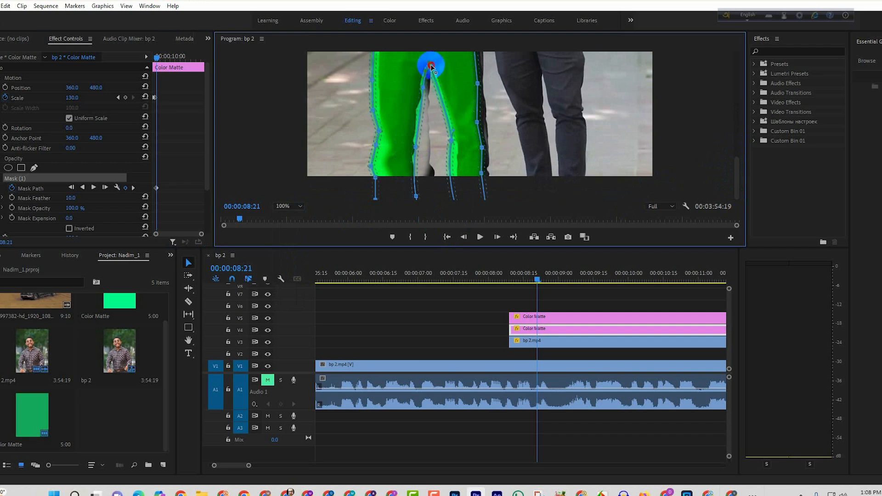
pyautogui.moveTo(451, 141); pyautogui.dragTo(455, 139)
# Step: Extend the V4 Color Matte's mask along the man's outer leg and waist on the side facing the other man
pyautogui.moveTo(477, 123); pyautogui.dragTo(482, 125)
pyautogui.moveTo(481, 173); pyautogui.dragTo(484, 172)
pyautogui.moveTo(477, 83); pyautogui.dragTo(479, 83)
pyautogui.moveTo(735, 178); pyautogui.dragTo(736, 141)
pyautogui.moveTo(476, 151); pyautogui.dragTo(479, 149)
pyautogui.moveTo(460, 105); pyautogui.dragTo(479, 110)
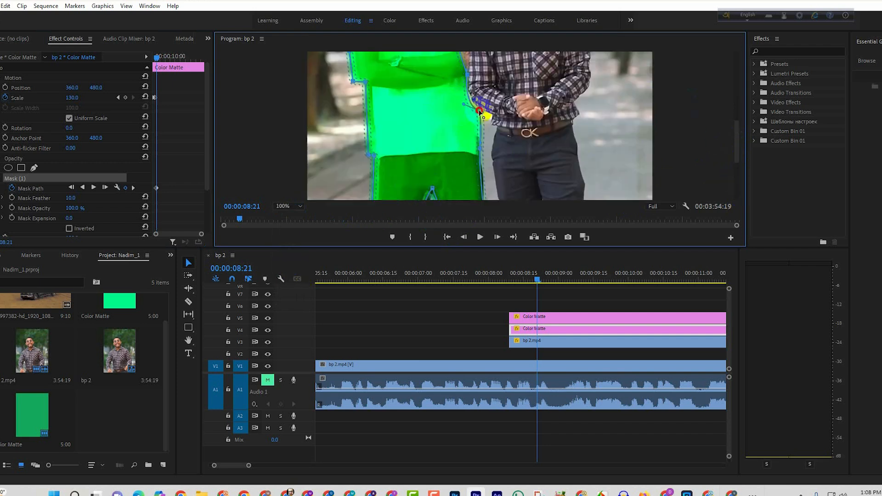
# Step: Adjust the V4 Color Matte's mask points around the man's neck and head
pyautogui.scroll(5, 481, 109)
pyautogui.moveTo(736, 116); pyautogui.dragTo(735, 97)
pyautogui.moveTo(438, 137); pyautogui.dragTo(437, 119)
pyautogui.moveTo(432, 93); pyautogui.dragTo(438, 92)
pyautogui.moveTo(429, 65); pyautogui.dragTo(436, 68)
pyautogui.moveTo(386, 71); pyautogui.dragTo(382, 68)
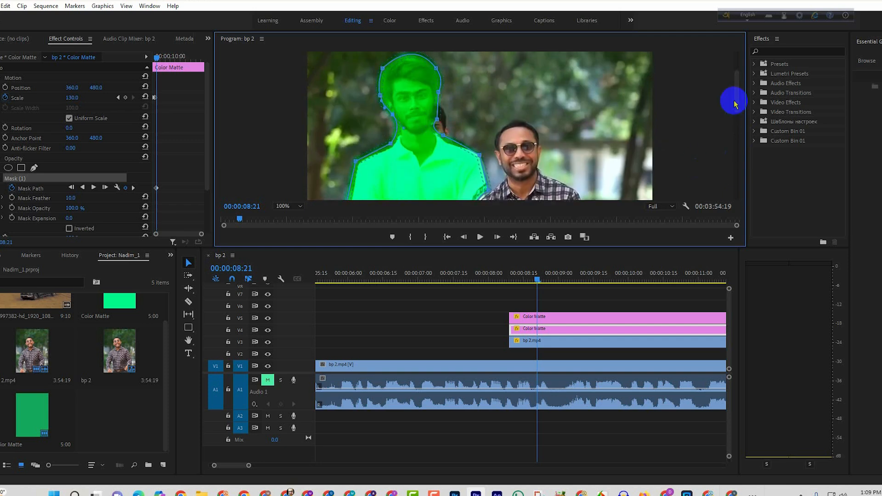
# Step: Reshape the V5 Color Matte's mask along both of the man's legs at 00:00:08:21
pyautogui.moveTo(733, 98); pyautogui.dragTo(734, 90)
pyautogui.click(564, 318)
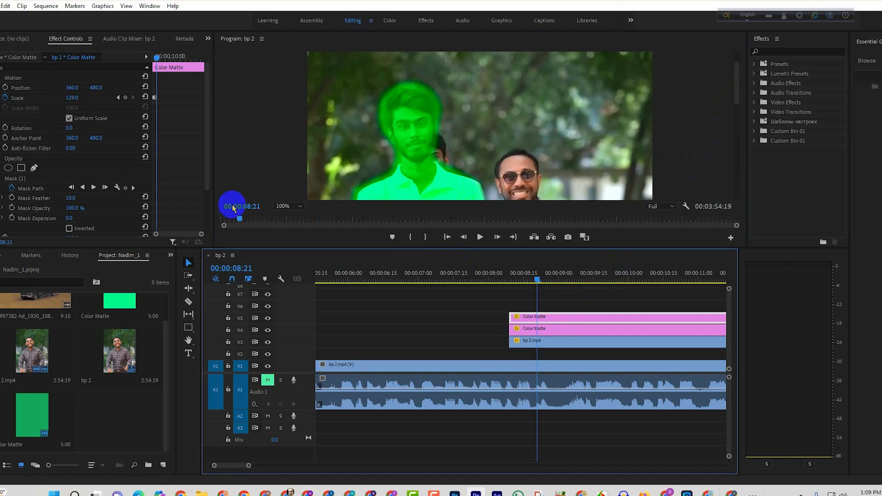
pyautogui.click(68, 178)
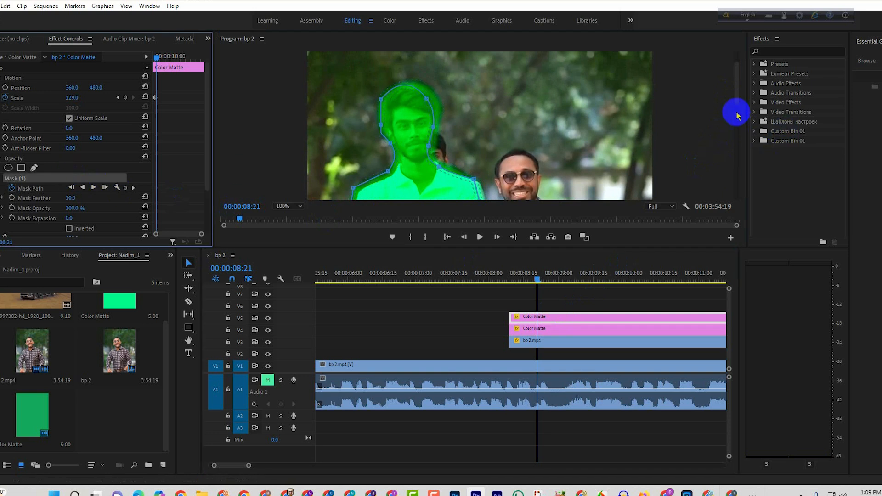
pyautogui.moveTo(736, 115); pyautogui.dragTo(740, 185)
pyautogui.click(409, 198)
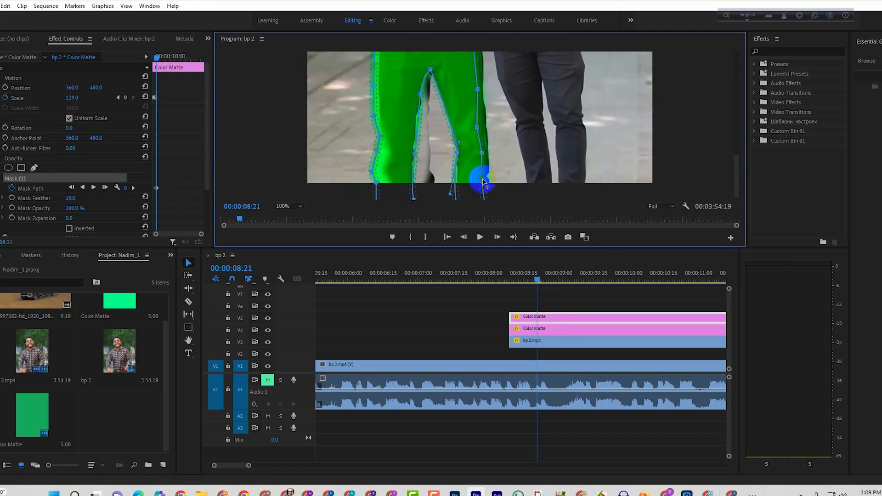
pyautogui.moveTo(482, 178); pyautogui.dragTo(487, 177)
pyautogui.moveTo(482, 152); pyautogui.dragTo(488, 153)
pyautogui.moveTo(477, 128); pyautogui.dragTo(486, 129)
pyautogui.moveTo(477, 89); pyautogui.dragTo(483, 91)
pyautogui.moveTo(736, 167); pyautogui.dragTo(736, 174)
pyautogui.moveTo(371, 165); pyautogui.dragTo(376, 165)
# Step: Fit the V5 Color Matte's mask to the man's torso, neck and head, and return the preview zoom to Fit
pyautogui.moveTo(736, 181); pyautogui.dragTo(736, 105)
pyautogui.click(481, 119)
pyautogui.click(440, 143)
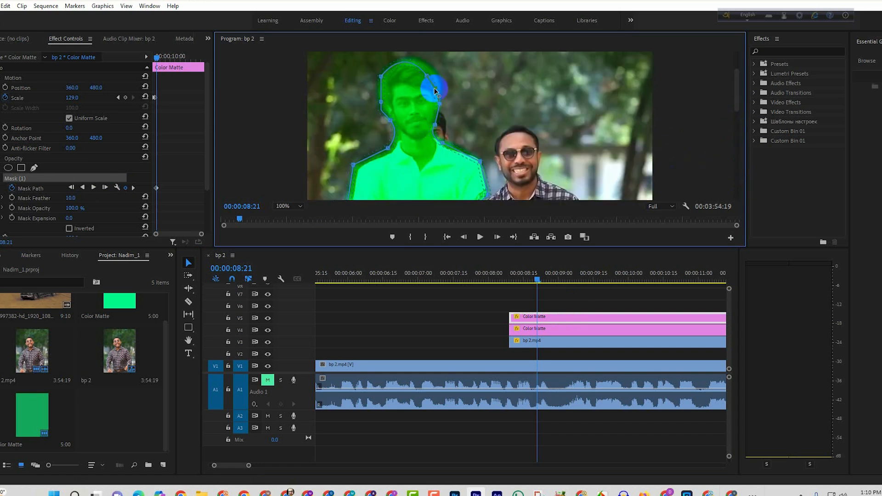
pyautogui.click(432, 74)
pyautogui.click(297, 207)
pyautogui.click(287, 217)
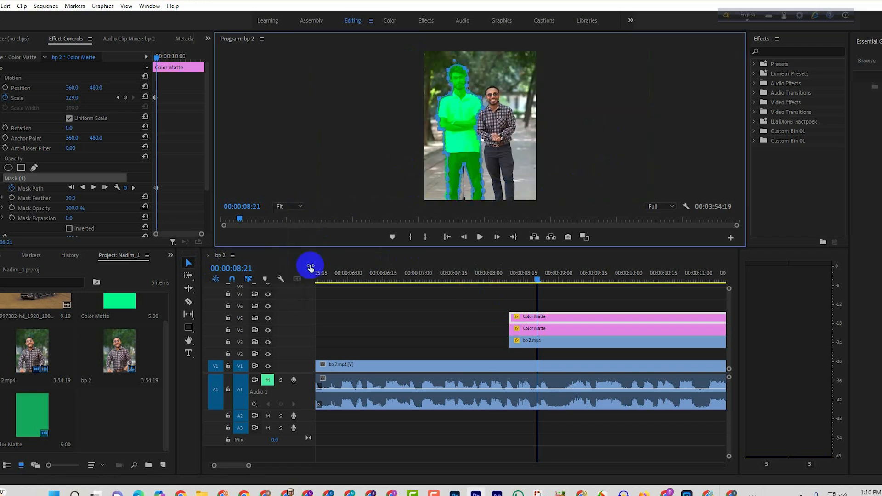
# Step: Deselect the matte and scrub around 00:00:08:21 to check how the corrected masks follow the man
pyautogui.click(404, 340)
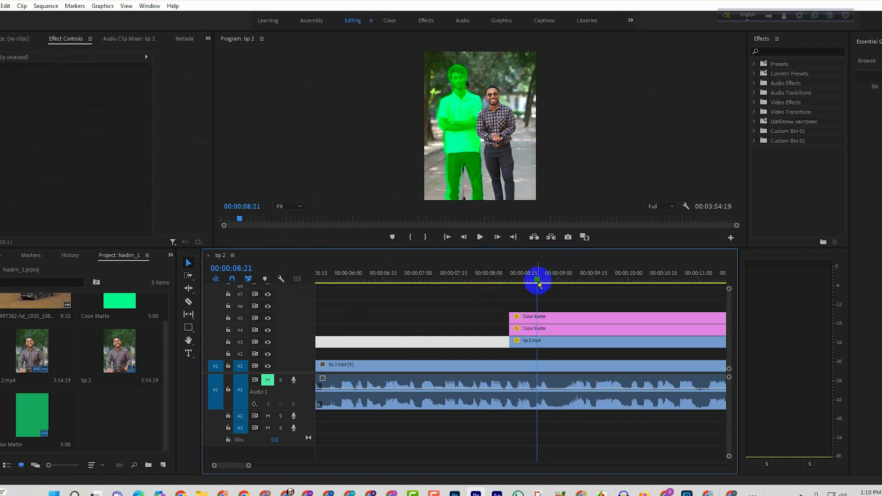
pyautogui.moveTo(538, 281)
pyautogui.mouseDown()
pyautogui.moveTo(511, 284)
pyautogui.moveTo(557, 299)
pyautogui.moveTo(515, 291)
pyautogui.moveTo(536, 294)
pyautogui.mouseUp()
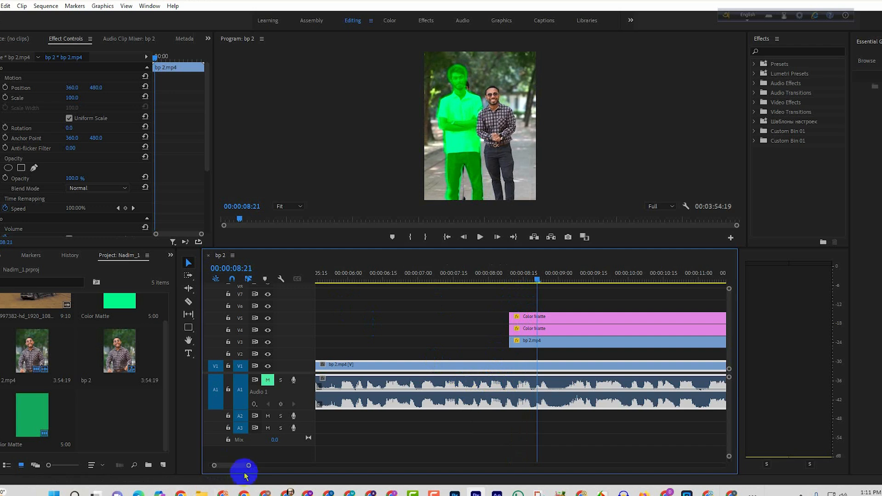
# Step: Scrub from the matte section through 00:00:16:02 and 00:00:20:17 to 00:00:39:12 and examine the titles and transitions
pyautogui.moveTo(245, 474); pyautogui.dragTo(322, 465)
pyautogui.click(409, 341)
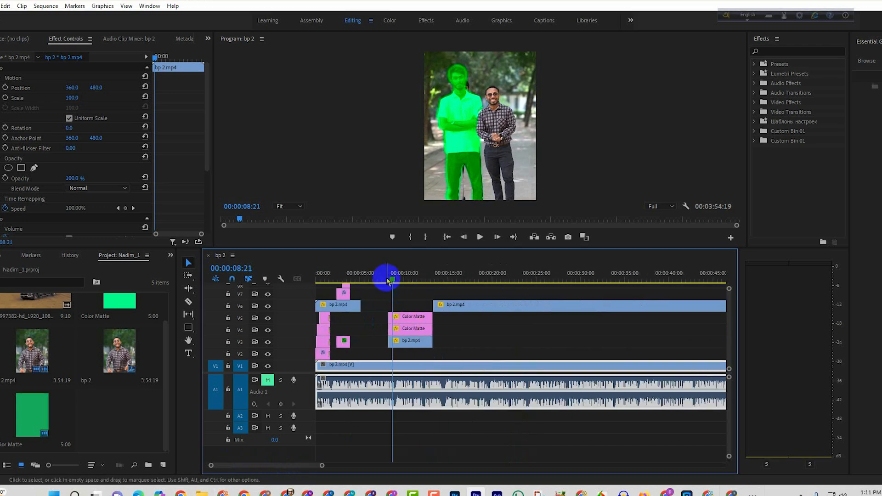
pyautogui.moveTo(388, 282); pyautogui.dragTo(460, 285)
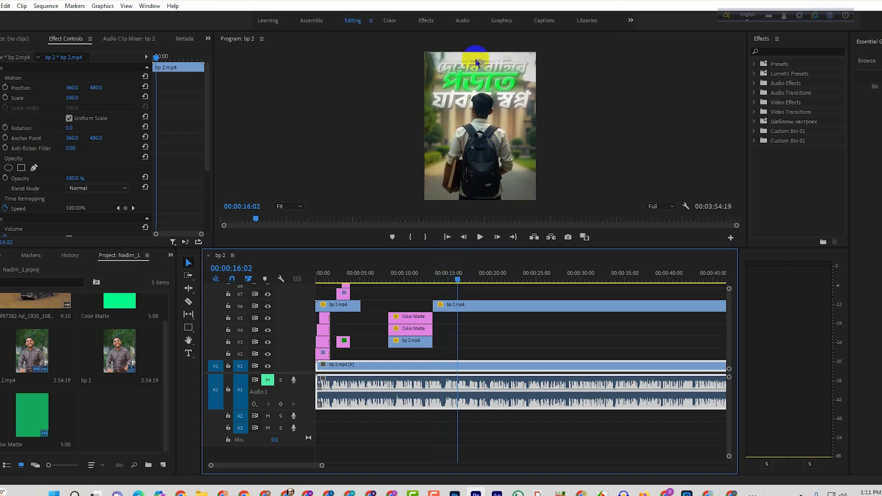
pyautogui.click(456, 279)
pyautogui.moveTo(456, 279); pyautogui.dragTo(468, 296)
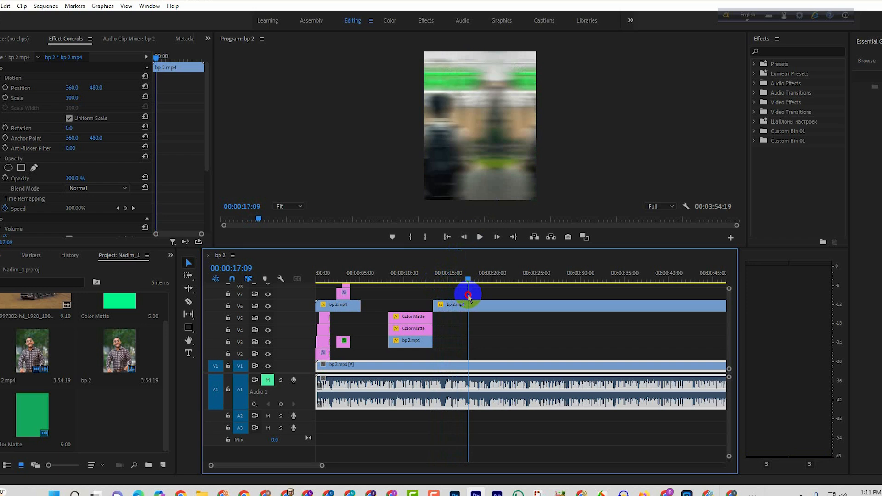
pyautogui.moveTo(467, 282); pyautogui.dragTo(496, 300)
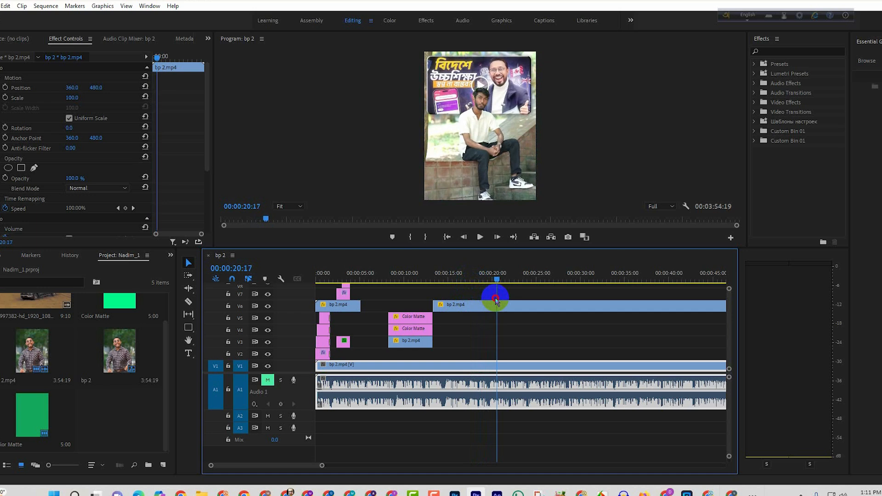
pyautogui.moveTo(496, 300)
pyautogui.mouseDown()
pyautogui.moveTo(499, 280)
pyautogui.moveTo(507, 287)
pyautogui.mouseUp()
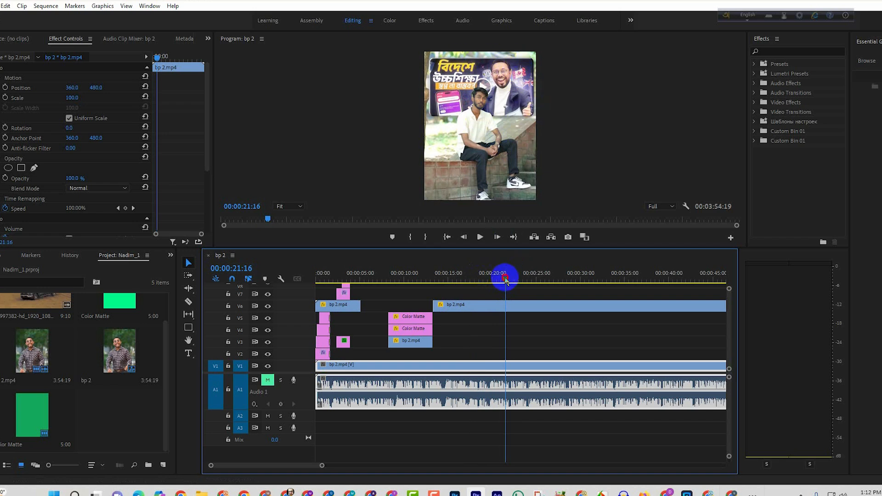
pyautogui.moveTo(505, 279); pyautogui.dragTo(662, 302)
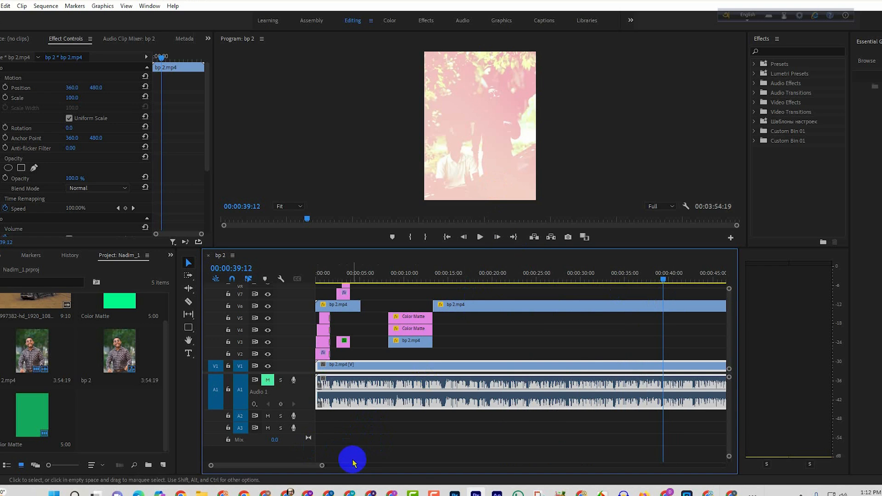
# Step: Show the whole sequence, scrub to 00:02:54:07 and back to 00:00:22:02, and review the remaining effects
pyautogui.moveTo(322, 466); pyautogui.dragTo(492, 467)
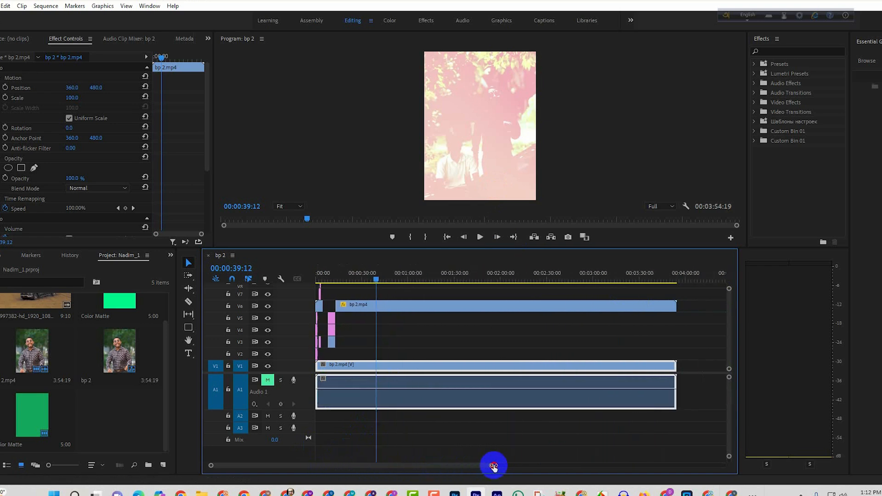
pyautogui.moveTo(374, 278); pyautogui.dragTo(424, 311)
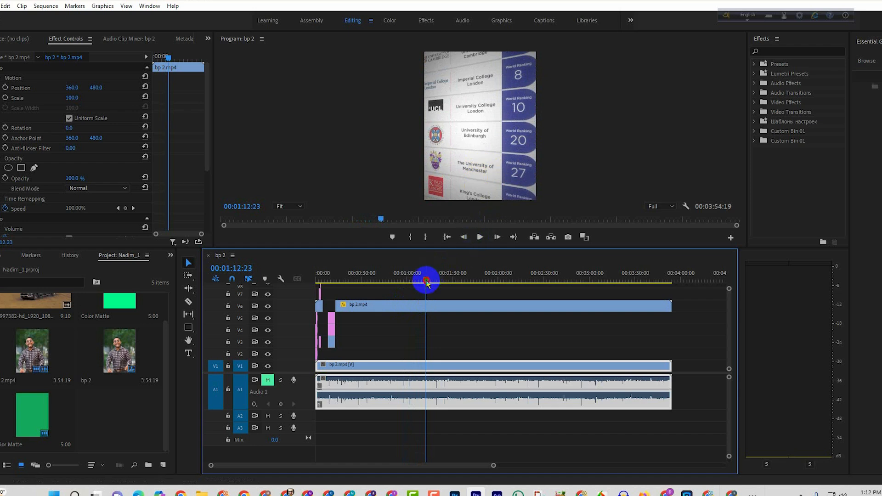
pyautogui.moveTo(427, 282); pyautogui.dragTo(580, 322)
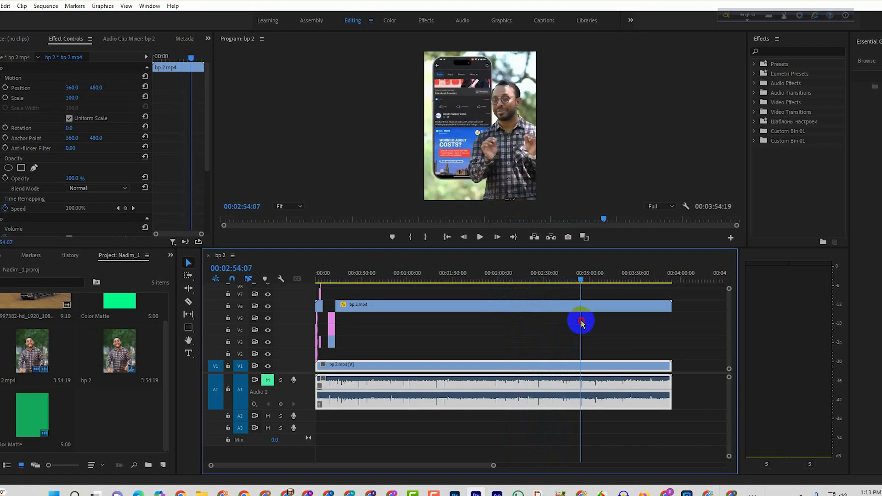
pyautogui.moveTo(579, 279); pyautogui.dragTo(349, 322)
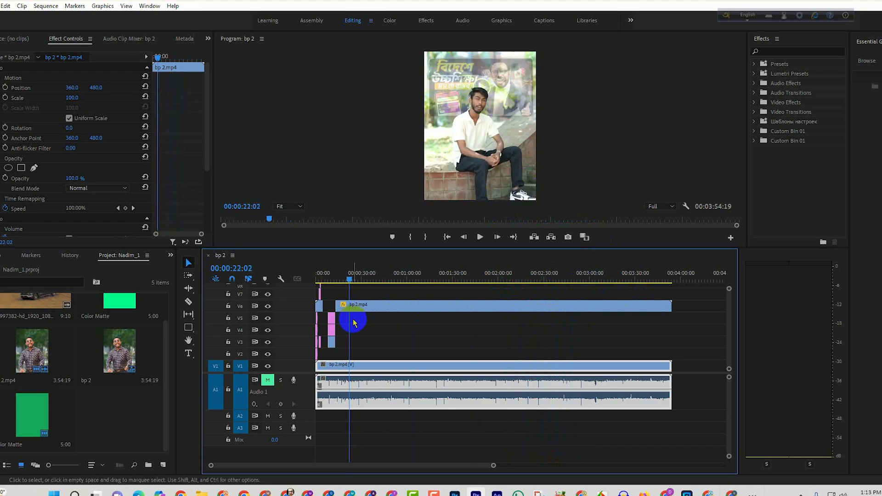